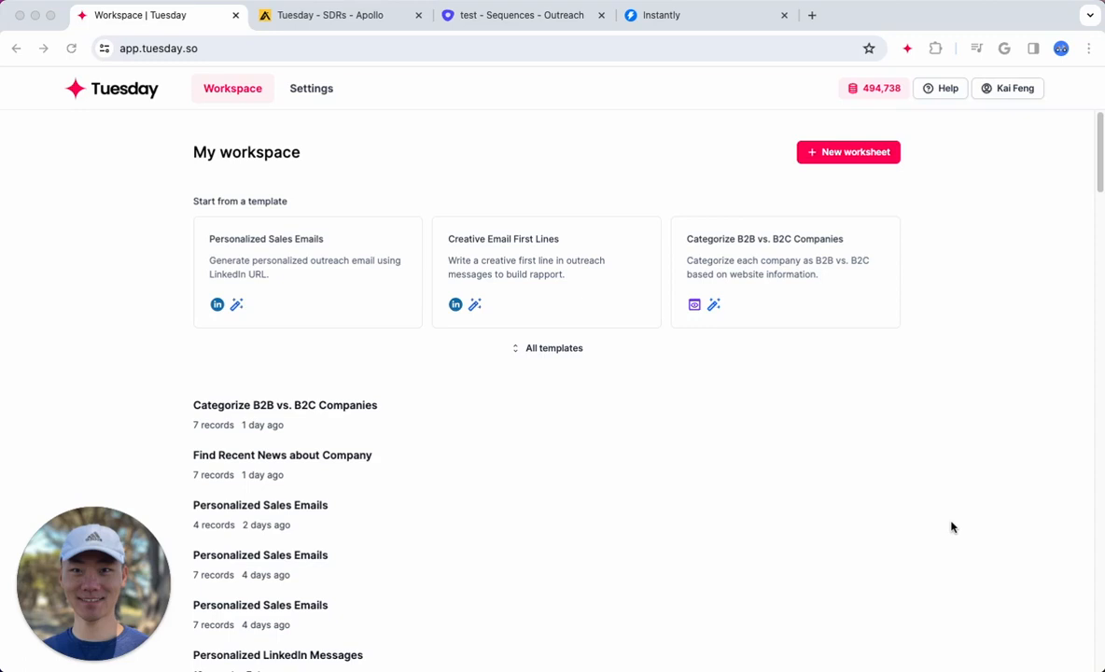
pyautogui.click(142, 220)
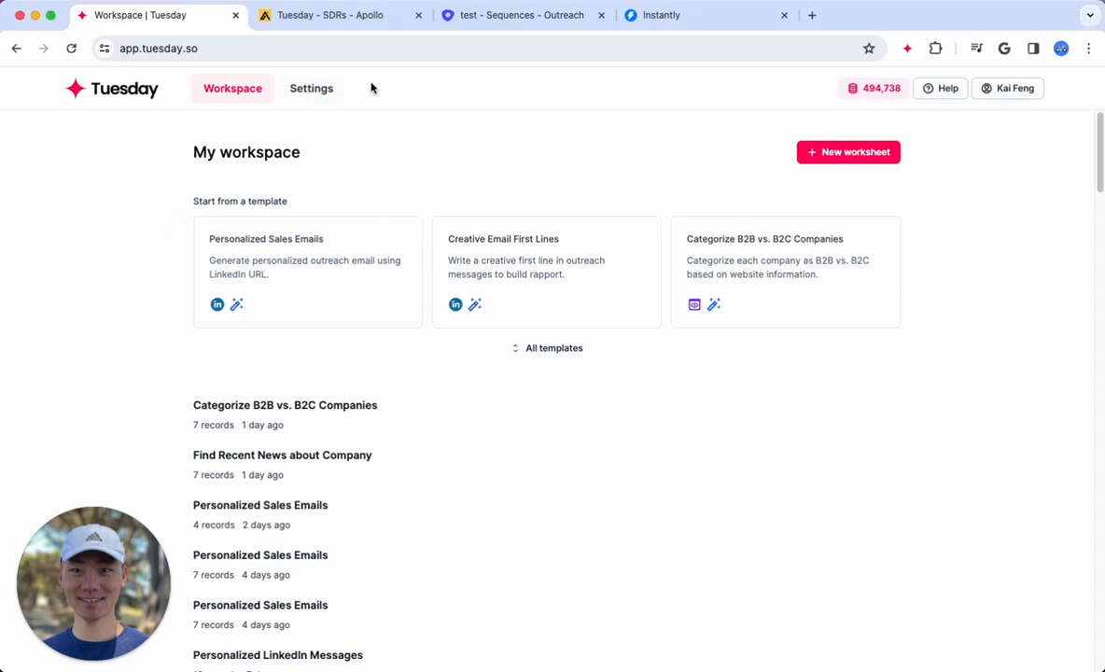
pyautogui.click(435, 123)
pyautogui.click(293, 204)
# Open the full template library and look through the Cold Outreach and Prospecting templates
pyautogui.click(538, 351)
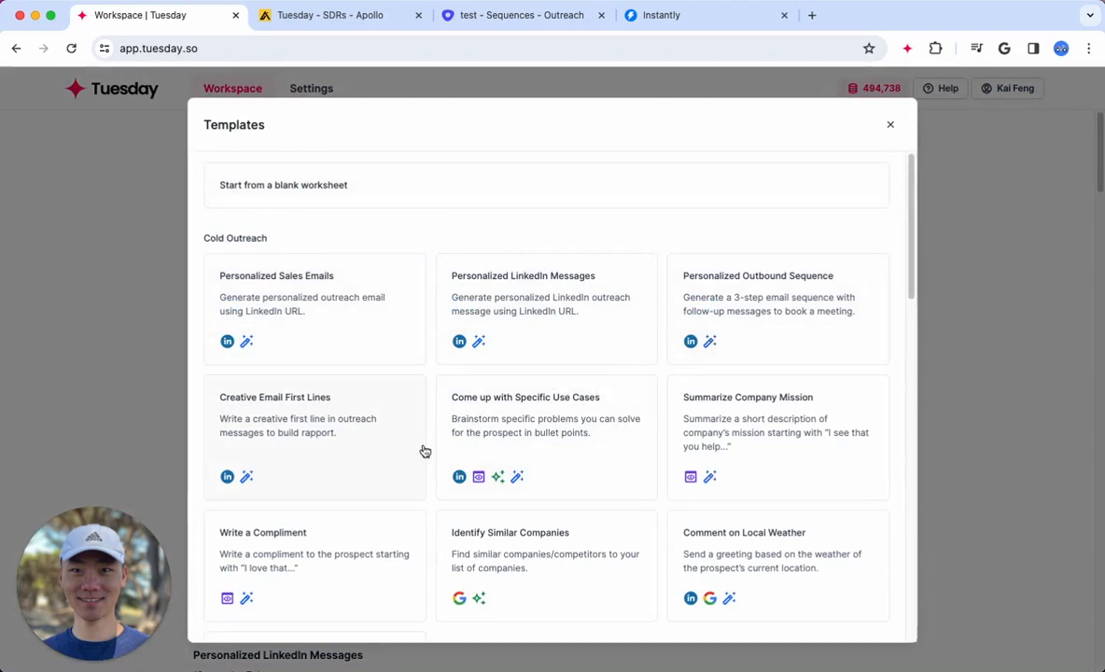
pyautogui.moveTo(283, 242); pyautogui.dragTo(195, 228)
pyautogui.click(250, 239)
pyautogui.scroll(-3, 553, 555)
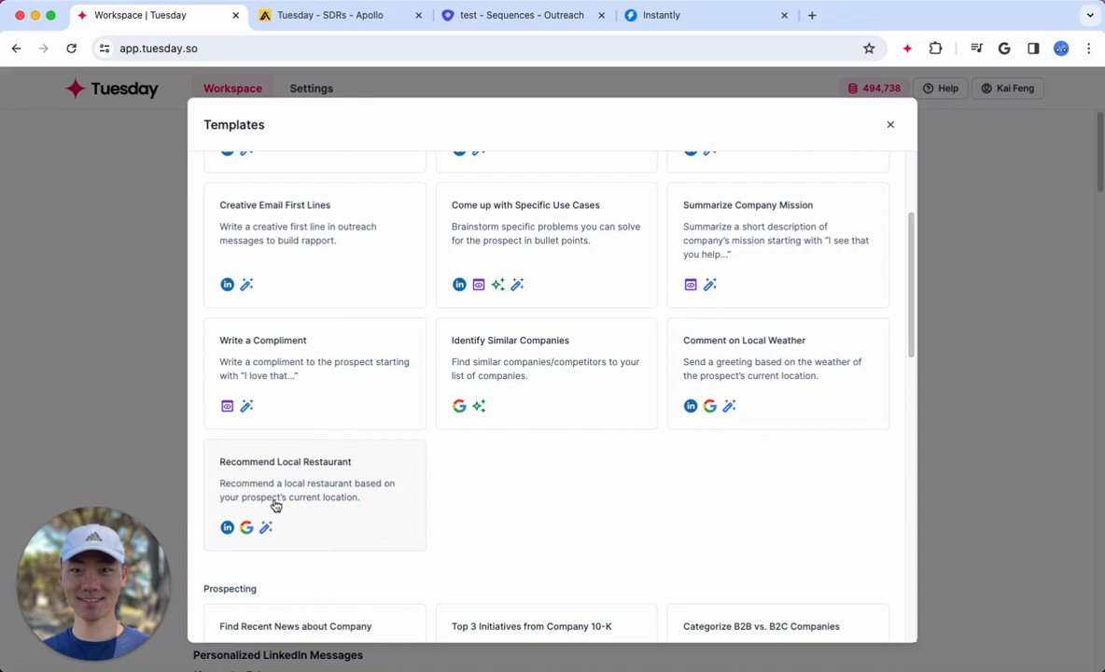
pyautogui.scroll(-3, 410, 513)
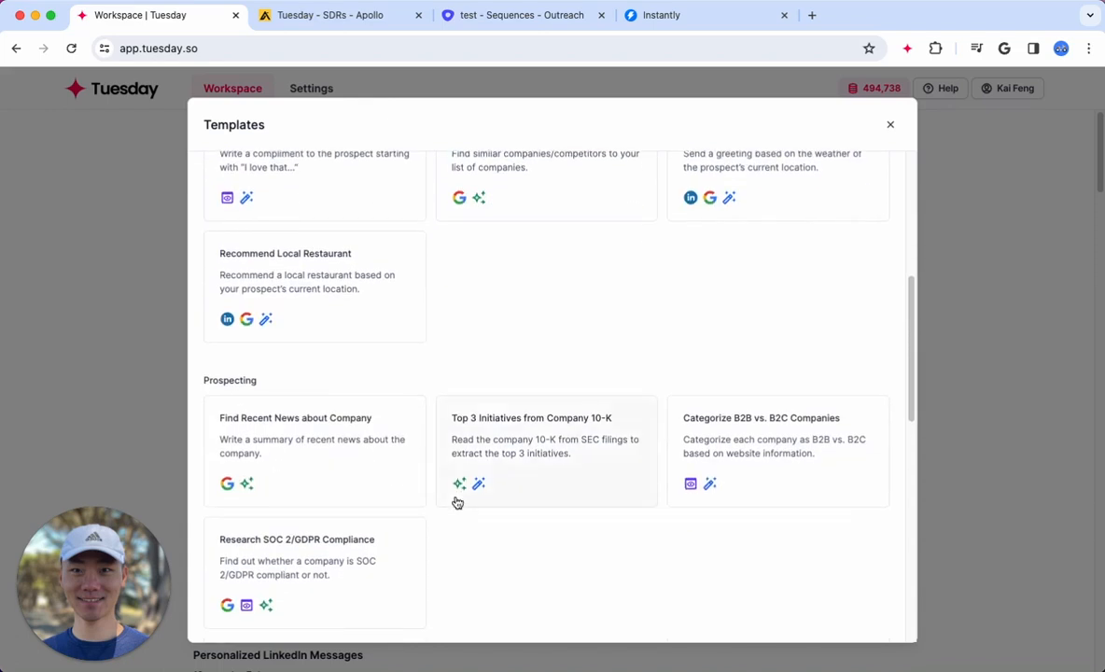
pyautogui.scroll(-1, 457, 503)
pyautogui.scroll(-2, 497, 533)
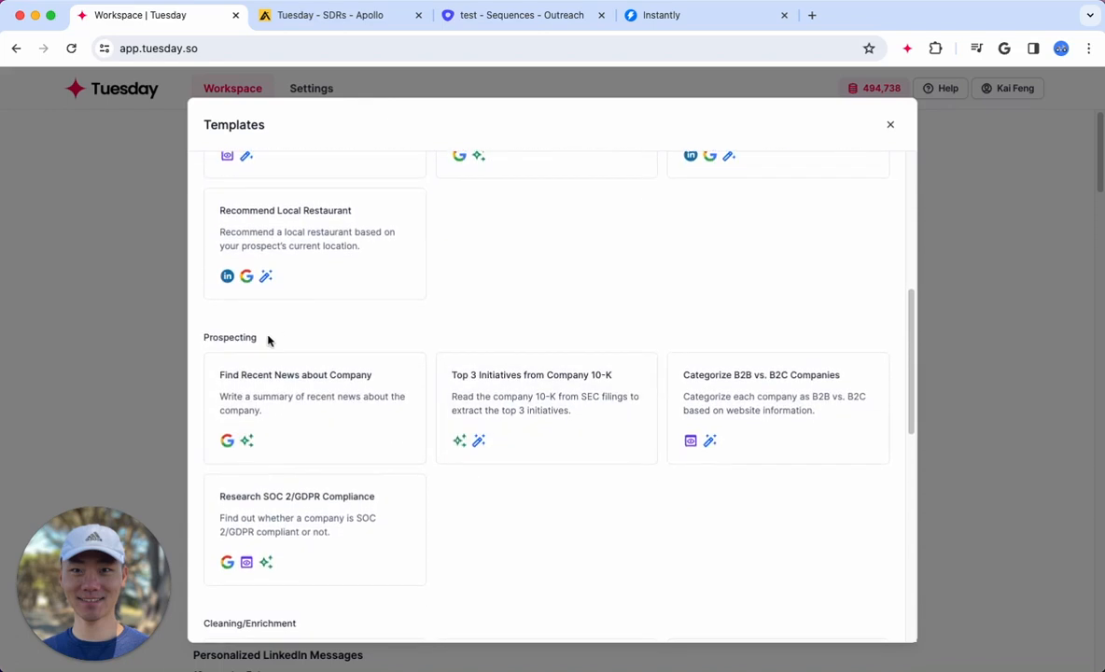
pyautogui.moveTo(258, 337)
pyautogui.mouseDown()
pyautogui.moveTo(218, 336)
pyautogui.moveTo(262, 341)
pyautogui.mouseUp()
pyautogui.scroll(-2, 528, 560)
pyautogui.click(524, 559)
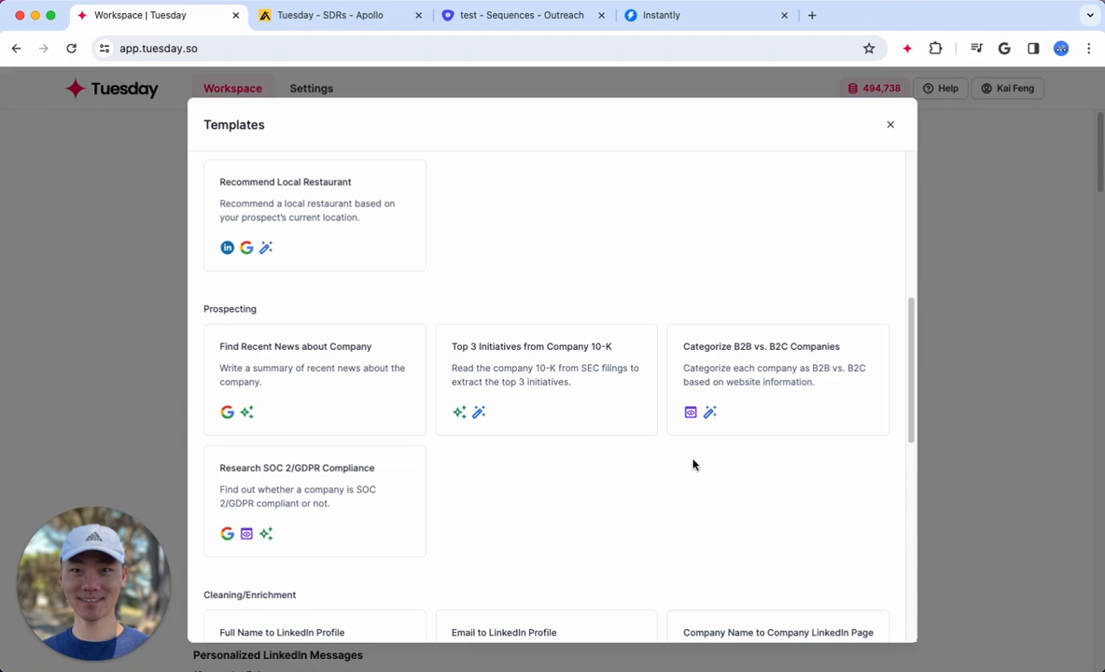
# Look through the Cleaning/Enrichment and Content/SEO templates, and close the template library
pyautogui.scroll(-5, 693, 462)
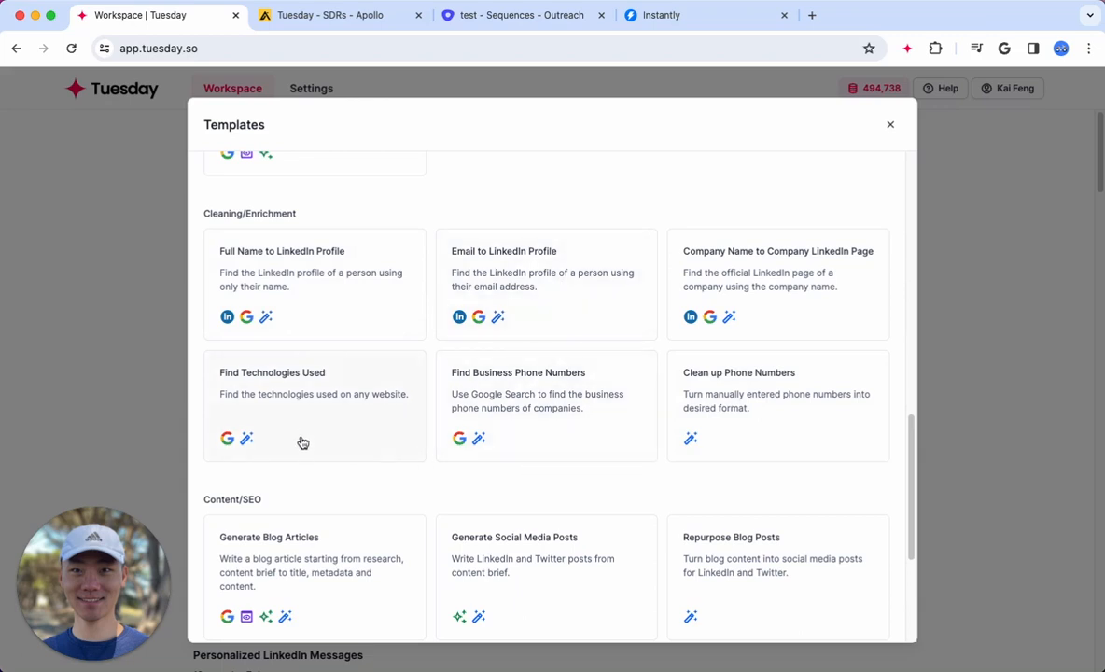
pyautogui.scroll(-3, 305, 442)
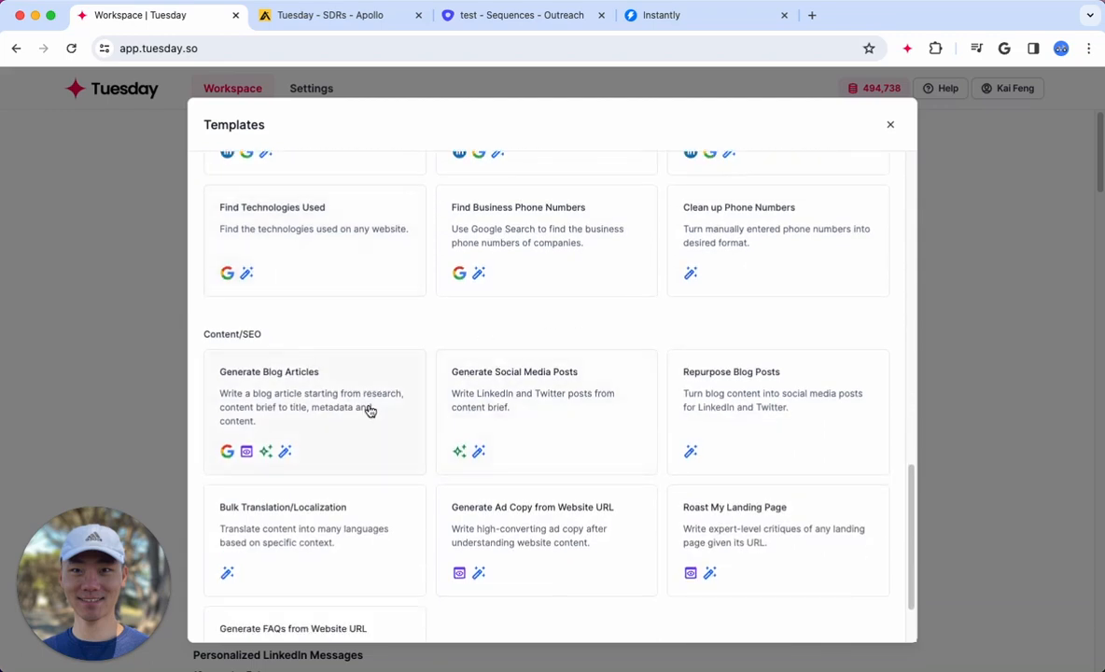
pyautogui.scroll(-1, 370, 410)
pyautogui.scroll(-1, 560, 593)
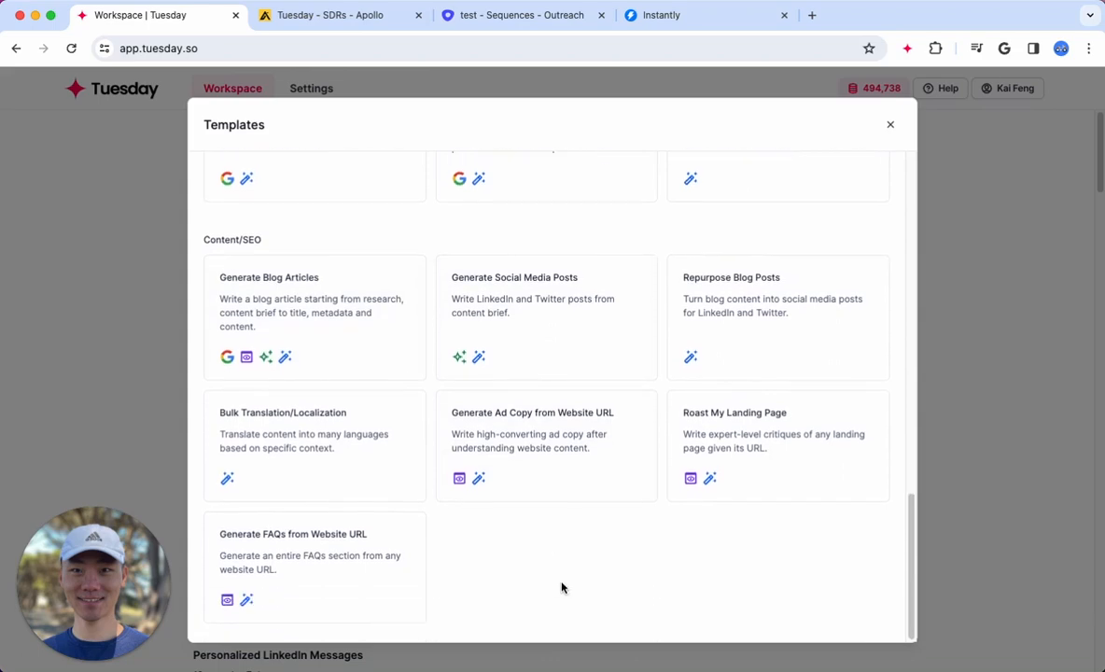
pyautogui.scroll(20, 775, 518)
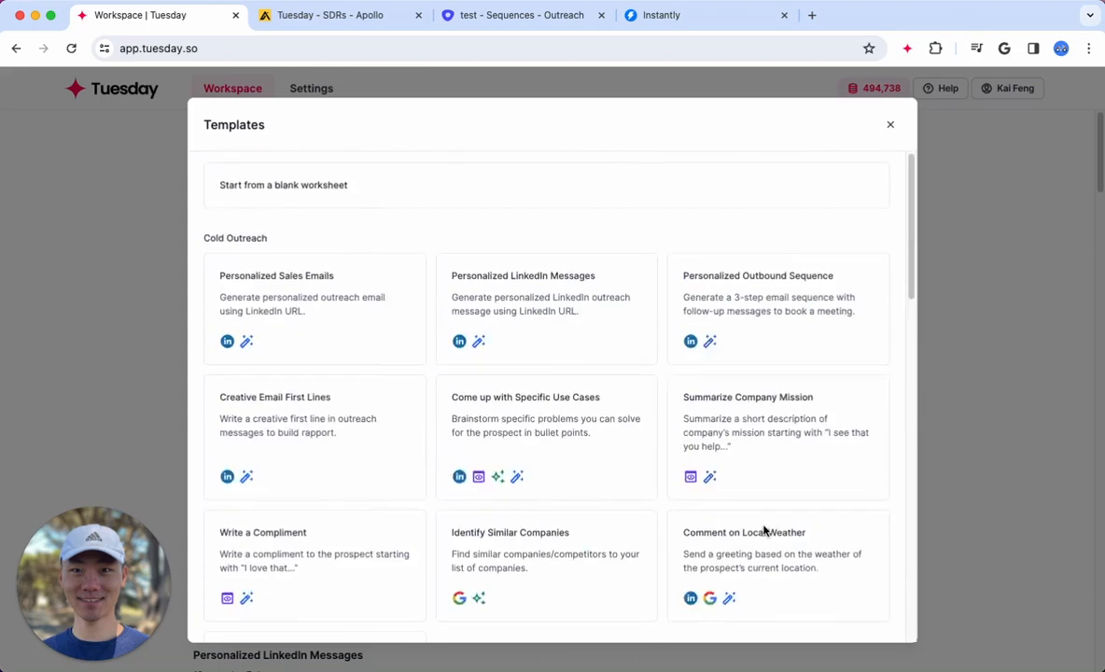
pyautogui.click(984, 335)
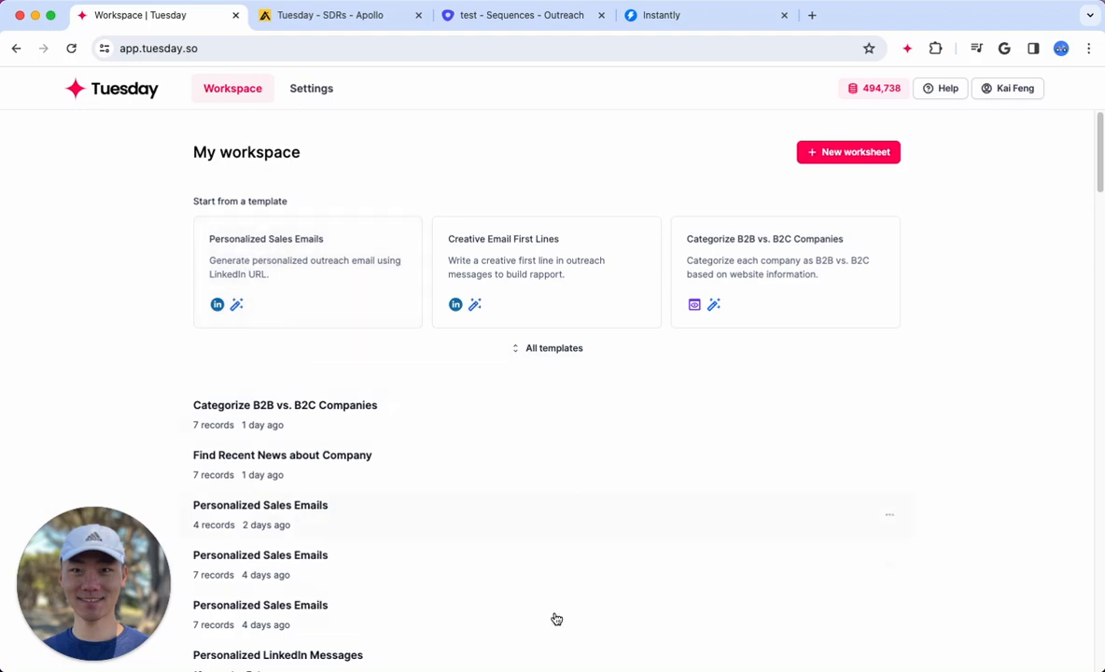
# Create a worksheet from the Personalized Sales Emails template and open the details of its first row at the LinkedIn URL
pyautogui.click(271, 264)
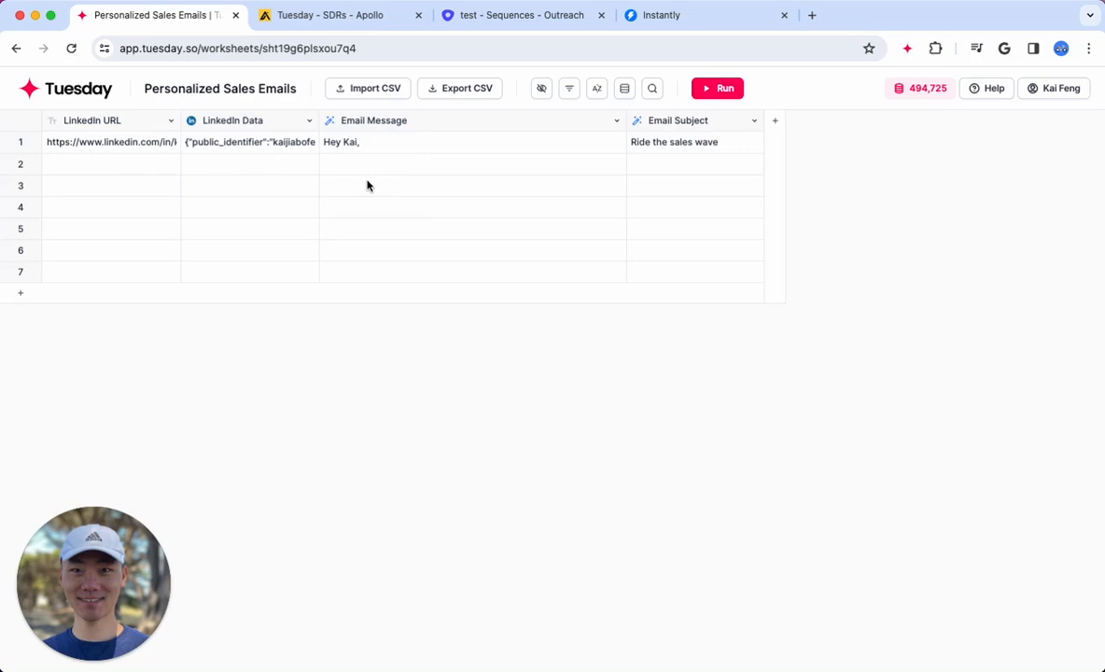
pyautogui.doubleClick(128, 140)
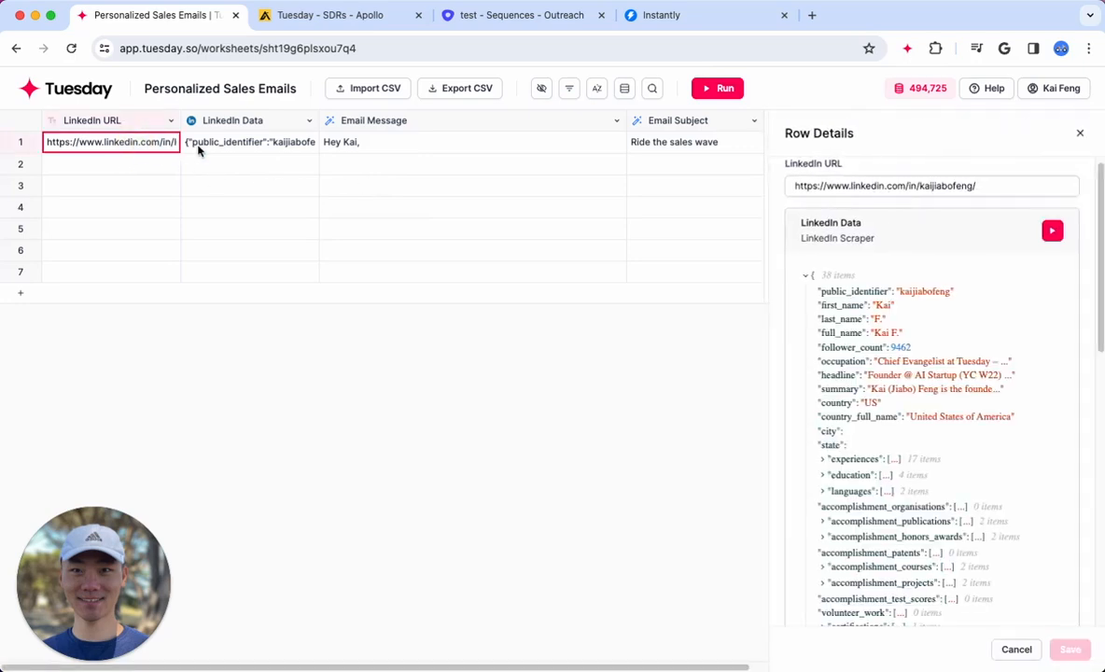
pyautogui.click(140, 145)
pyautogui.press('super+a')
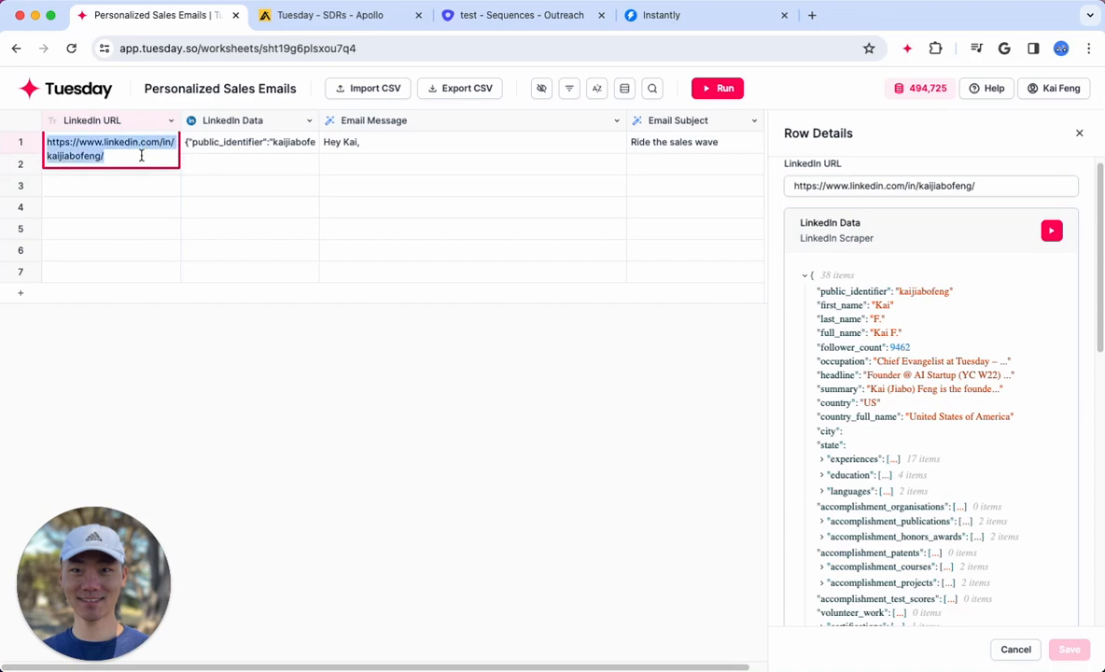
# Examine the LinkedIn Data column's scraper settings and the profile data it holds for row 1
pyautogui.click(254, 125)
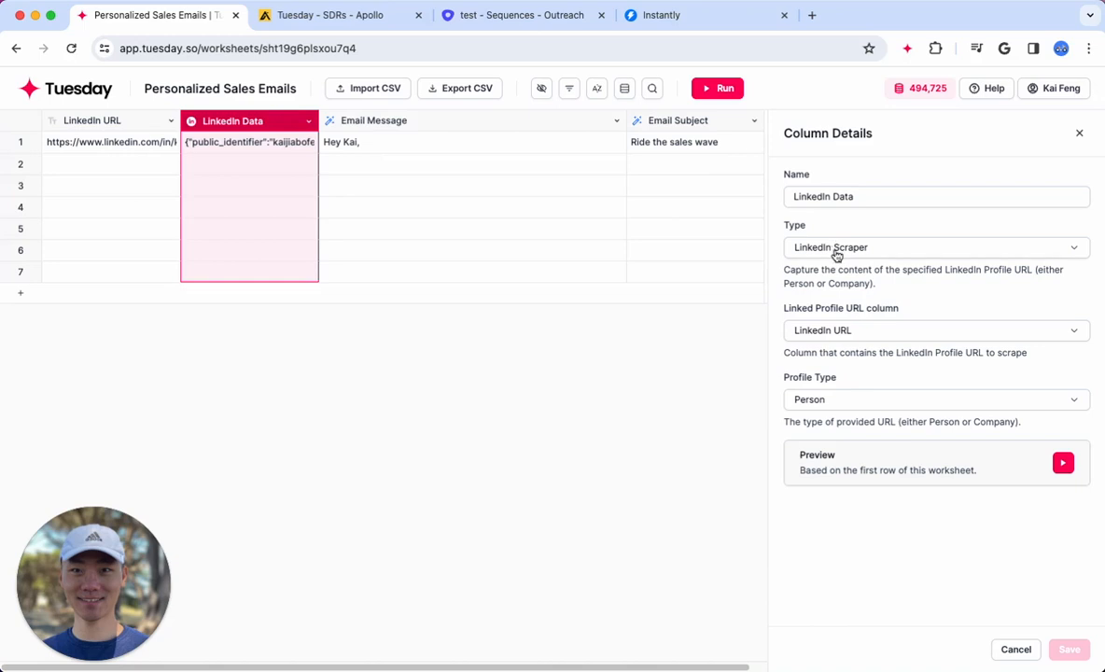
pyautogui.click(290, 143)
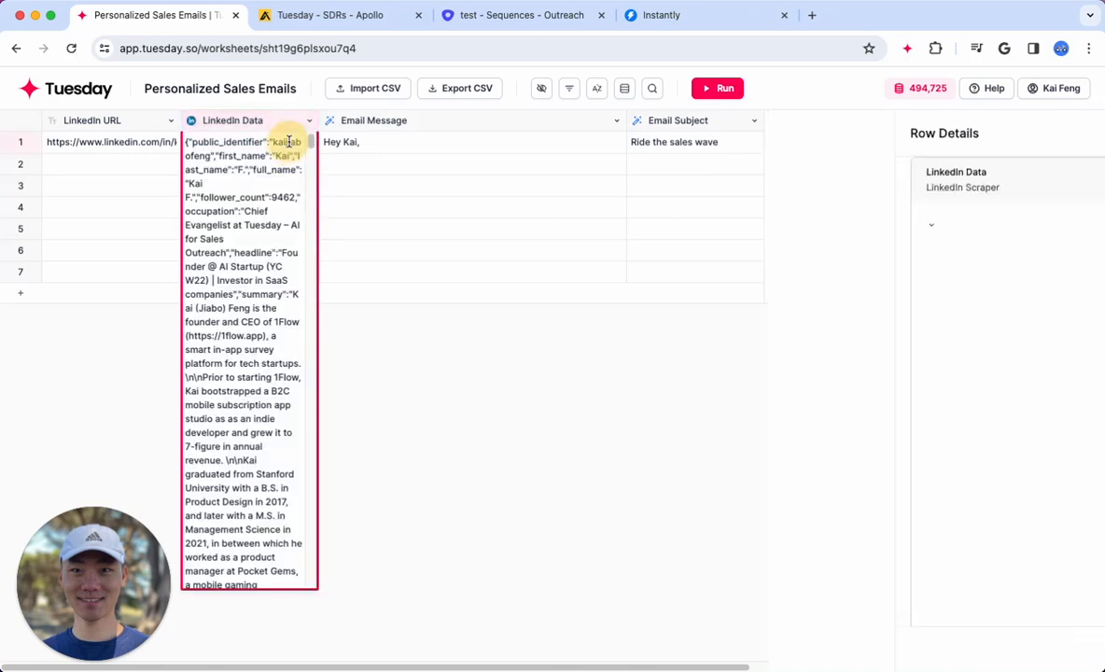
pyautogui.click(501, 440)
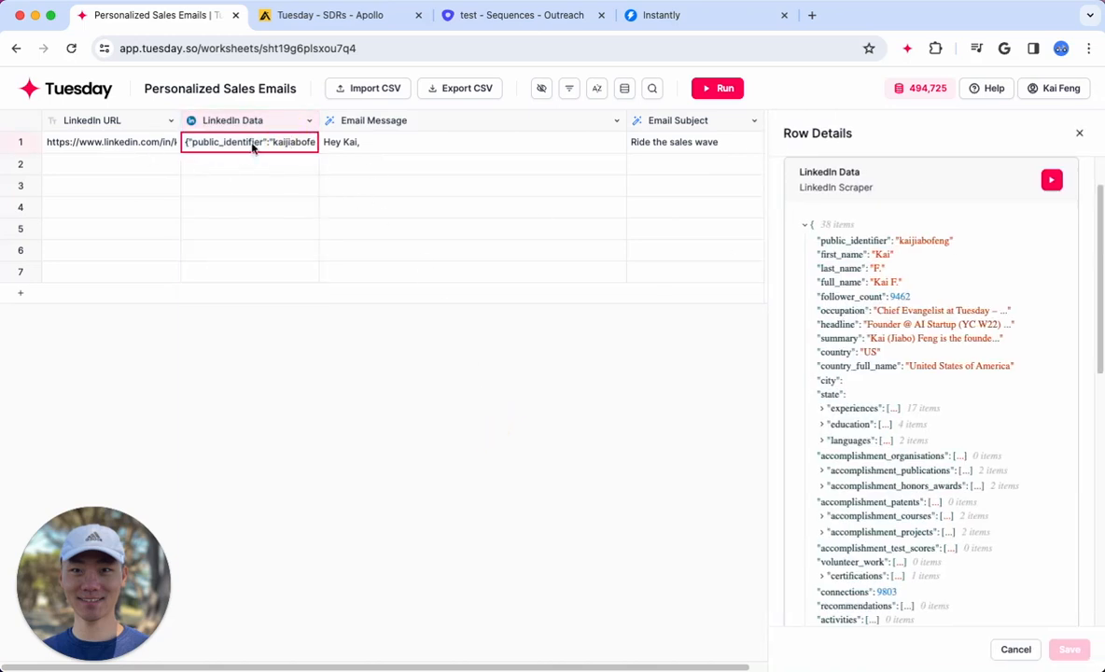
# Review the Email Message column's prompt, including its sender profile, company info and prospect LinkedIn references, and close the column details
pyautogui.click(402, 127)
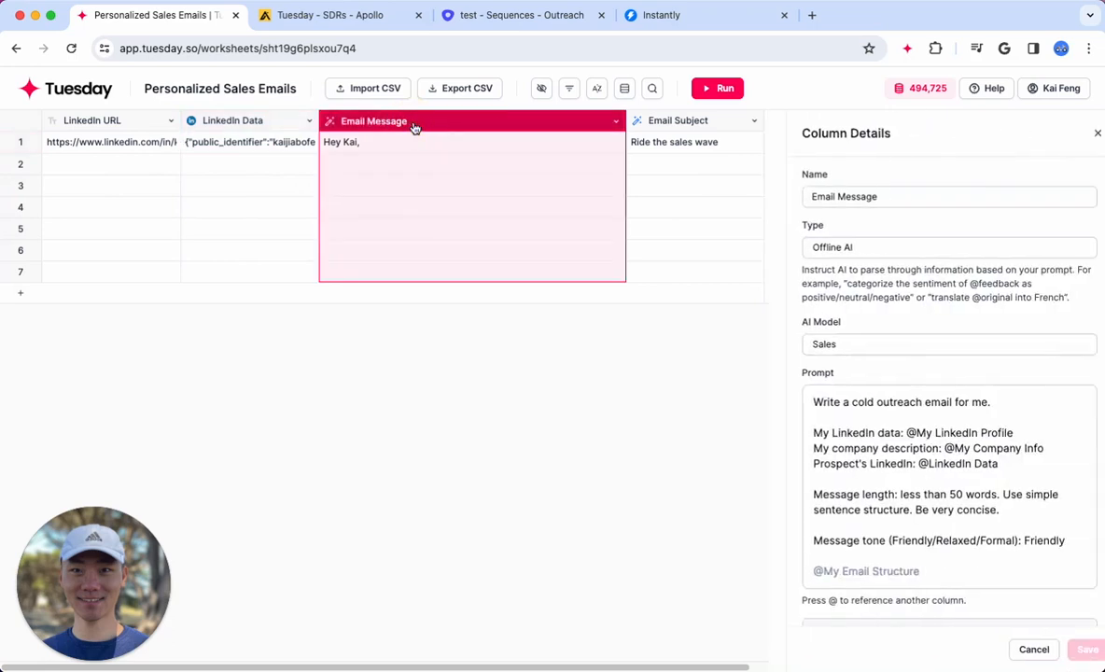
pyautogui.click(860, 196)
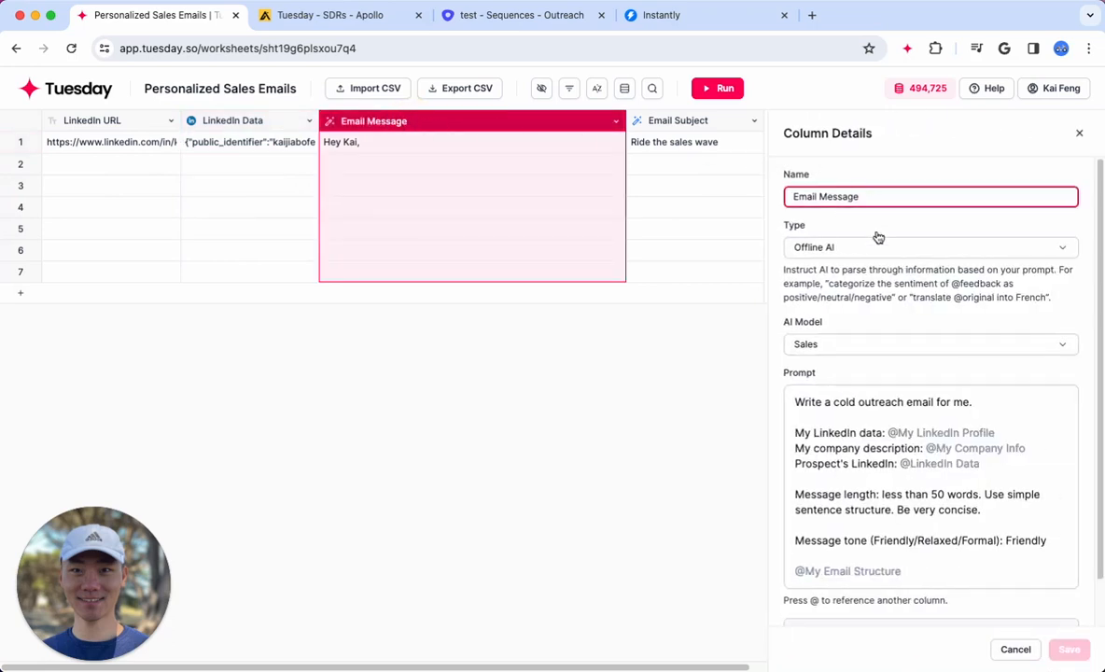
pyautogui.click(893, 160)
pyautogui.scroll(-1, 877, 449)
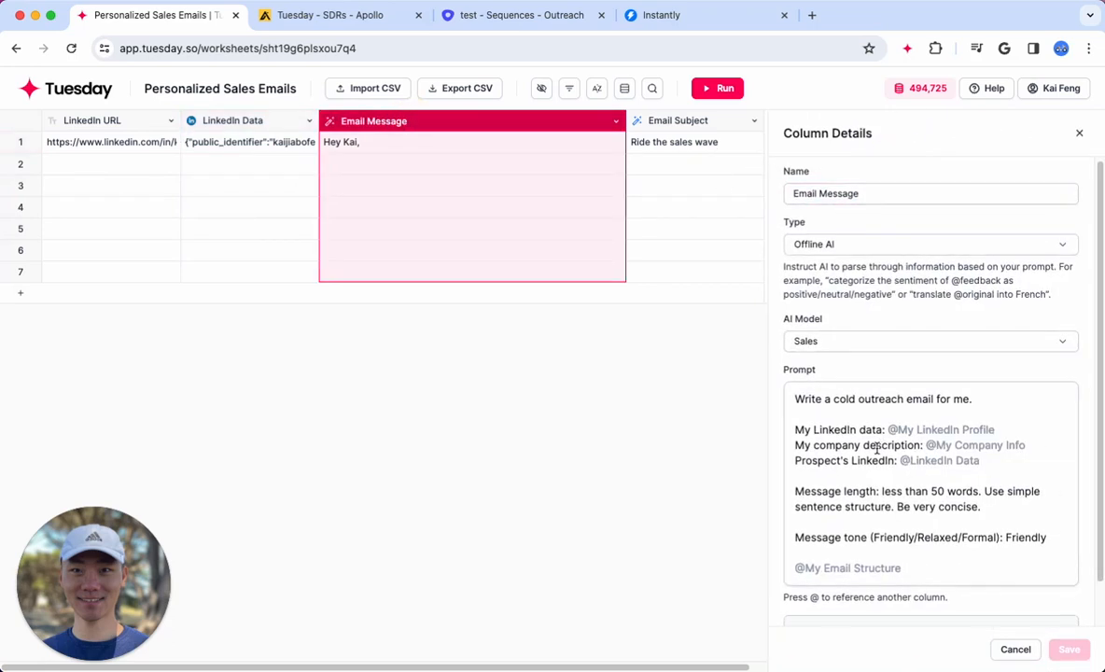
pyautogui.moveTo(997, 427); pyautogui.dragTo(880, 429)
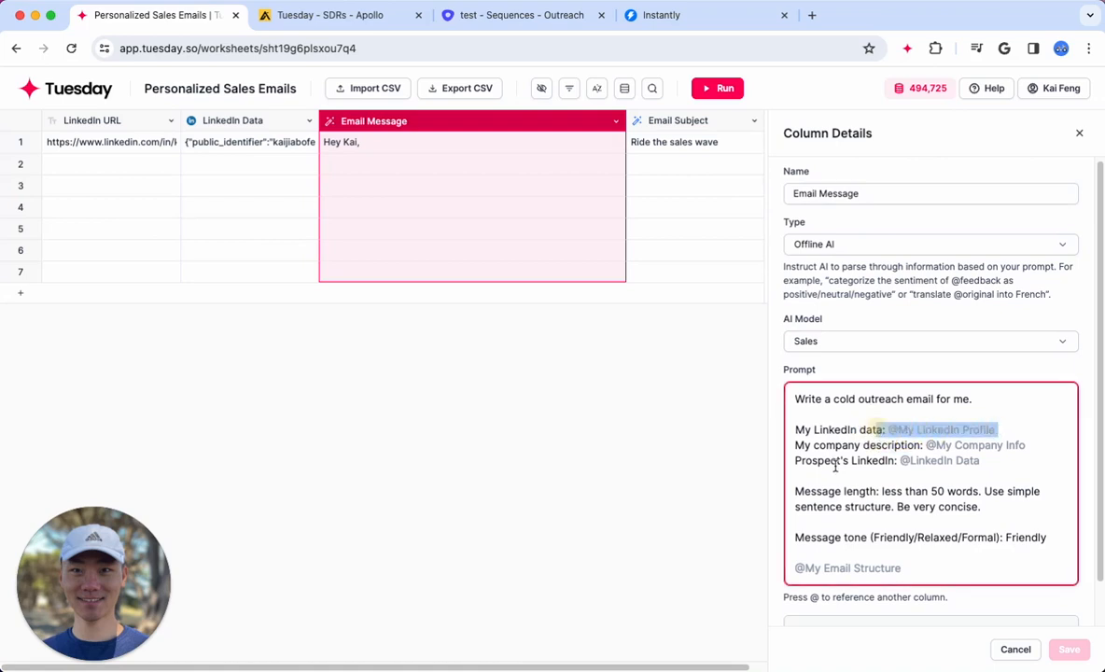
pyautogui.click(773, 446)
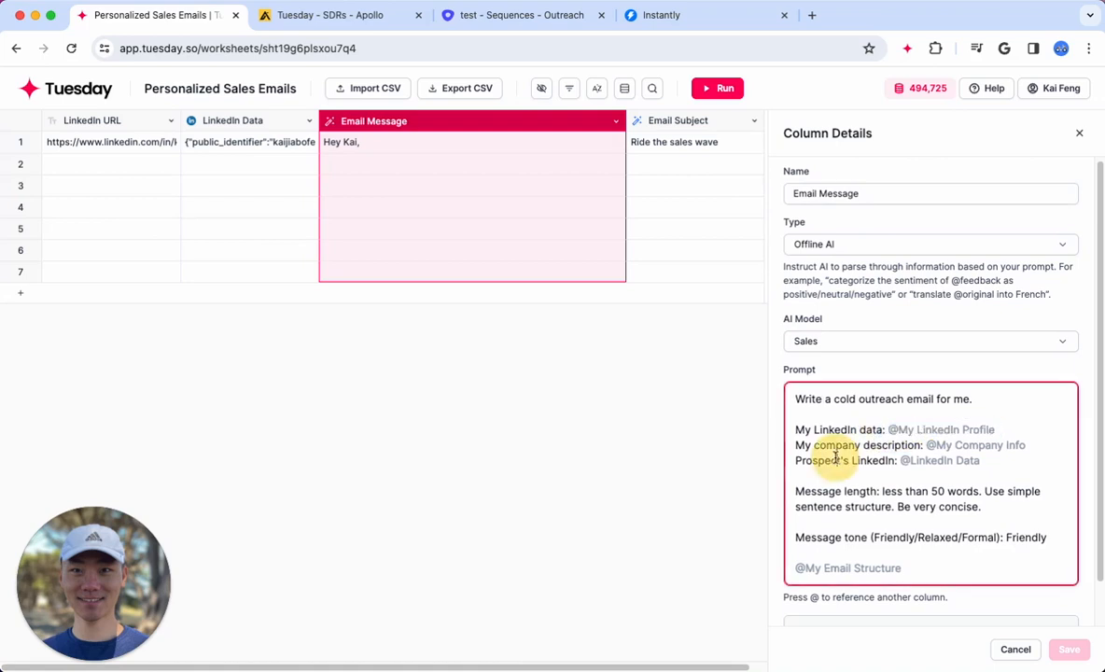
pyautogui.moveTo(1027, 446); pyautogui.dragTo(912, 446)
pyautogui.click(852, 446)
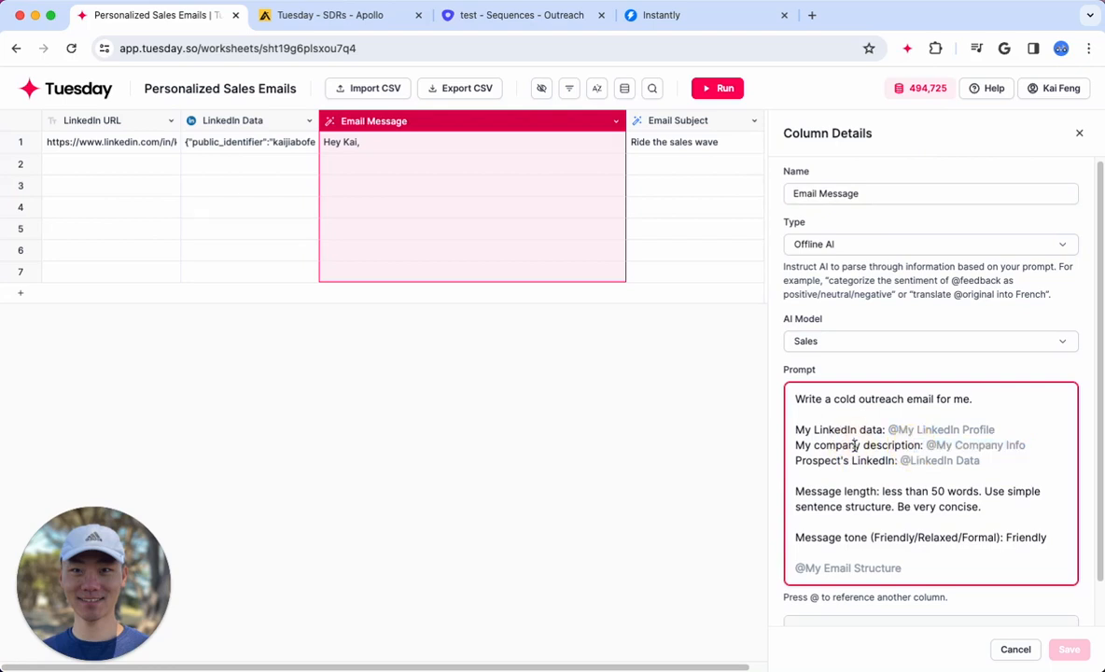
pyautogui.moveTo(982, 460); pyautogui.dragTo(852, 460)
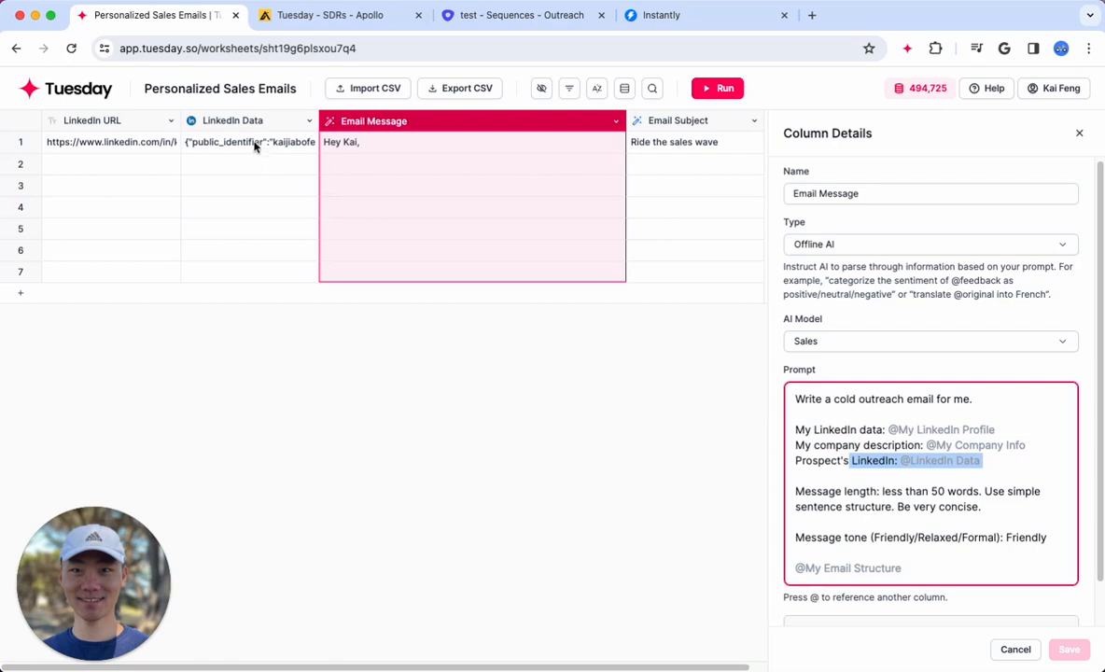
pyautogui.click(938, 507)
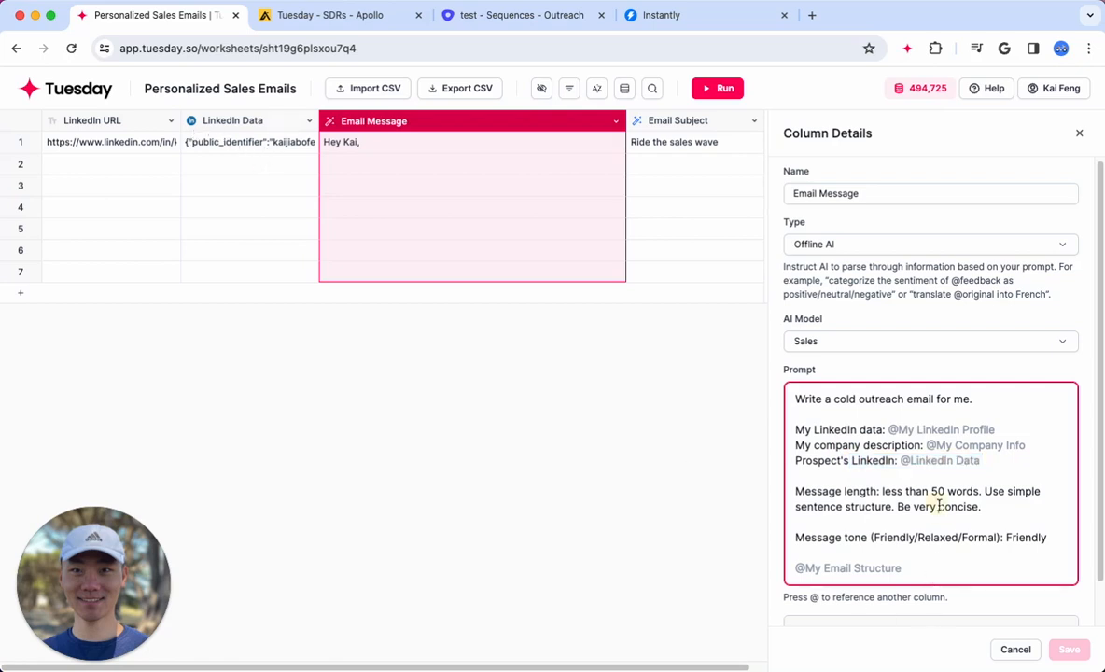
pyautogui.moveTo(969, 572); pyautogui.dragTo(801, 399)
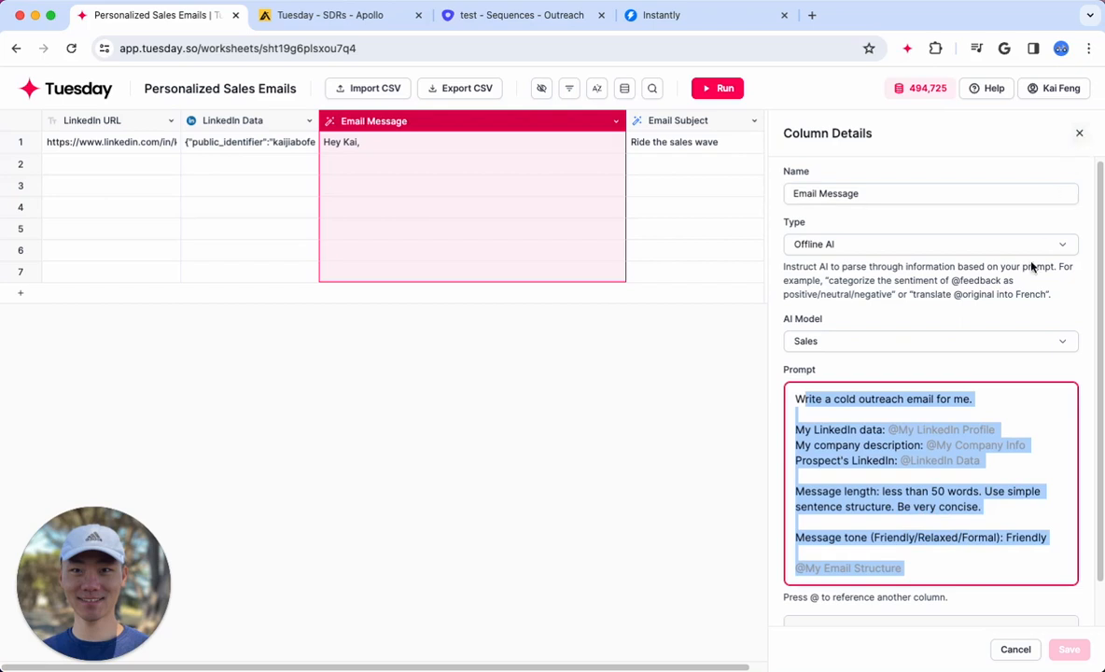
pyautogui.click(1080, 137)
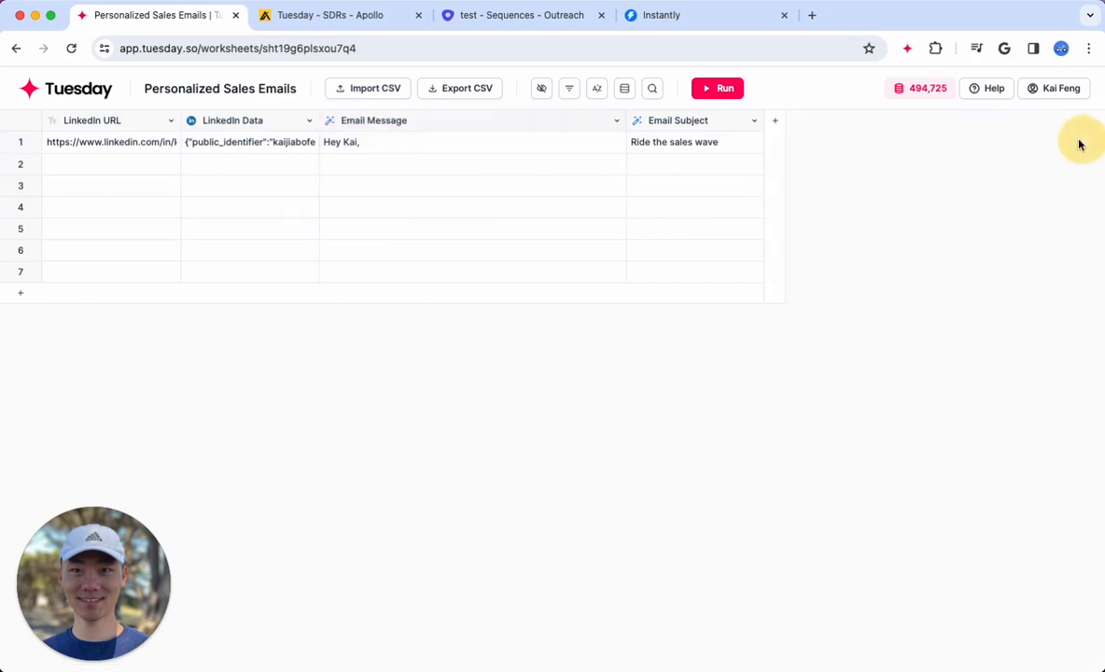
# Review the Email Subject column's AI settings and prompt, and close the column details
pyautogui.click(659, 122)
pyautogui.scroll(-2, 916, 435)
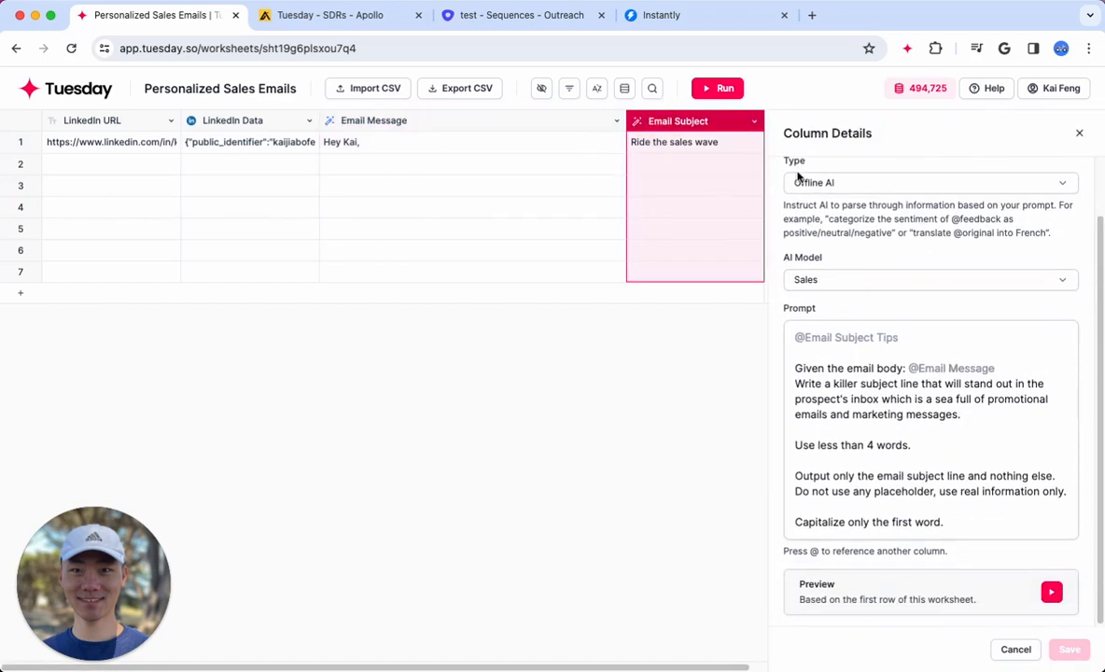
pyautogui.click(1078, 136)
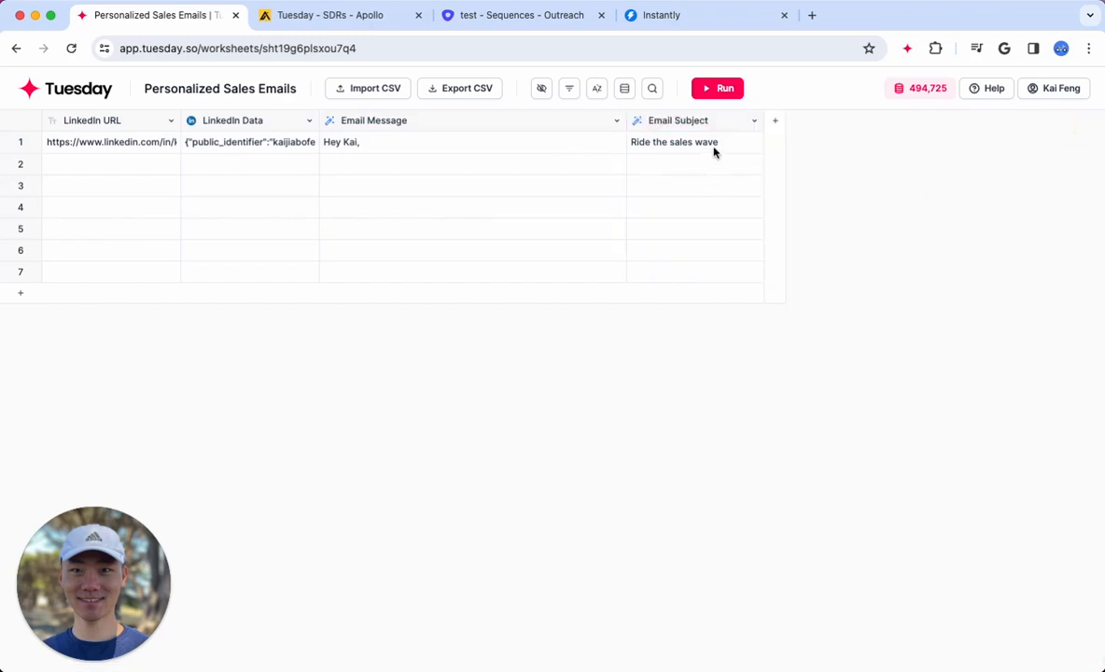
# Read the generated email message and subject line in row 1, and close the row details
pyautogui.click(553, 143)
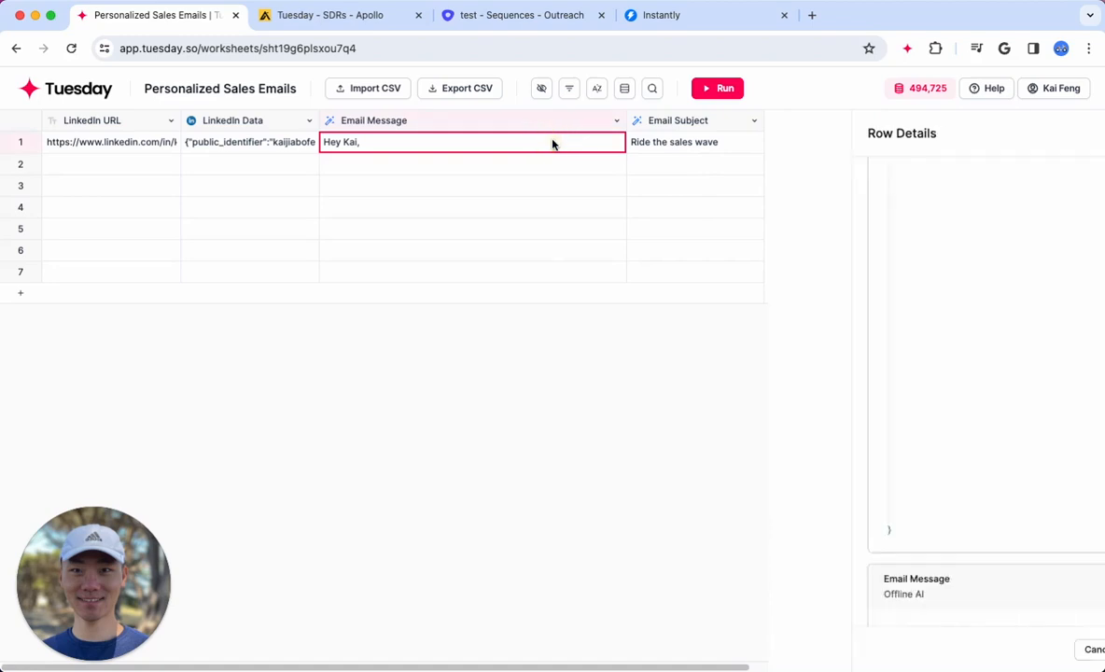
pyautogui.click(409, 145)
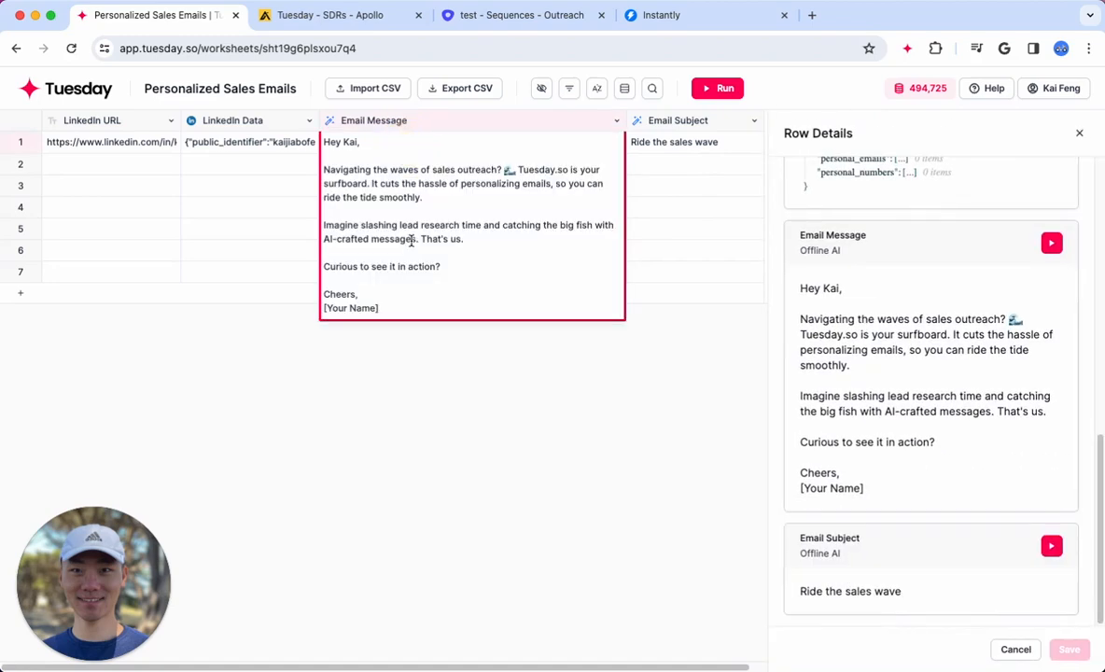
pyautogui.moveTo(479, 267); pyautogui.dragTo(291, 120)
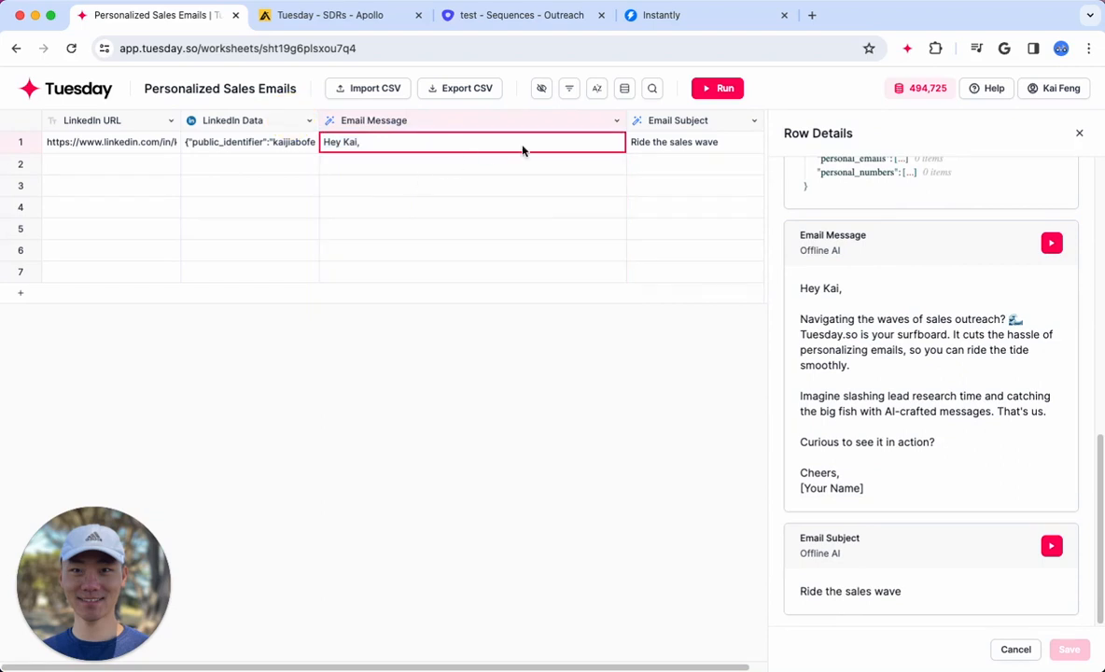
pyautogui.click(678, 148)
pyautogui.click(374, 140)
pyautogui.moveTo(807, 288); pyautogui.dragTo(919, 479)
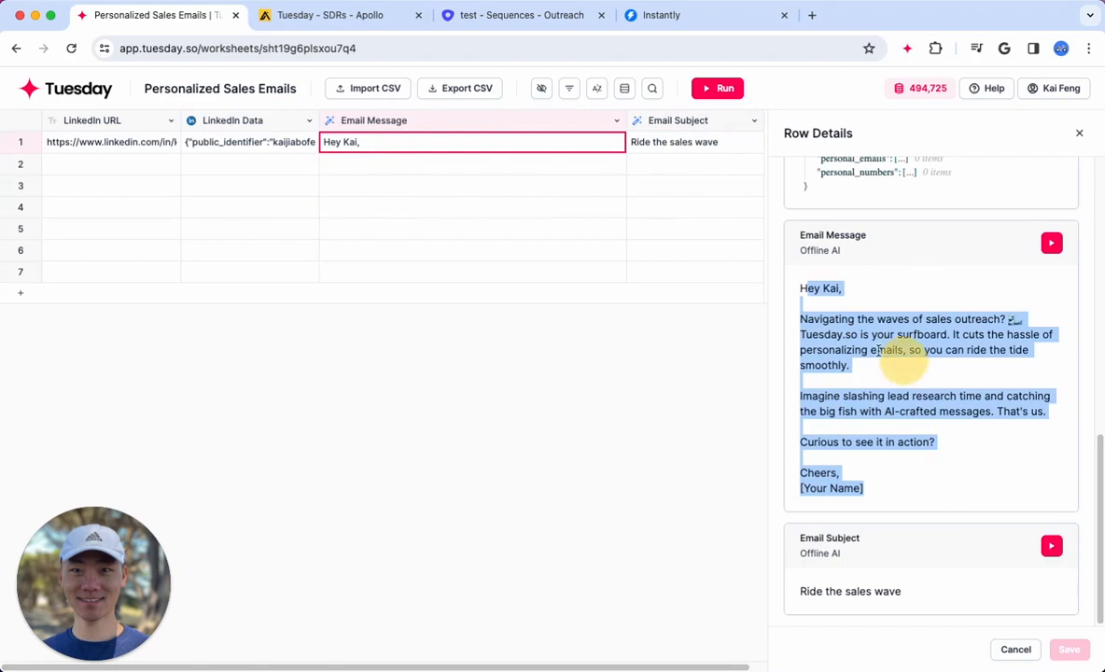
pyautogui.click(819, 297)
pyautogui.moveTo(803, 319); pyautogui.dragTo(920, 375)
pyautogui.click(918, 392)
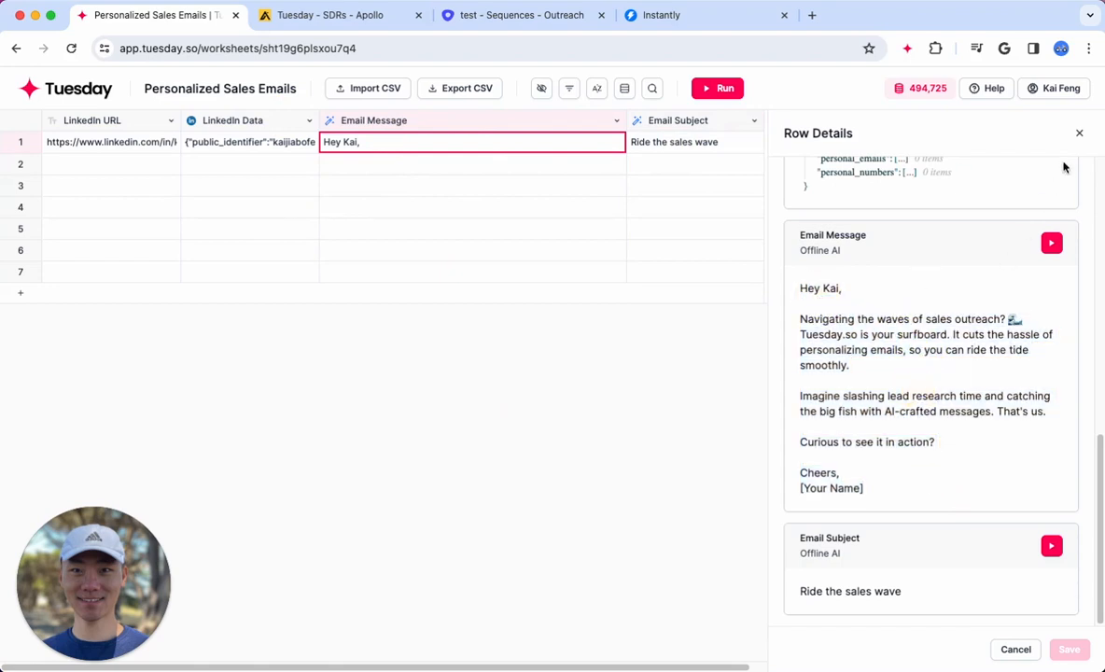
pyautogui.click(1079, 133)
# Regenerate row 1's email message, read the new version, and close the row details without saving the change
pyautogui.click(131, 143)
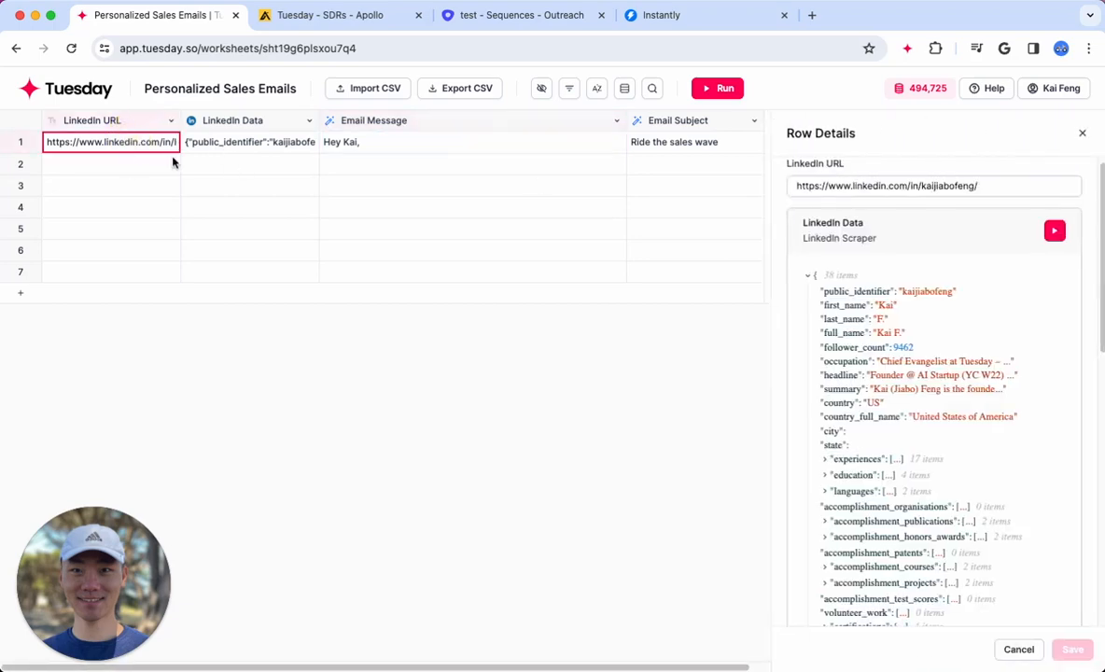
pyautogui.click(476, 143)
pyautogui.scroll(-10, 1013, 323)
pyautogui.click(1055, 246)
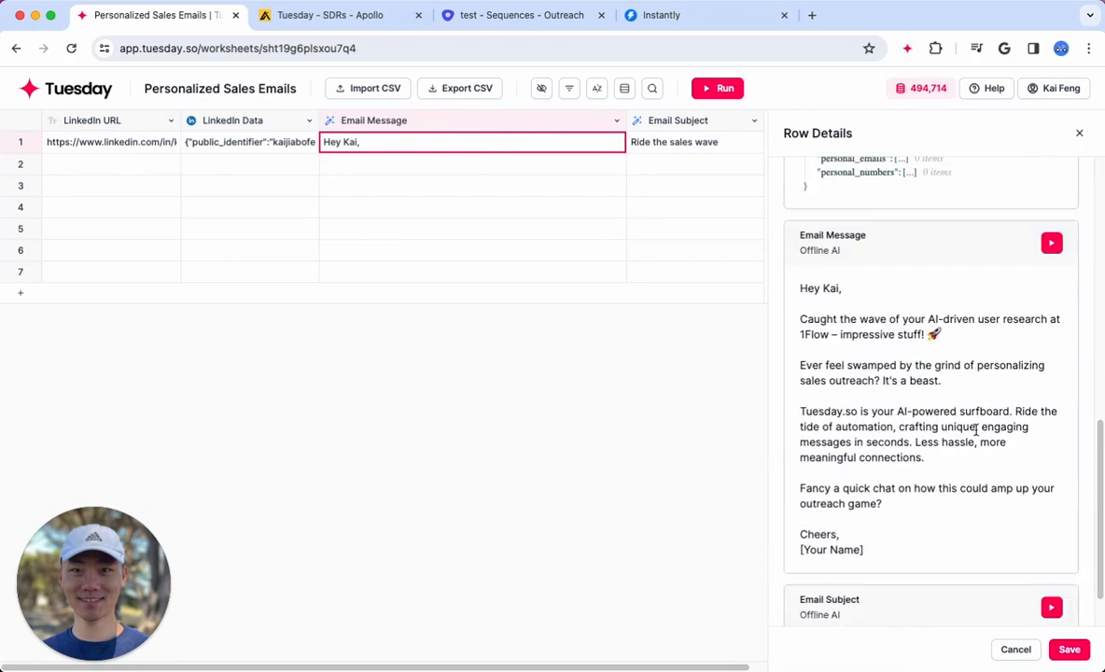
pyautogui.moveTo(864, 320); pyautogui.dragTo(945, 485)
pyautogui.click(1024, 162)
pyautogui.click(1079, 132)
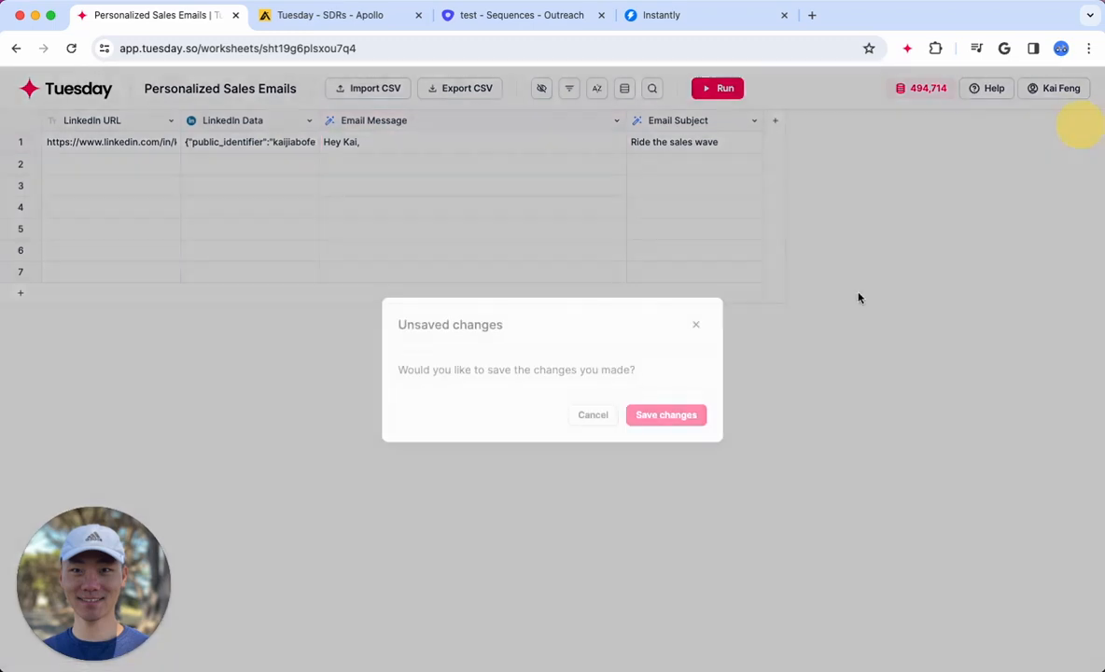
pyautogui.click(594, 415)
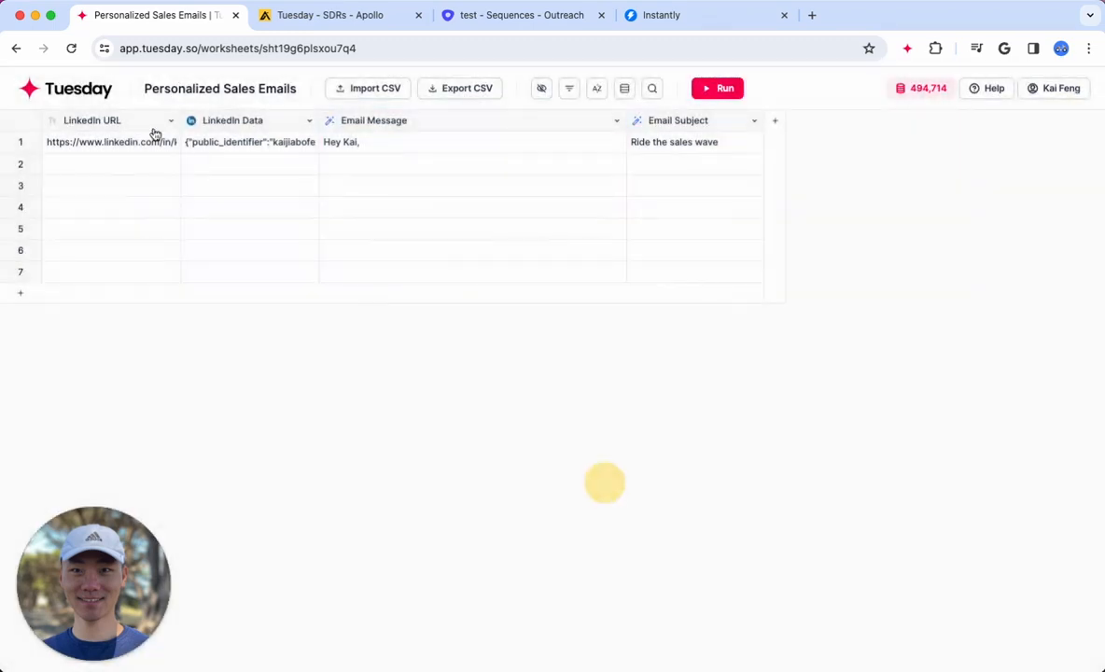
# Copy the LinkedIn URL from row 1 into row 2 of the LinkedIn URL column
pyautogui.click(112, 142)
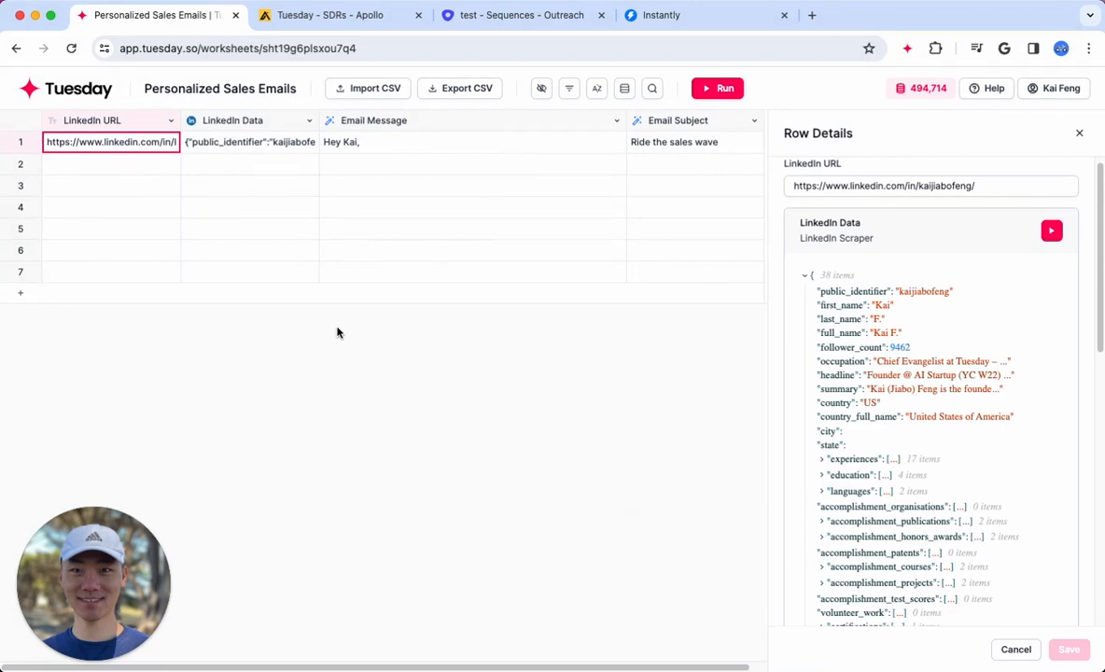
pyautogui.click(122, 168)
pyautogui.click(111, 185)
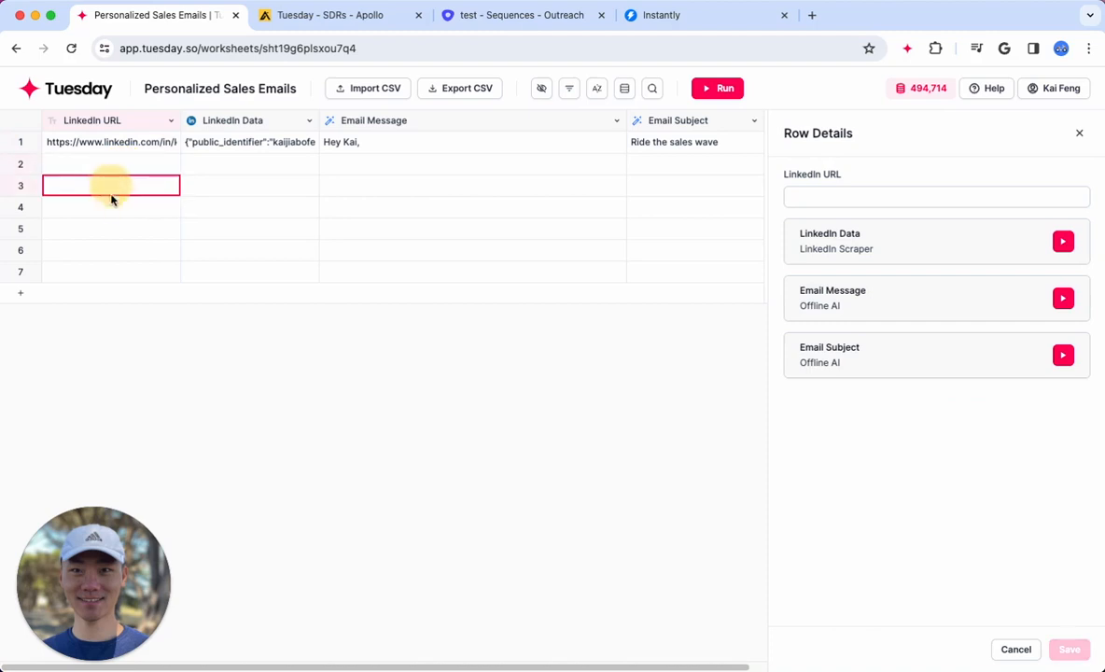
pyautogui.click(104, 146)
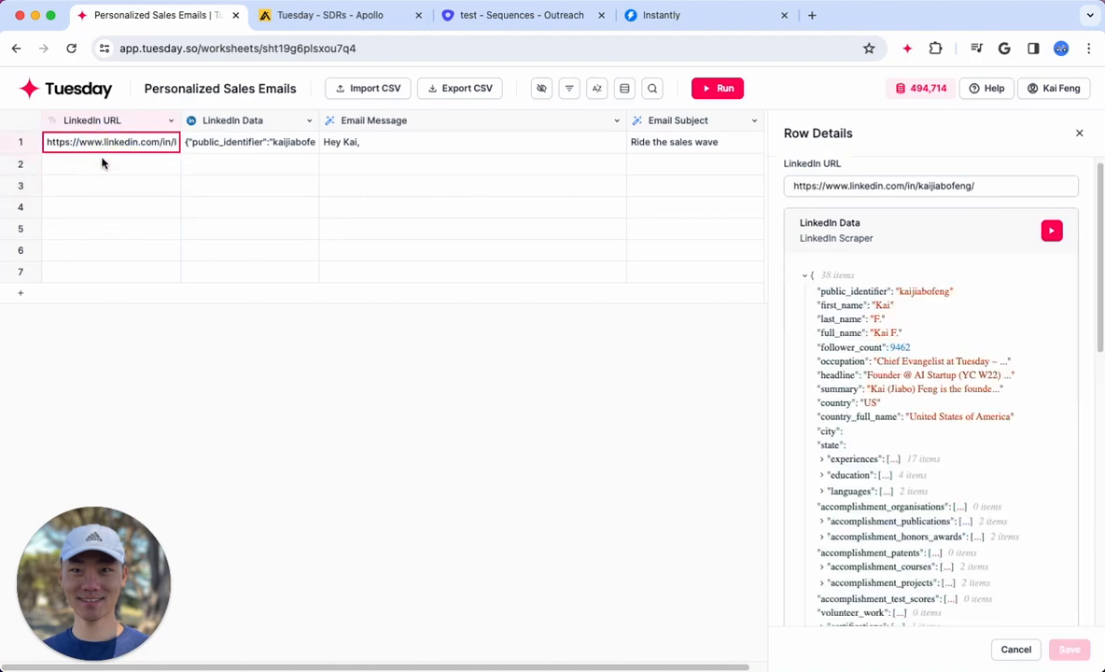
pyautogui.click(103, 168)
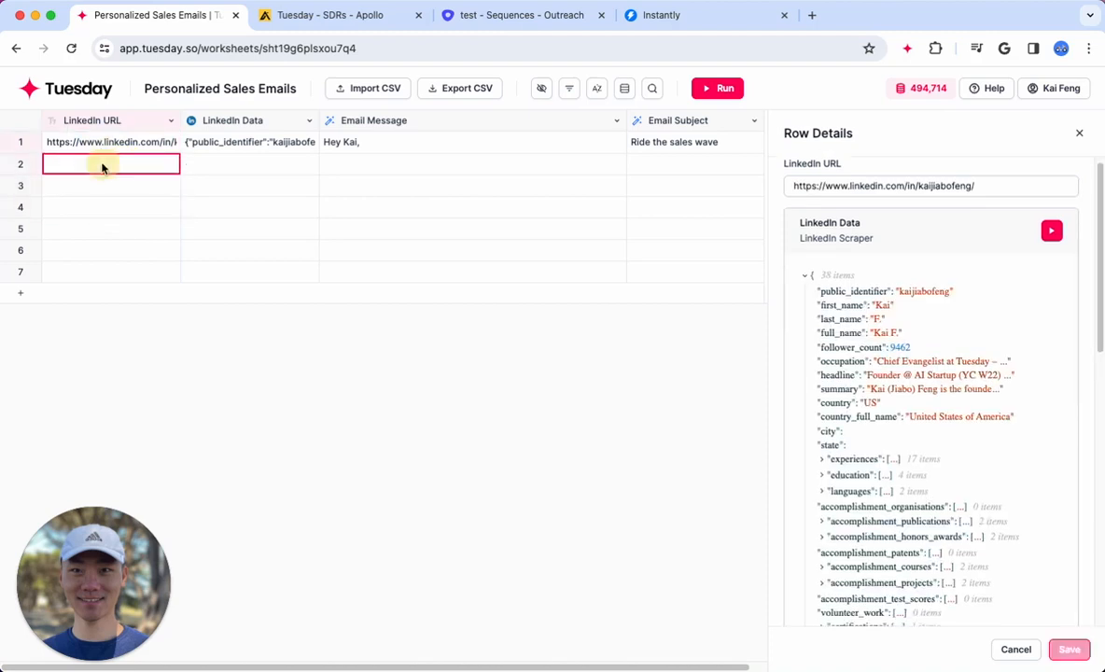
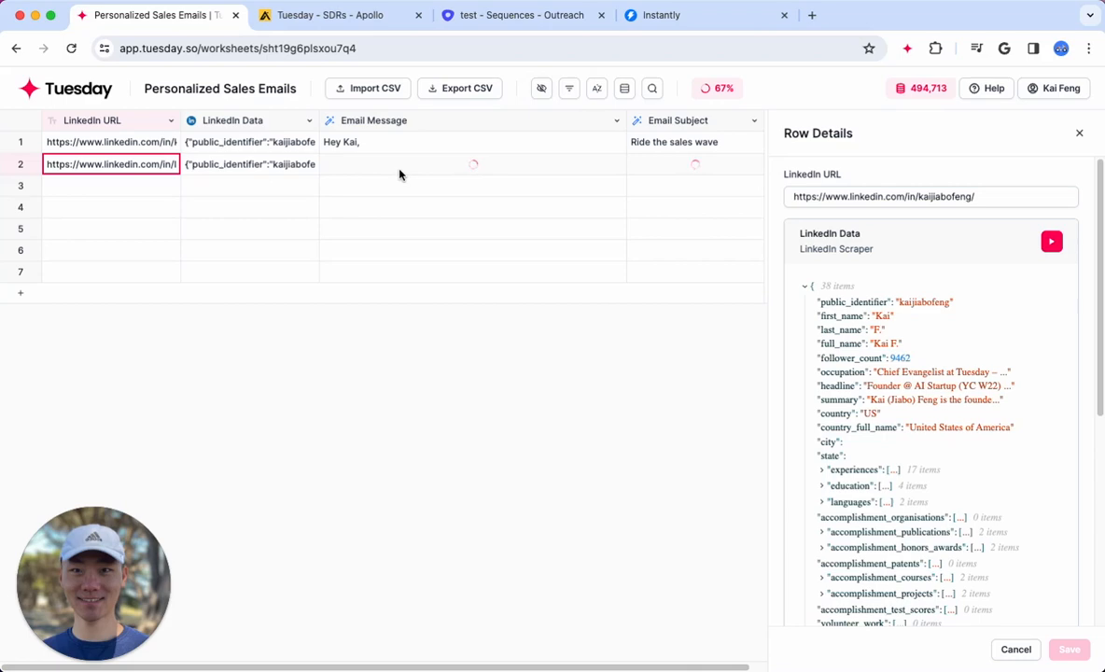
# Read the scraped LinkedIn data and the generated email message for row 2
pyautogui.click(308, 166)
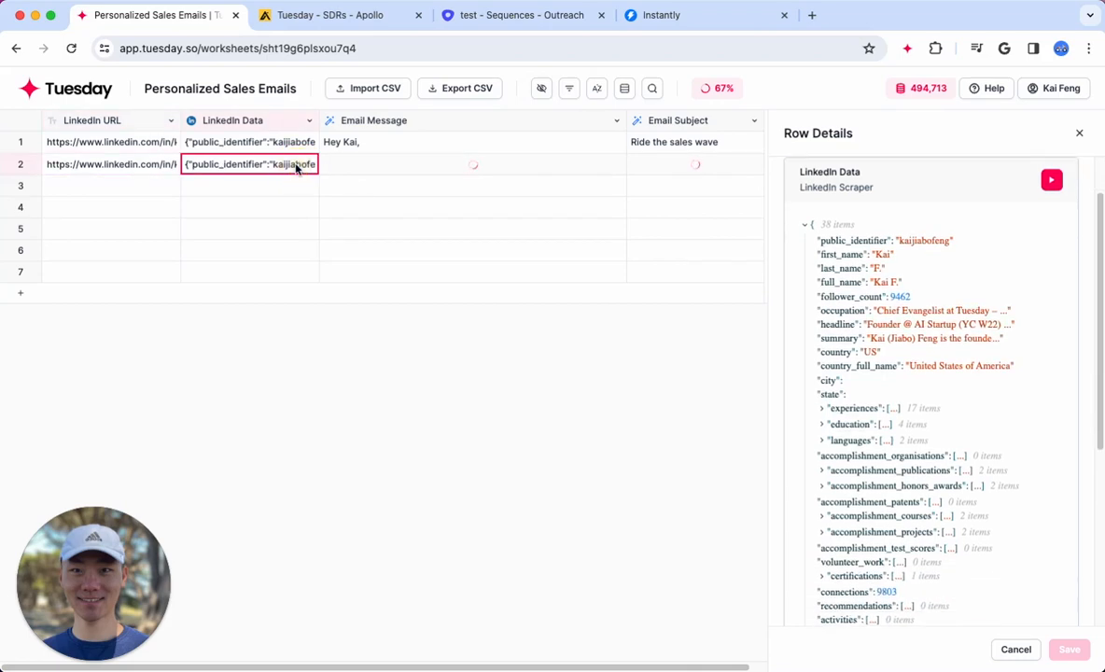
pyautogui.click(390, 165)
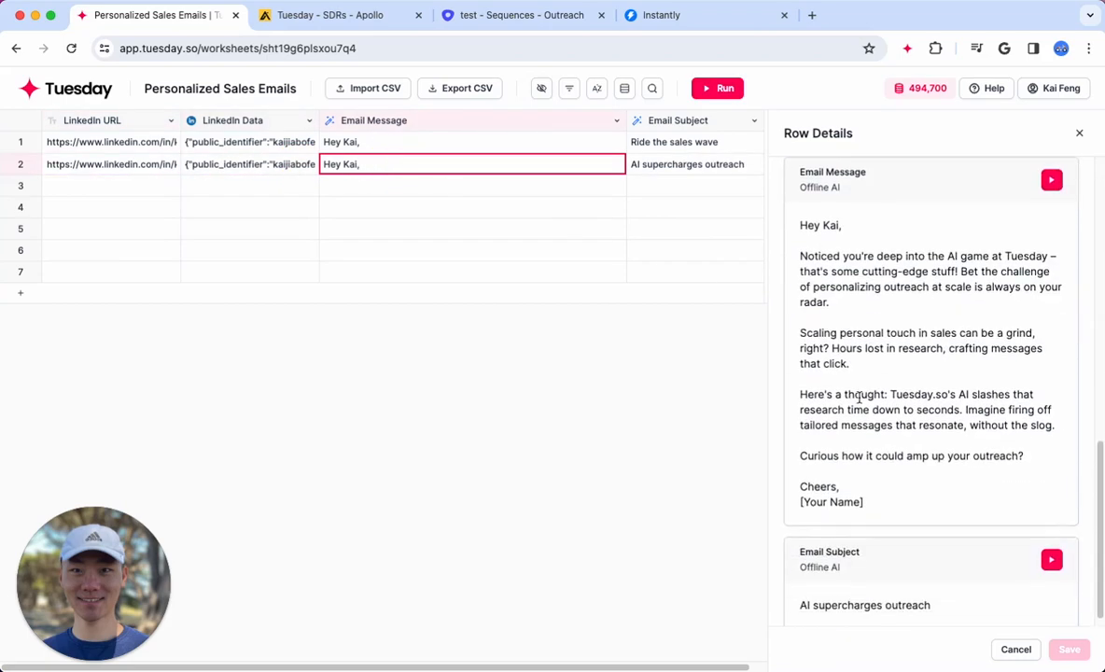
pyautogui.moveTo(795, 263); pyautogui.dragTo(922, 425)
# Copy the LinkedIn URLs of rows 1 and 2 and paste them into rows 3 to 6
pyautogui.click(128, 170)
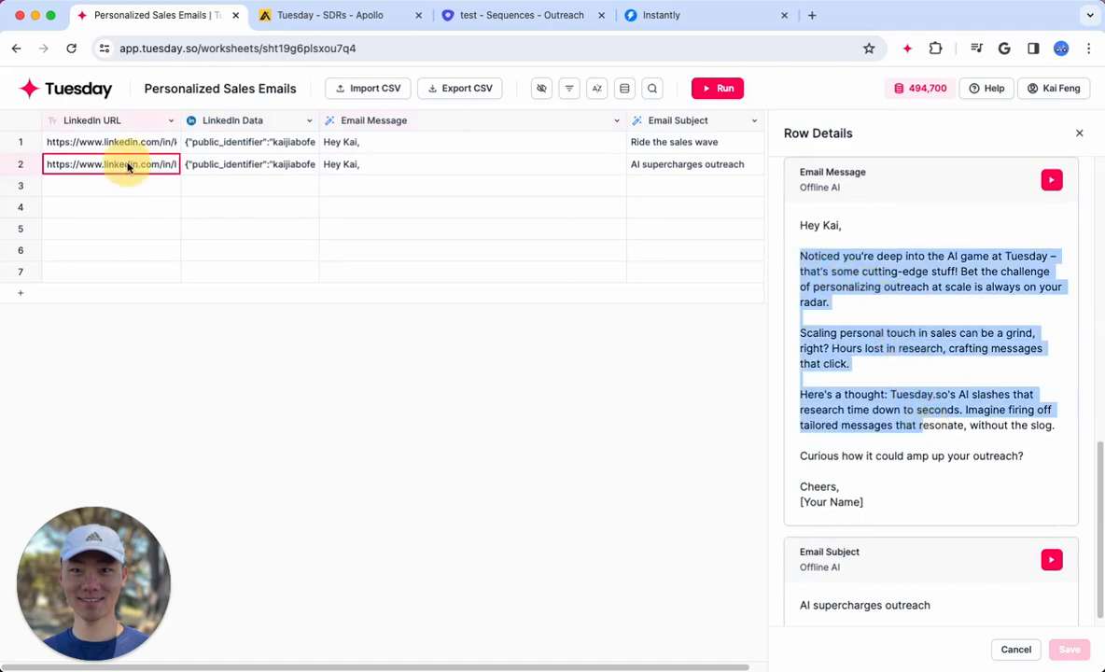
pyautogui.press('Up')
pyautogui.keyDown('shift'); pyautogui.click(129, 166); pyautogui.keyUp('shift')
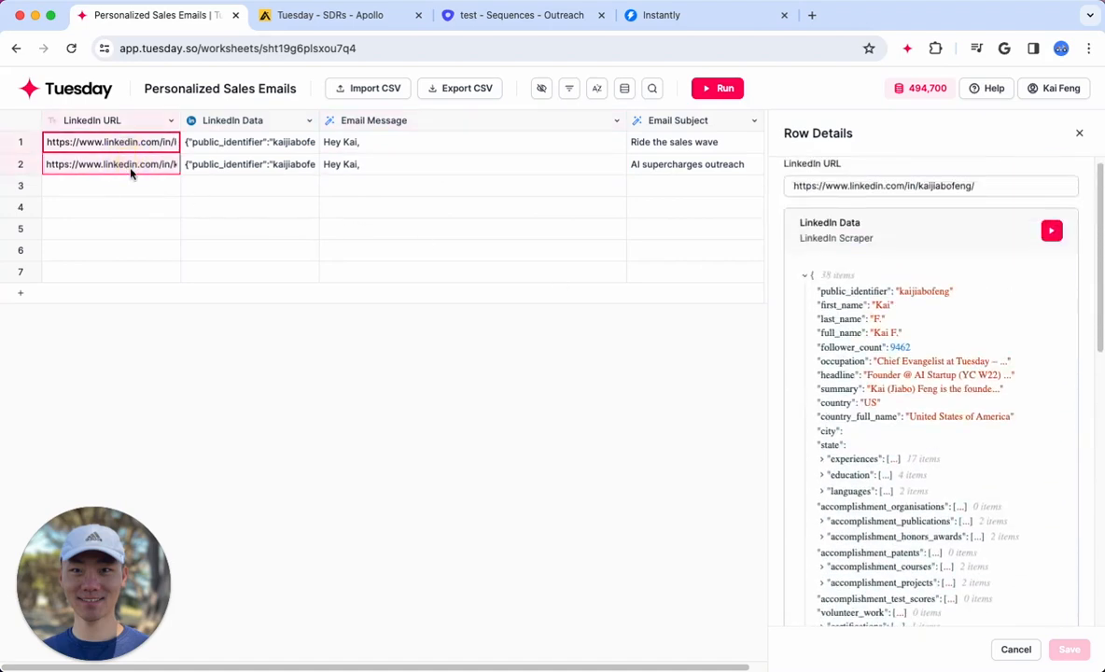
pyautogui.click(128, 187)
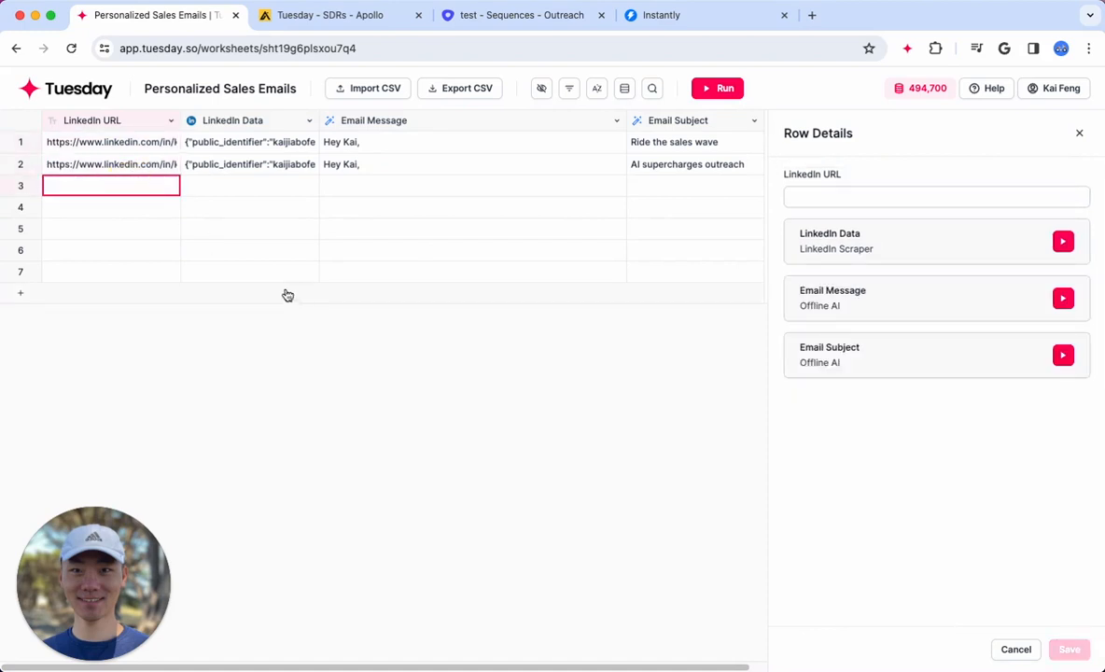
pyautogui.press('super+v')
pyautogui.click(148, 228)
pyautogui.press('super+v')
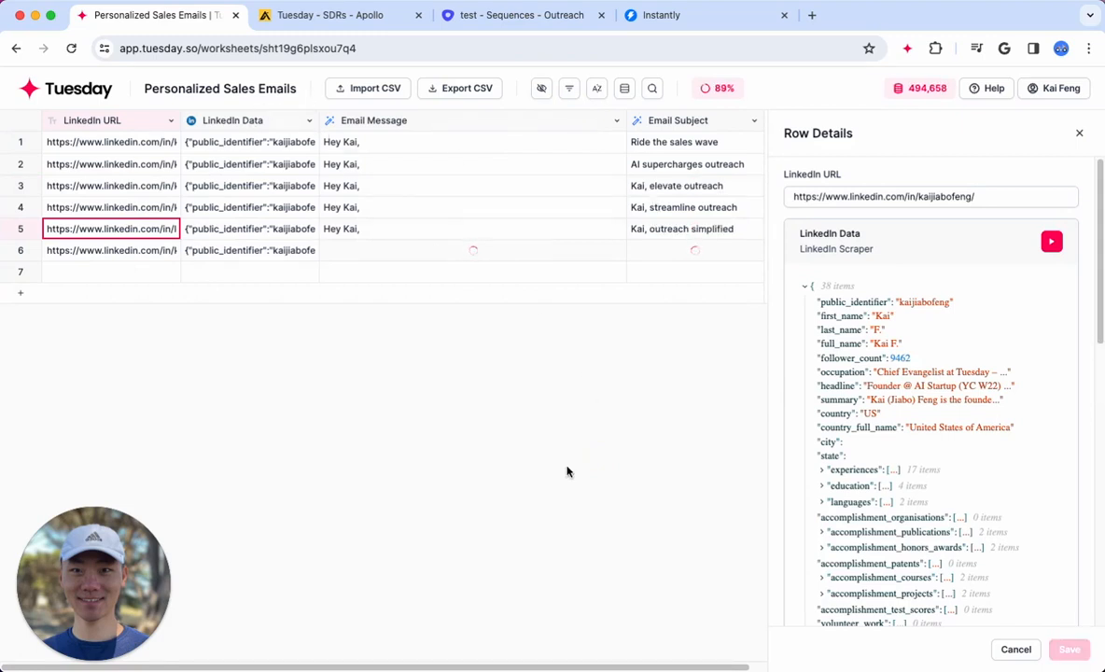
# Check the generated emails in rows 2 and 4, and look through the settings of each worksheet column
pyautogui.click(431, 168)
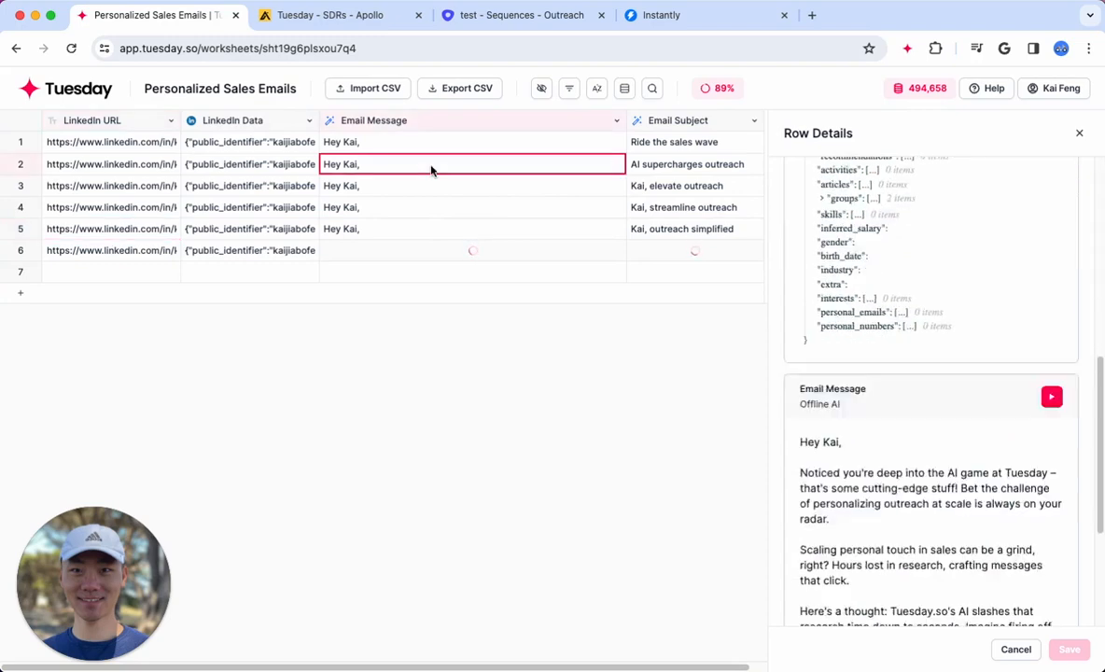
pyautogui.click(387, 207)
pyautogui.click(467, 126)
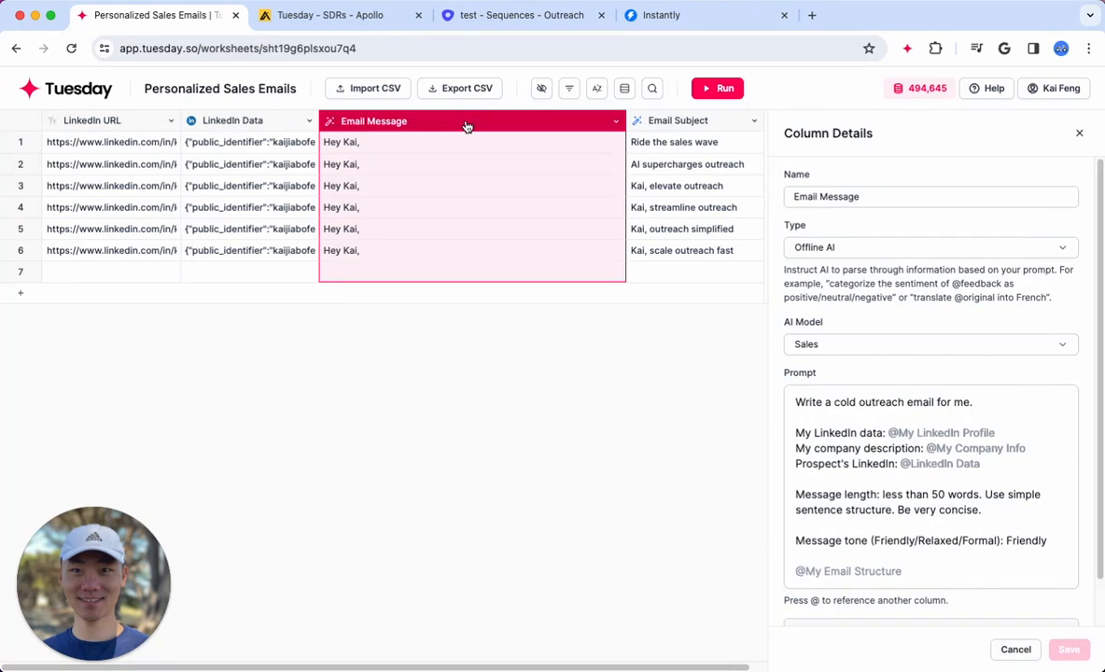
pyautogui.click(83, 123)
pyautogui.click(224, 120)
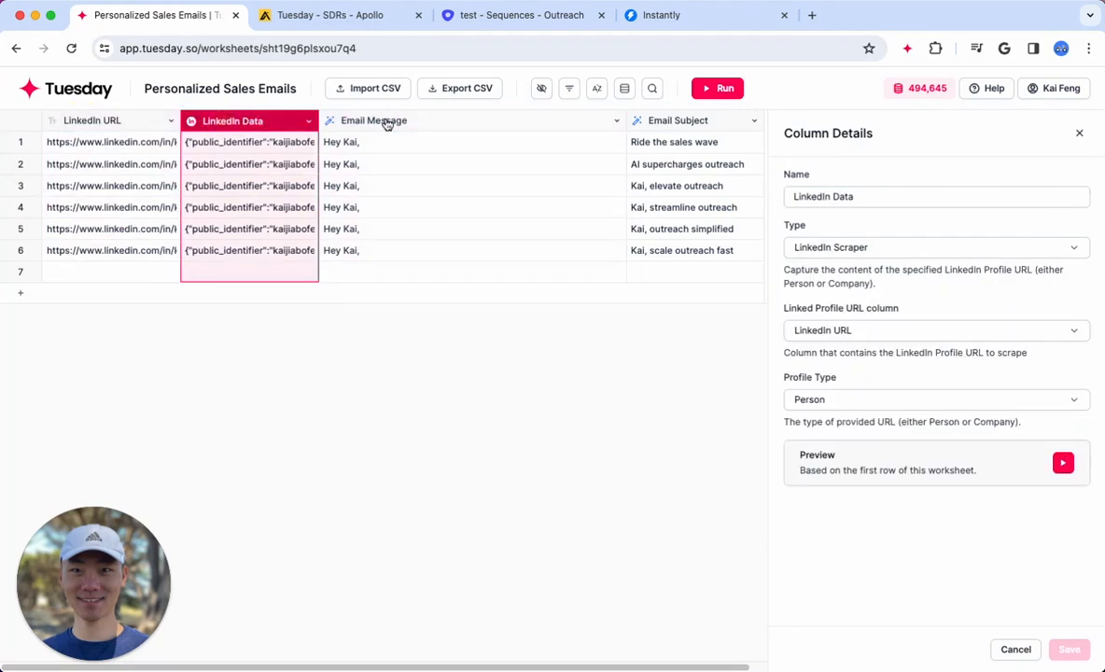
pyautogui.click(378, 121)
pyautogui.click(671, 128)
pyautogui.click(503, 122)
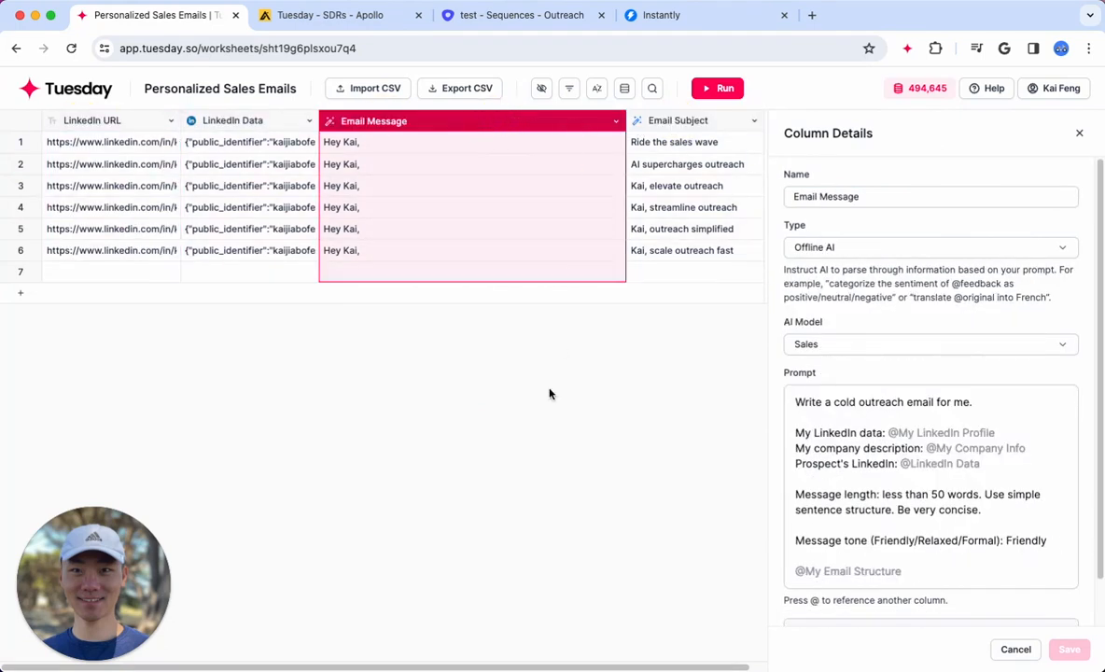
# Open the Email Message column for editing and review its prompt's references, length, tone and email structure instructions
pyautogui.click(616, 122)
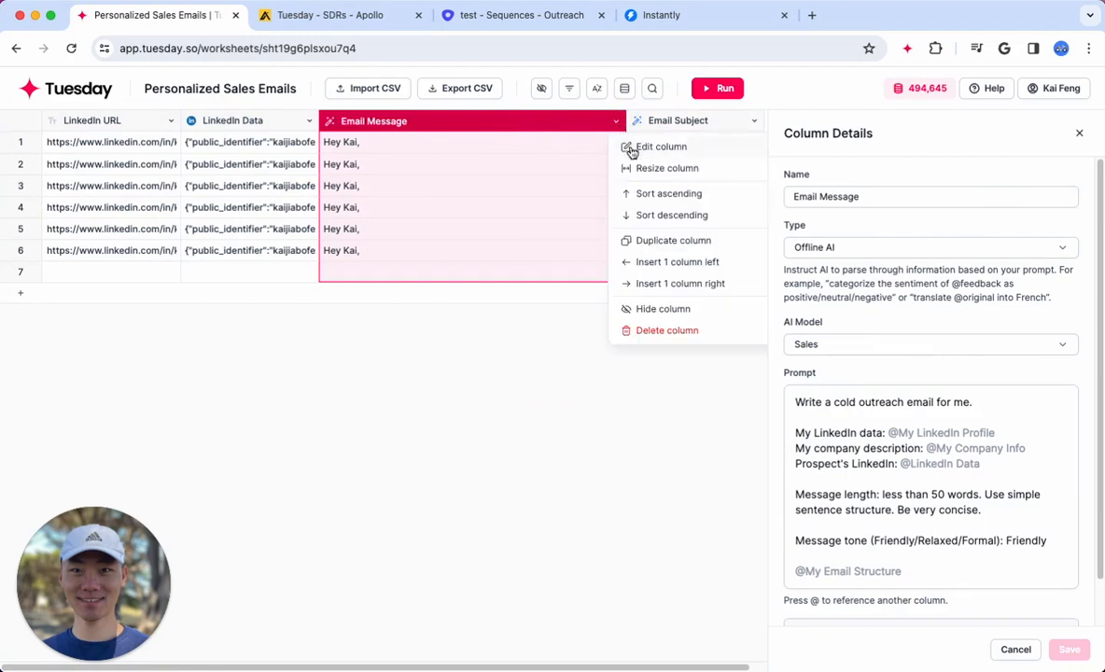
pyautogui.click(632, 149)
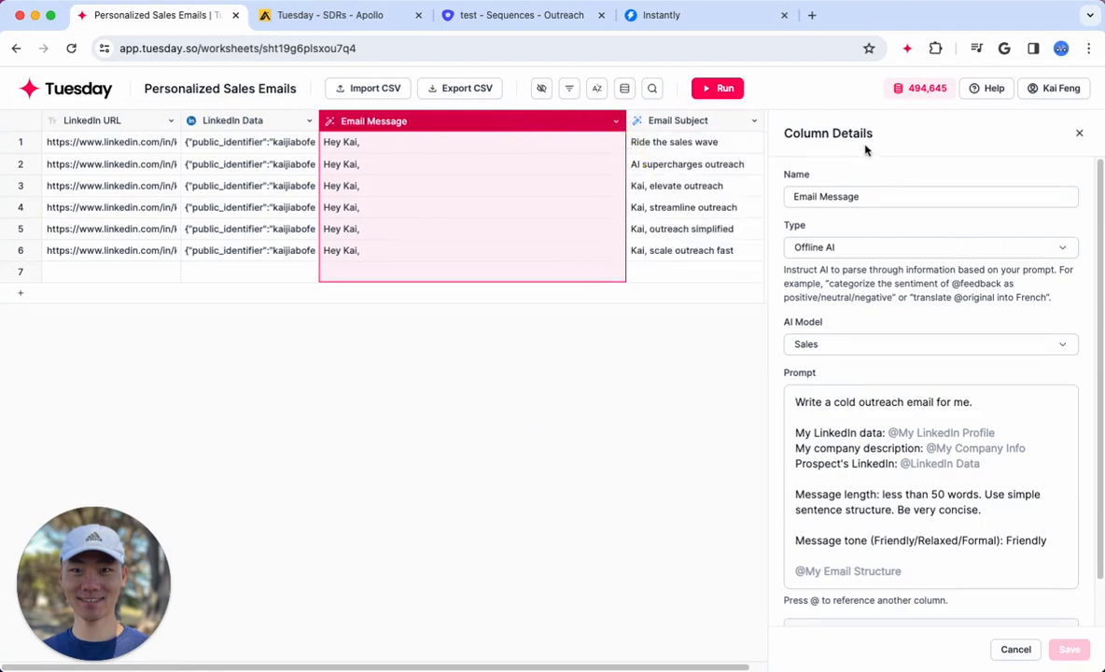
pyautogui.moveTo(881, 132); pyautogui.dragTo(780, 133)
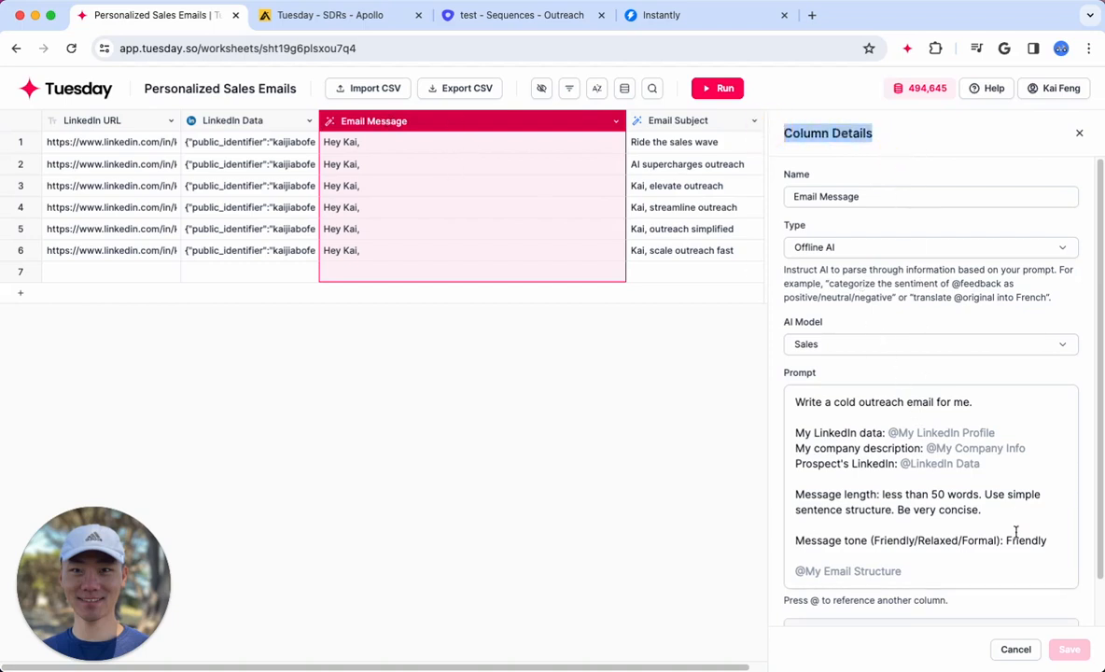
pyautogui.scroll(-2, 1013, 530)
pyautogui.click(879, 455)
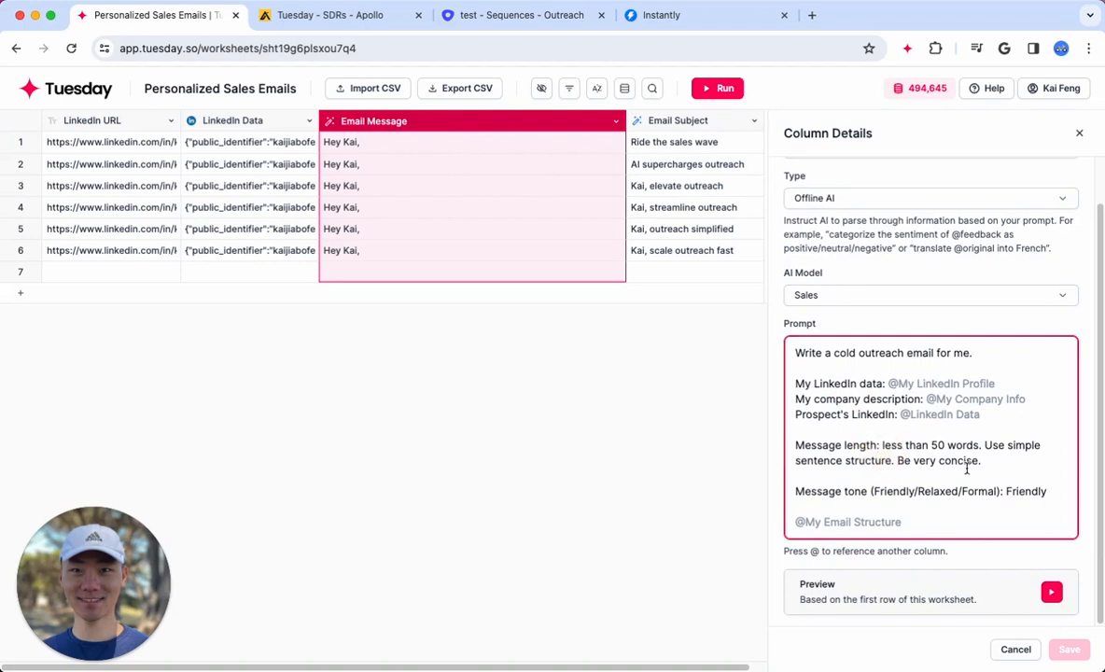
pyautogui.moveTo(911, 526); pyautogui.dragTo(793, 522)
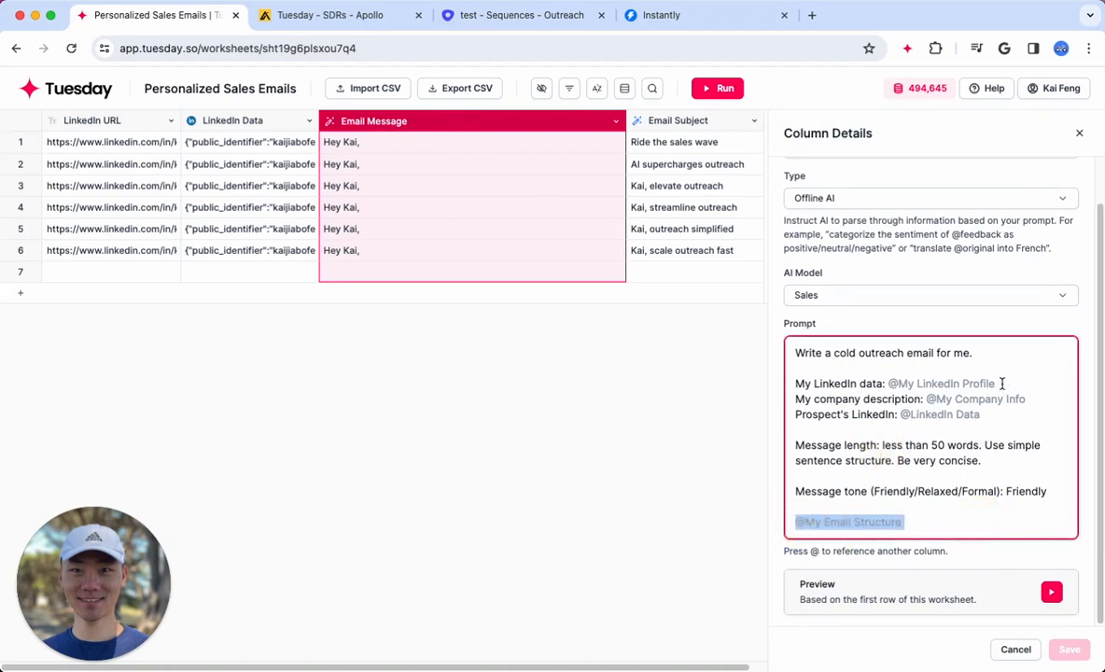
pyautogui.moveTo(998, 383); pyautogui.dragTo(883, 384)
pyautogui.moveTo(1027, 400); pyautogui.dragTo(894, 399)
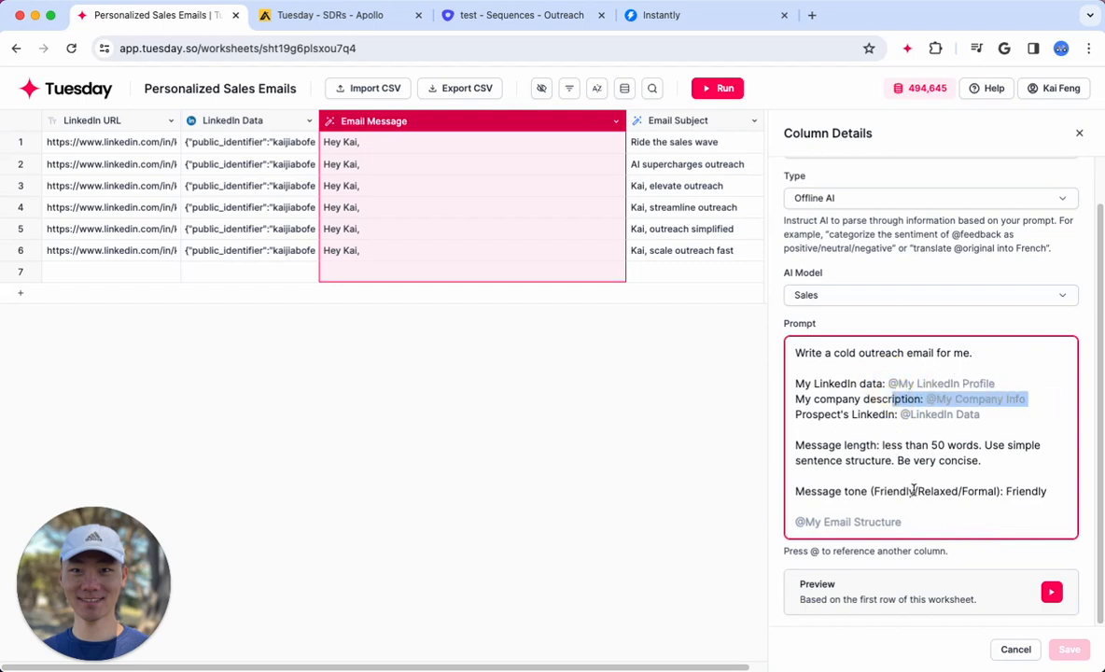
pyautogui.click(929, 471)
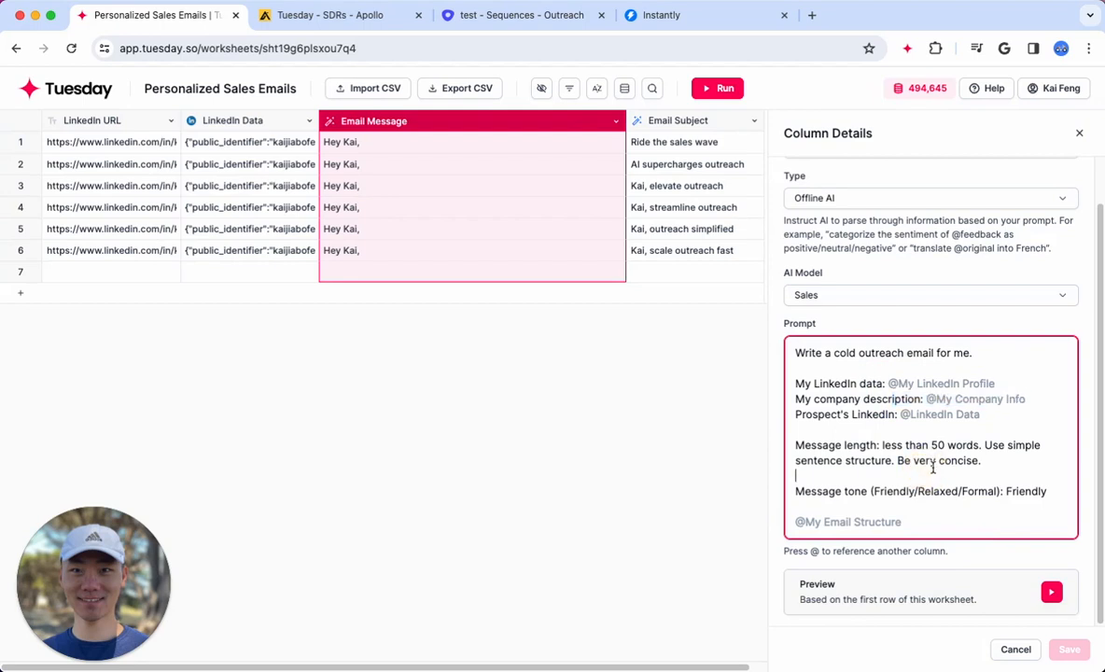
pyautogui.click(932, 416)
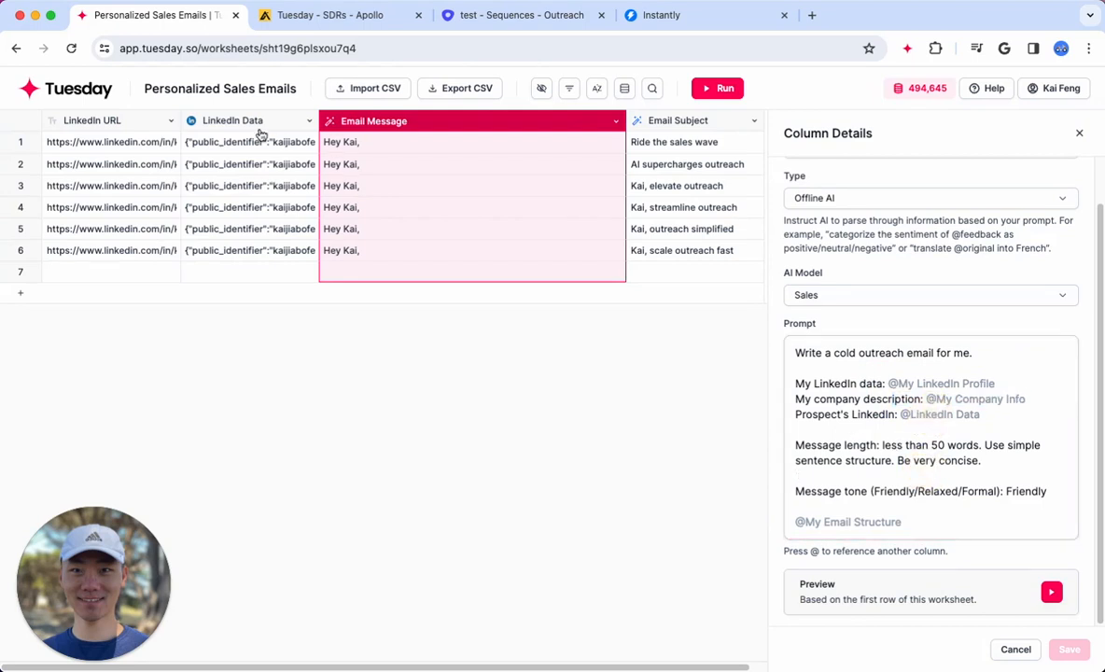
# Browse the columns and knowledge base entries that the prompt can reference, and remove the unused @ mark
pyautogui.click(810, 432)
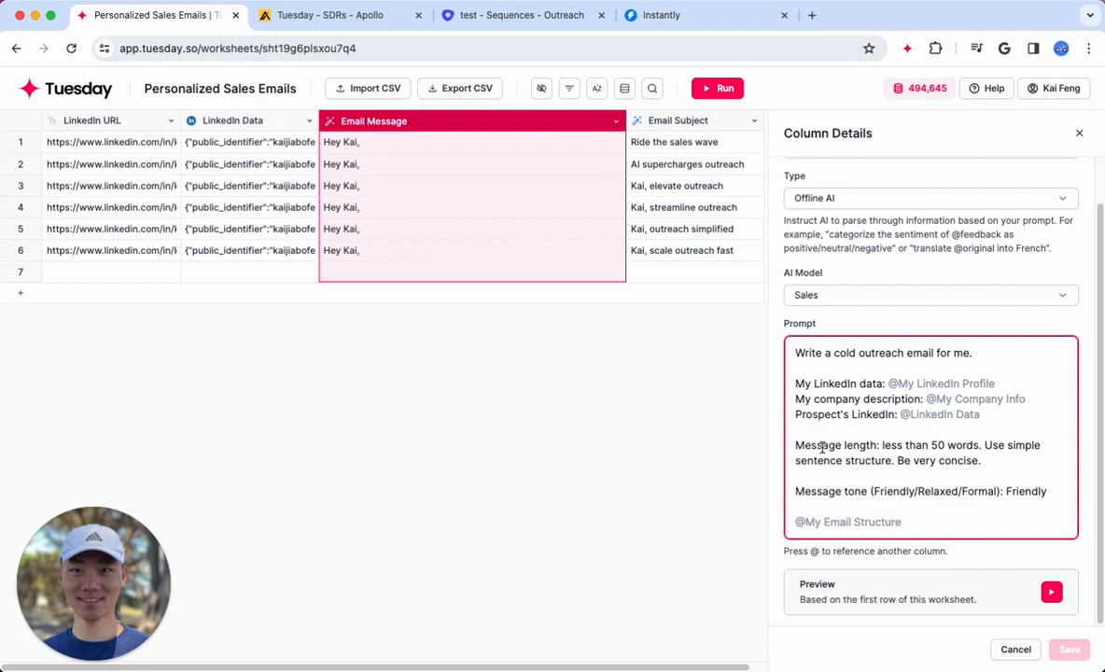
pyautogui.write('@')
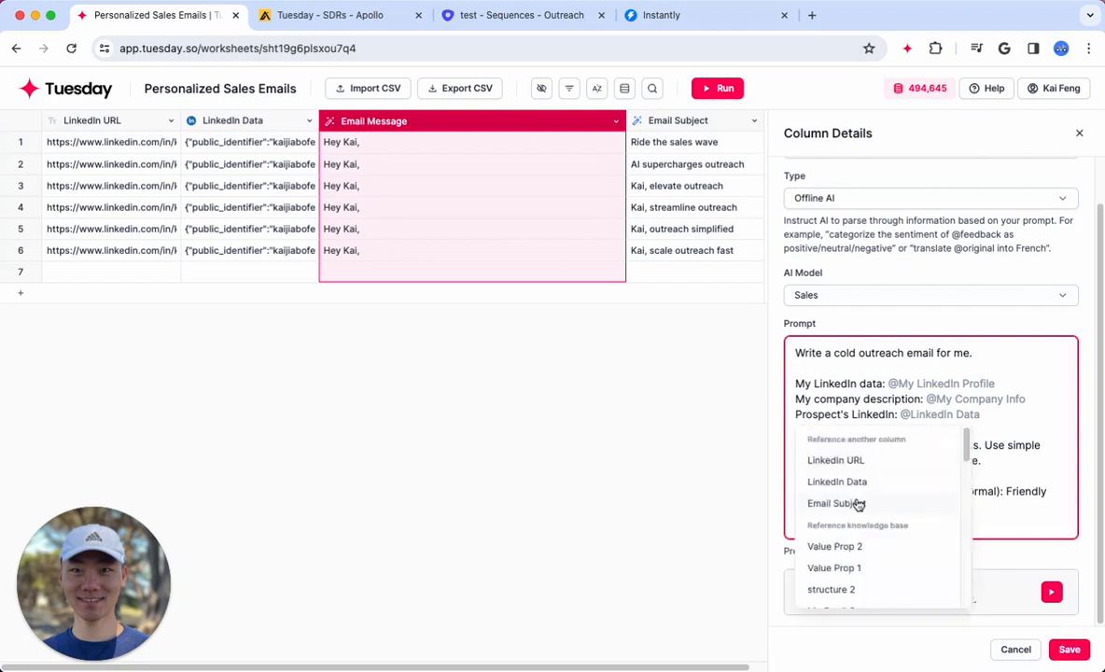
pyautogui.scroll(-5, 869, 522)
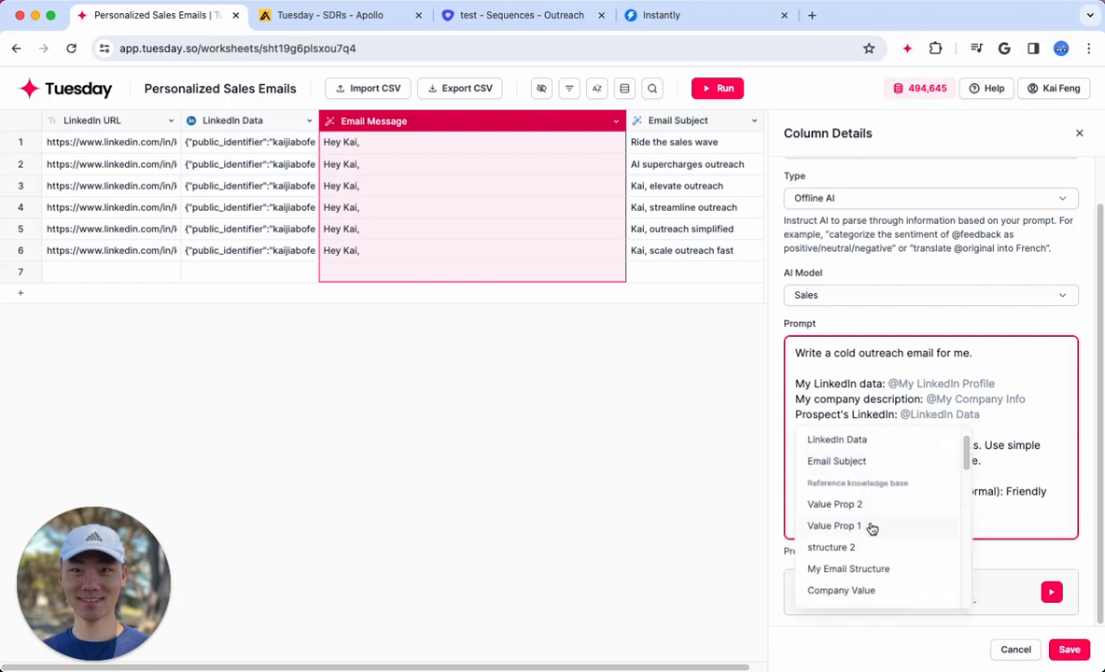
pyautogui.scroll(5, 871, 528)
pyautogui.scroll(1, 871, 522)
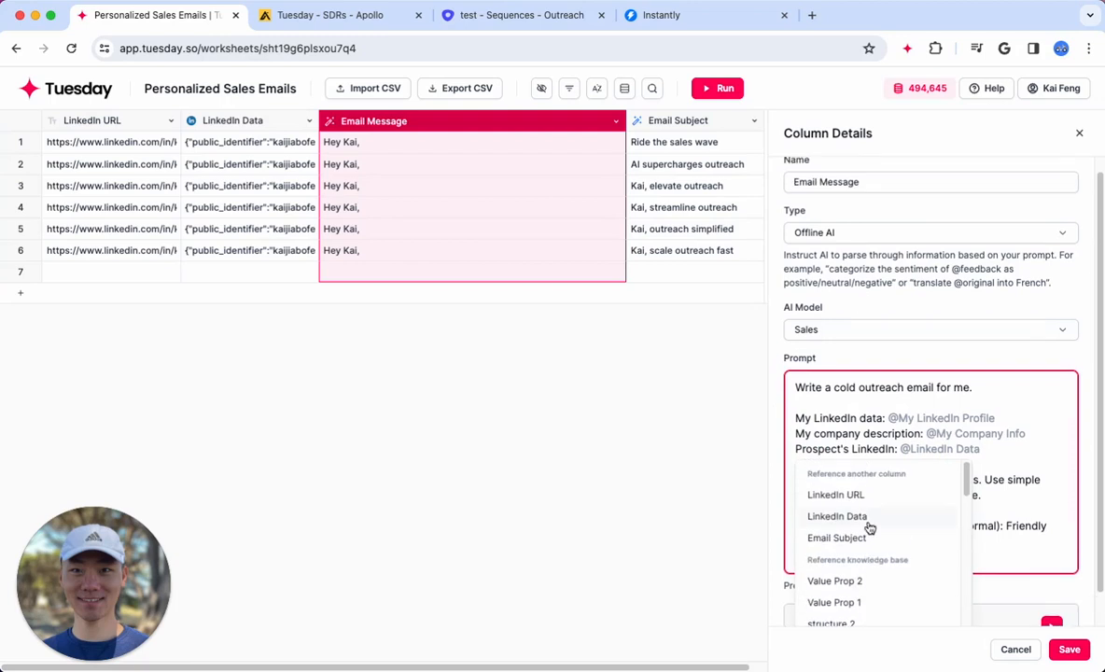
pyautogui.scroll(-2, 896, 546)
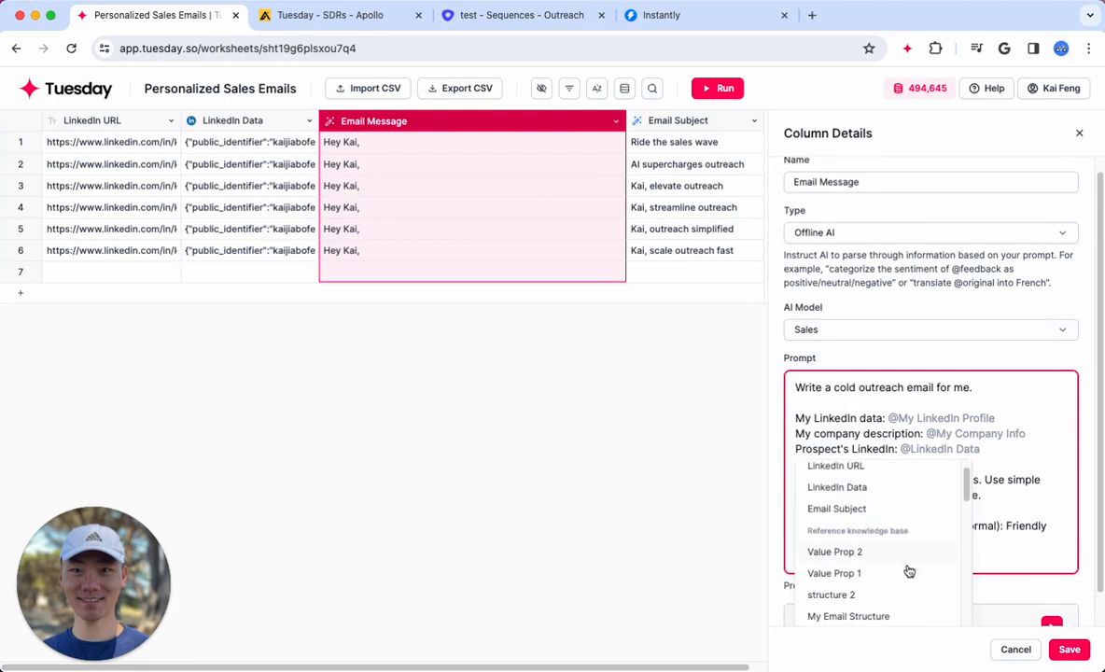
pyautogui.scroll(2, 887, 536)
pyautogui.press('BackSpace')
# Set the message length in the Email Message prompt to less than 100 words
pyautogui.click(922, 505)
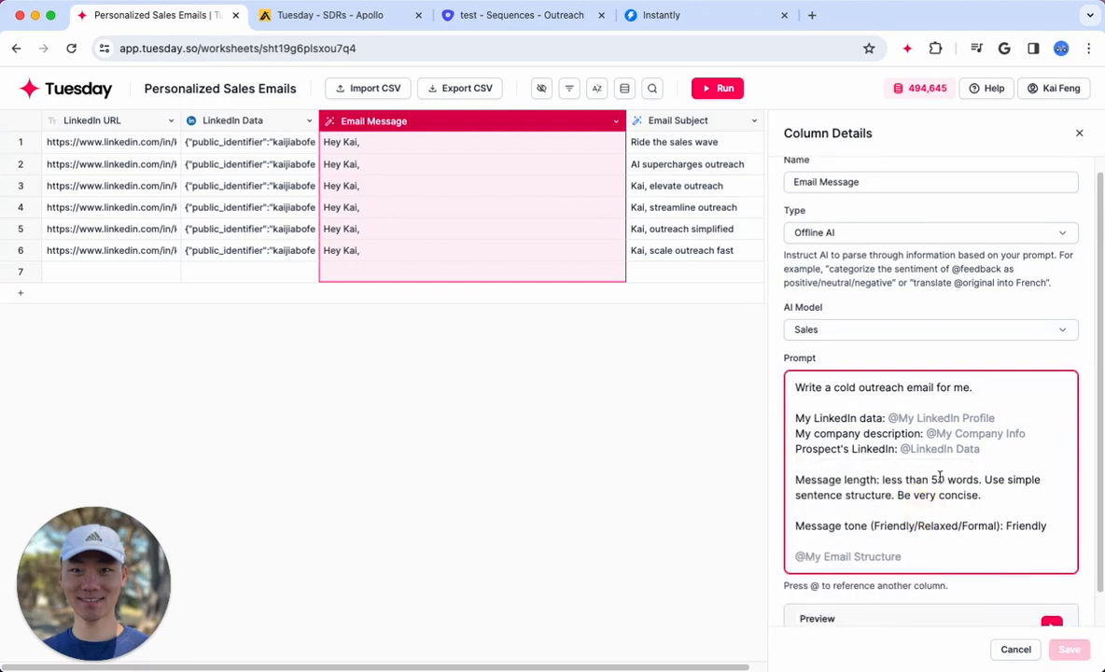
pyautogui.click(939, 480)
pyautogui.press('BackSpace')
pyautogui.write('10')
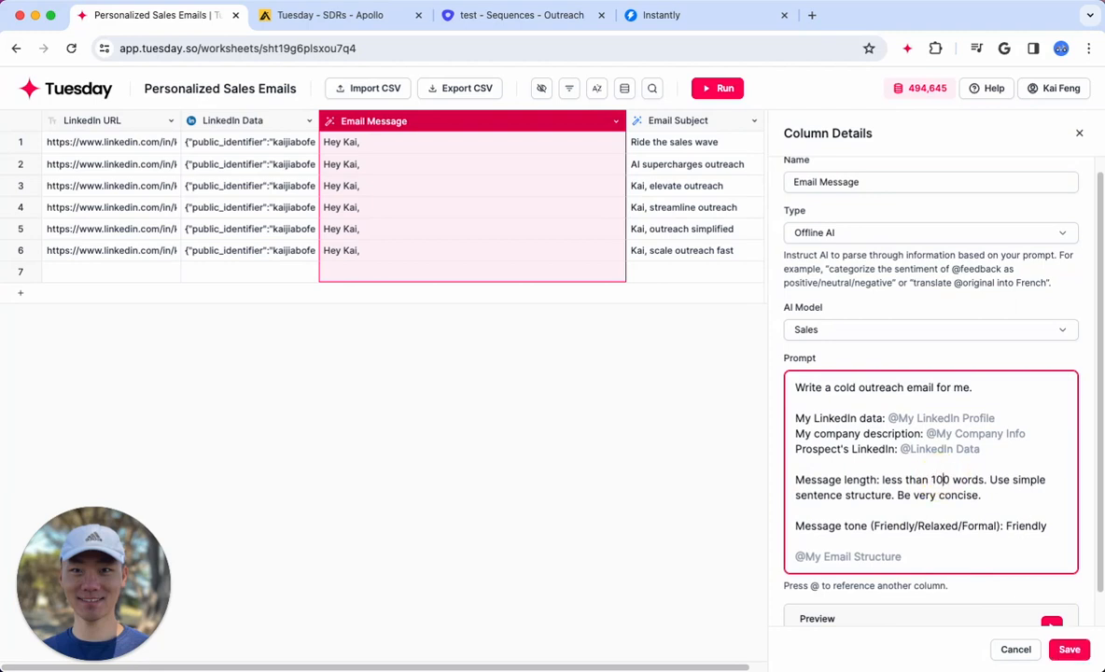
pyautogui.click(998, 497)
pyautogui.press('Return')
pyautogui.press('Return')
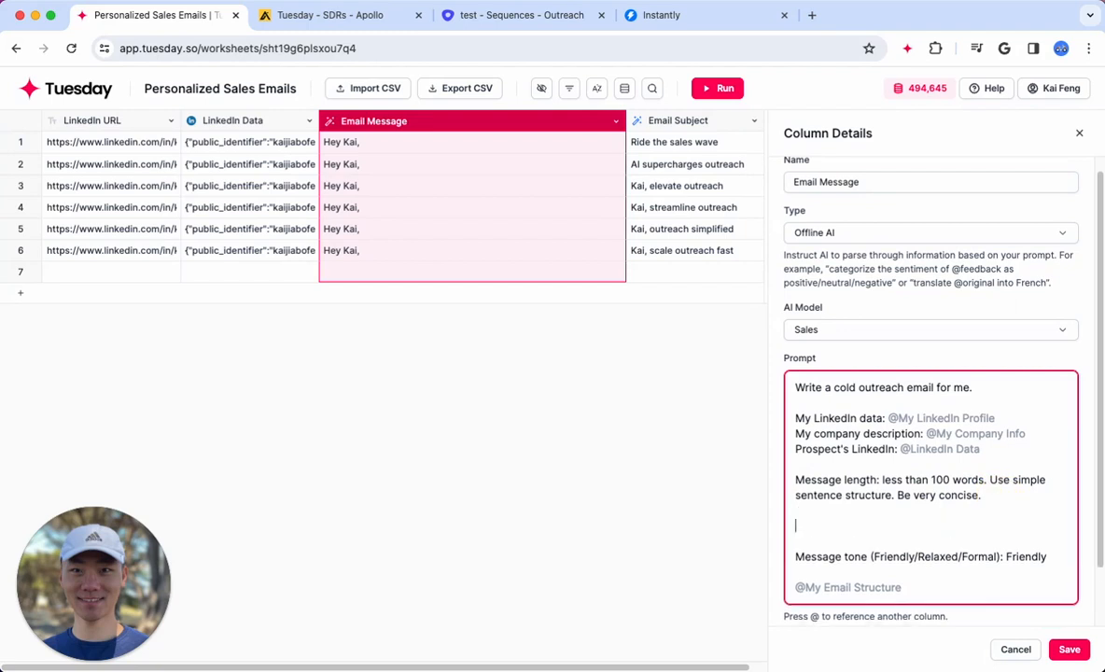
pyautogui.write('Don')
pyautogui.press('BackSpace')
pyautogui.press('BackSpace')
pyautogui.press('BackSpace')
pyautogui.click(1016, 649)
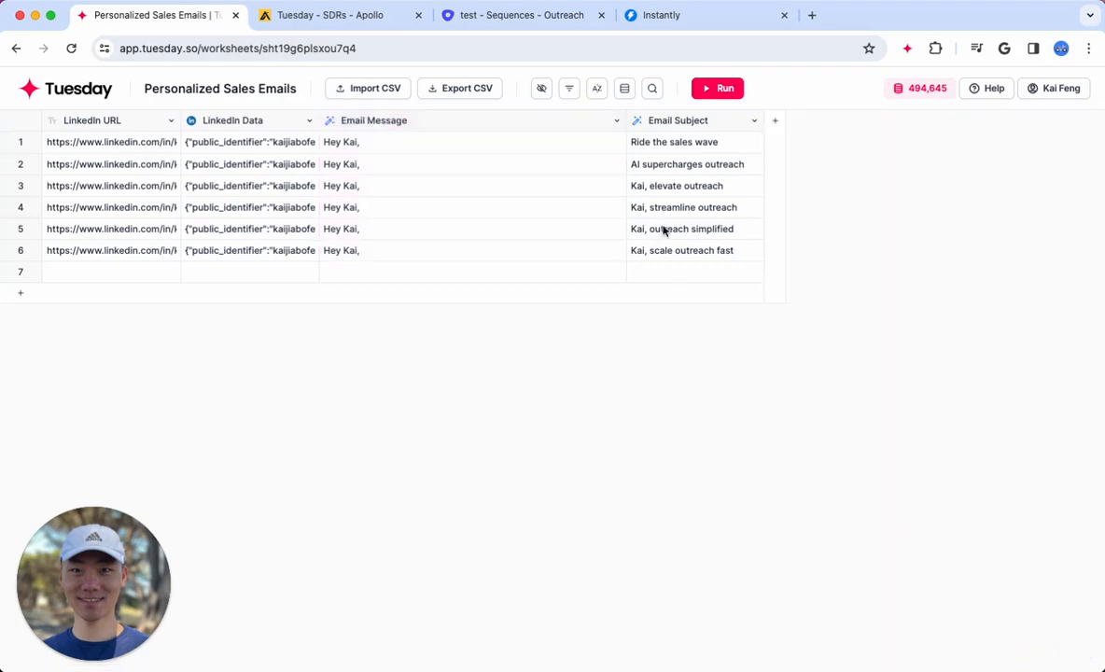
# Open the account's Knowledge Base settings and look through the saved entries
pyautogui.click(646, 515)
pyautogui.click(79, 86)
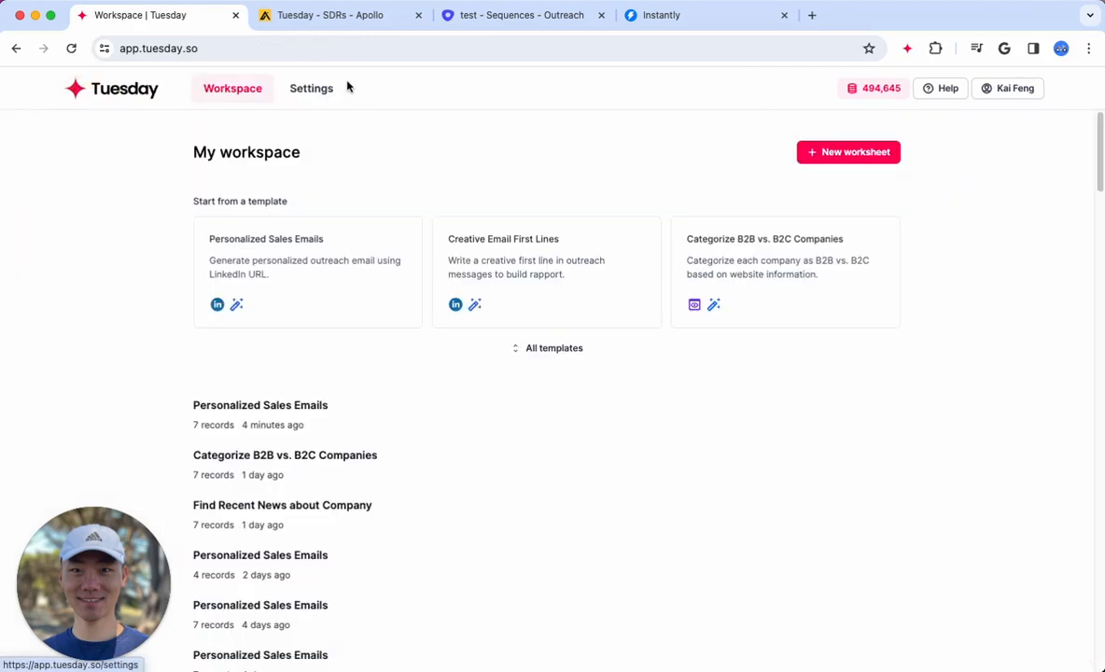
pyautogui.click(312, 97)
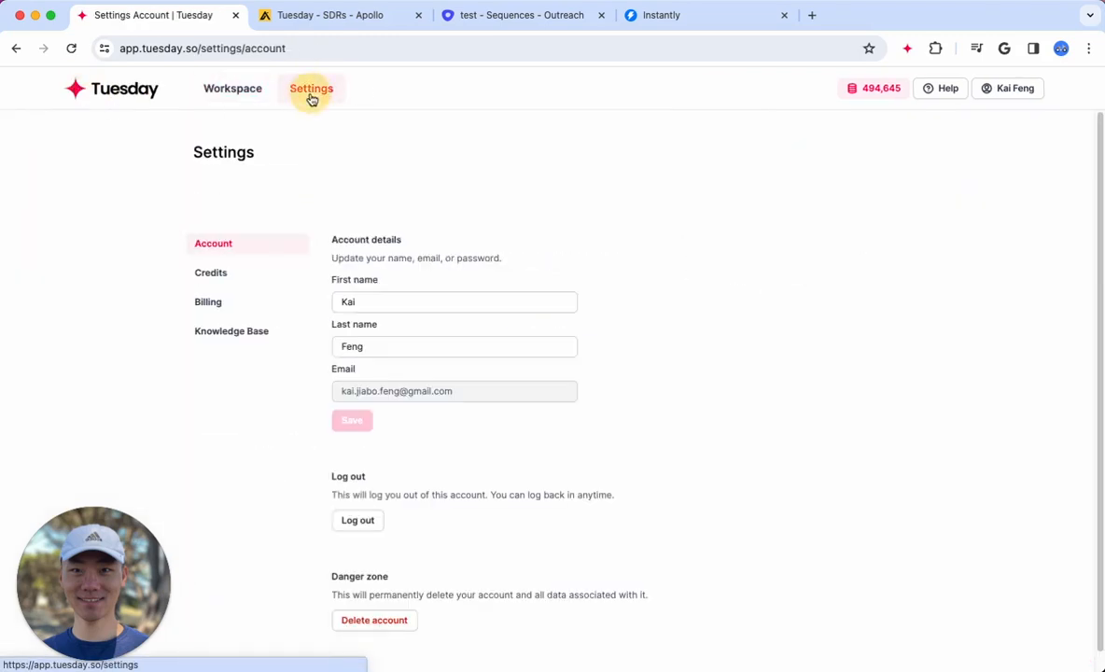
pyautogui.click(242, 332)
pyautogui.scroll(-10, 633, 509)
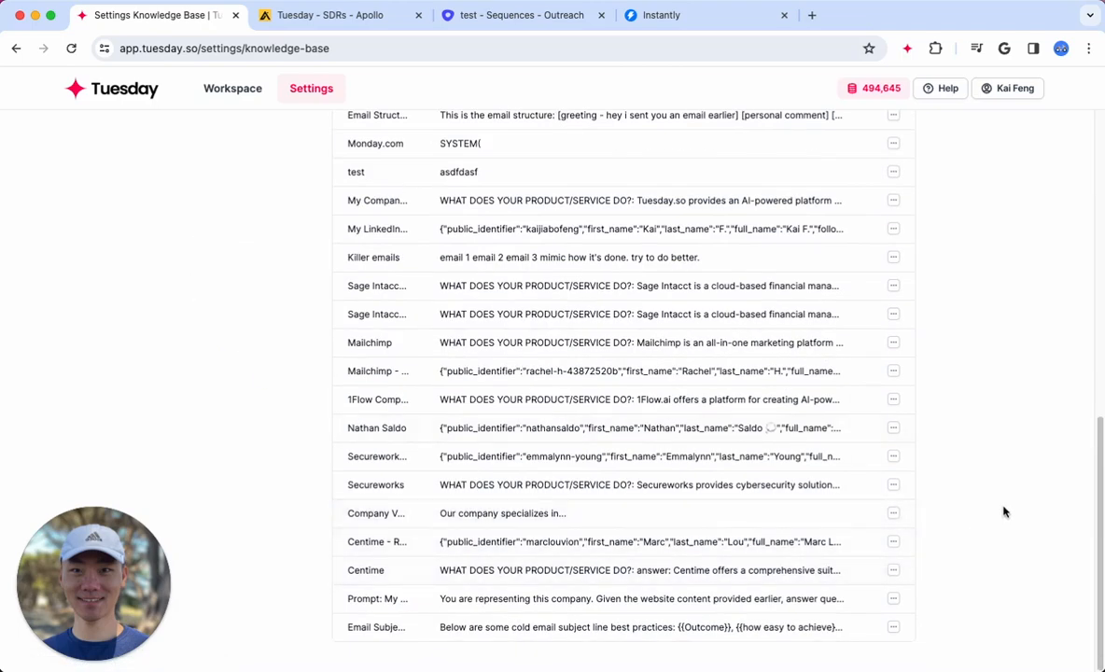
pyautogui.scroll(3, 992, 532)
pyautogui.scroll(-3, 989, 532)
pyautogui.scroll(1, 299, 560)
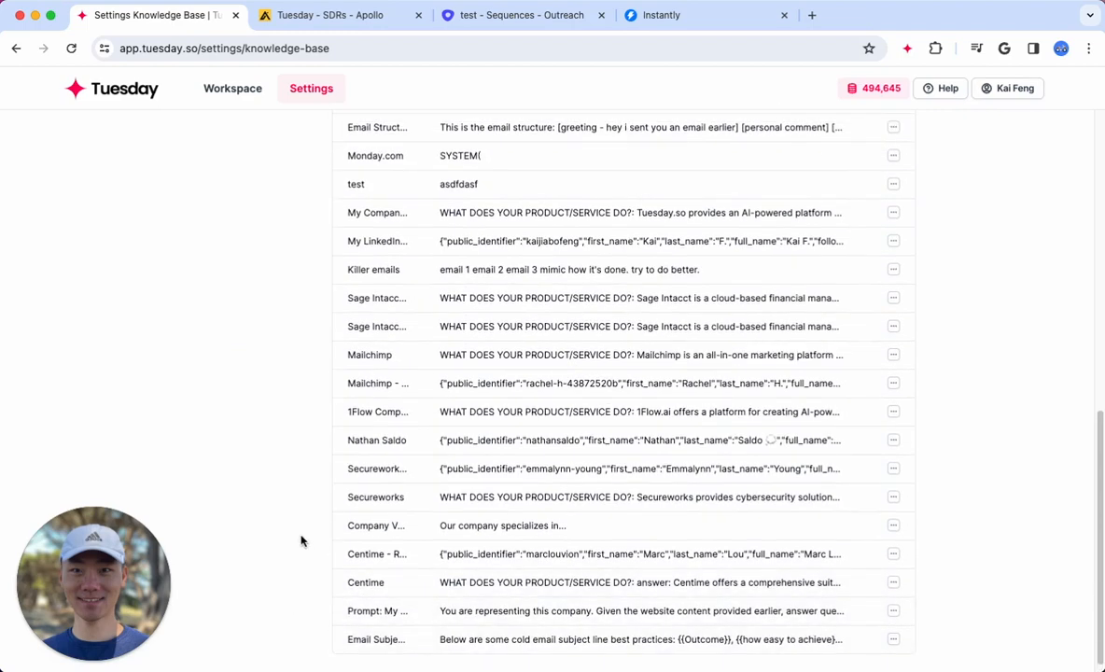
pyautogui.scroll(10, 301, 537)
pyautogui.scroll(-10, 301, 490)
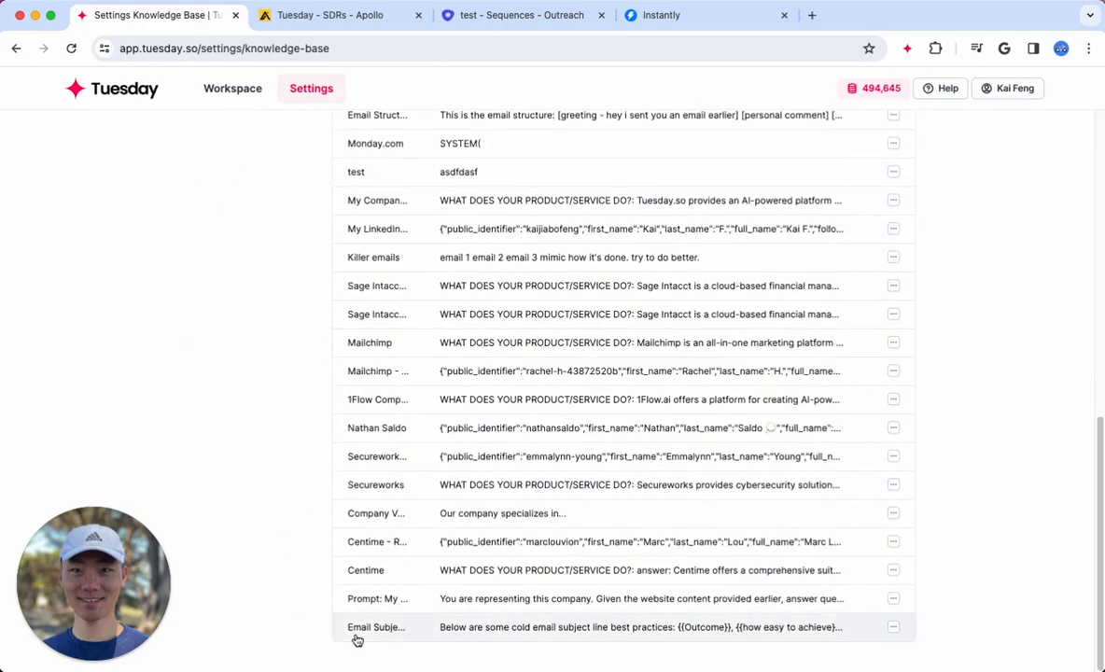
# Search the Knowledge Base page for "email stru" and open the My Email Structure entry
pyautogui.press('super+f')
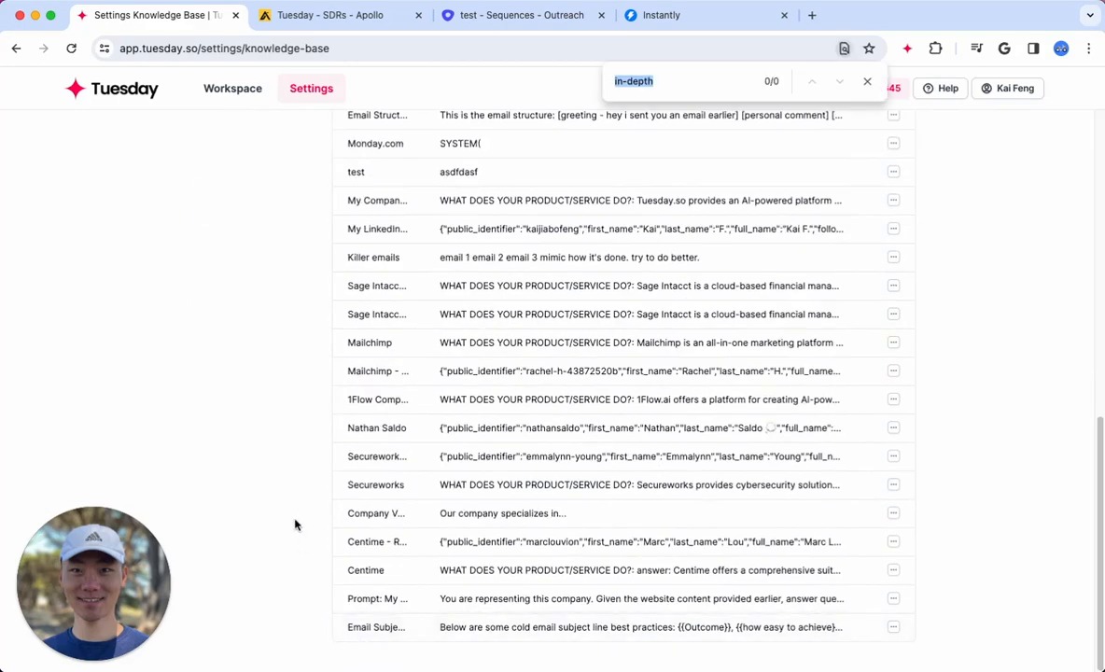
pyautogui.write('email stru')
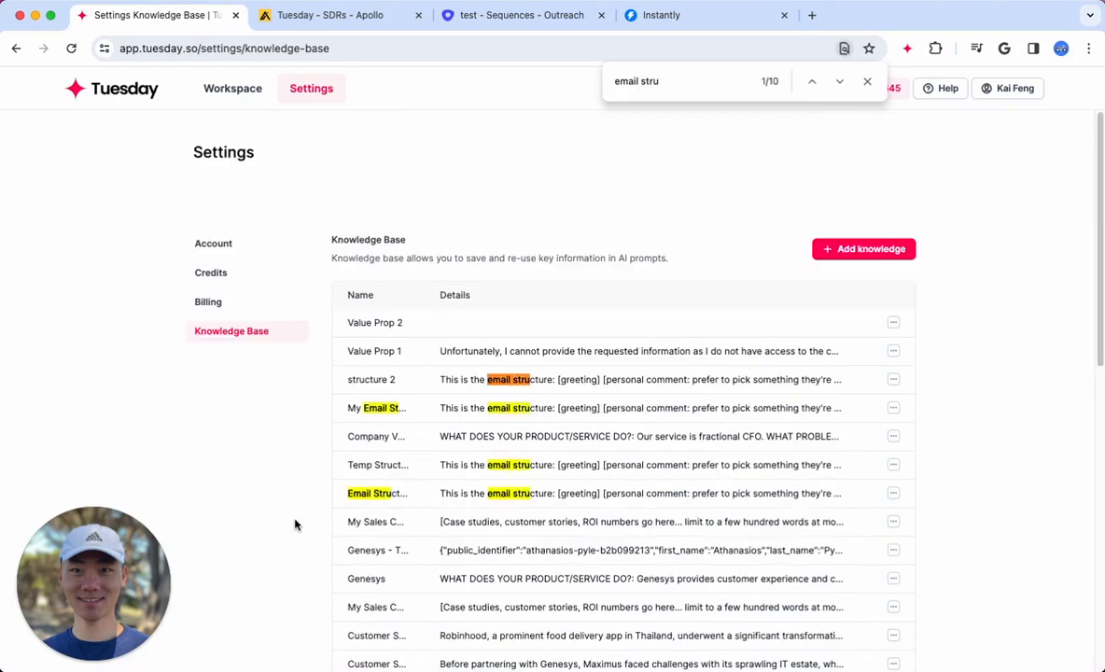
pyautogui.click(381, 495)
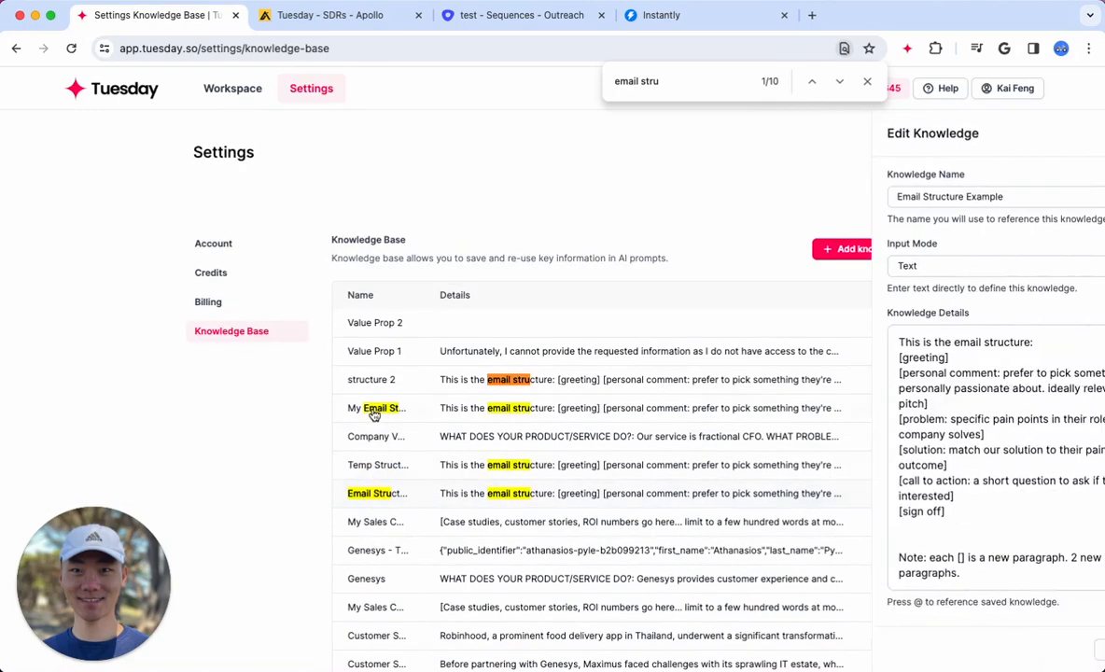
pyautogui.click(374, 408)
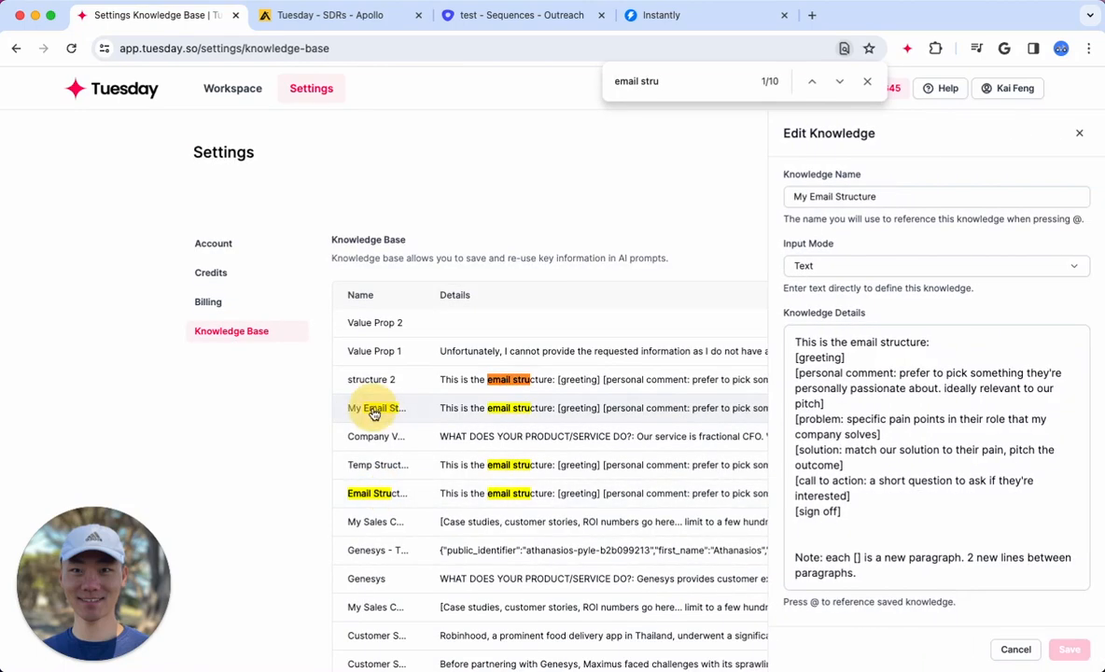
# Review the My Email Structure entry from greeting to sign off, and close both the entry and the page search
pyautogui.click(980, 399)
pyautogui.moveTo(918, 516); pyautogui.dragTo(761, 331)
pyautogui.click(949, 464)
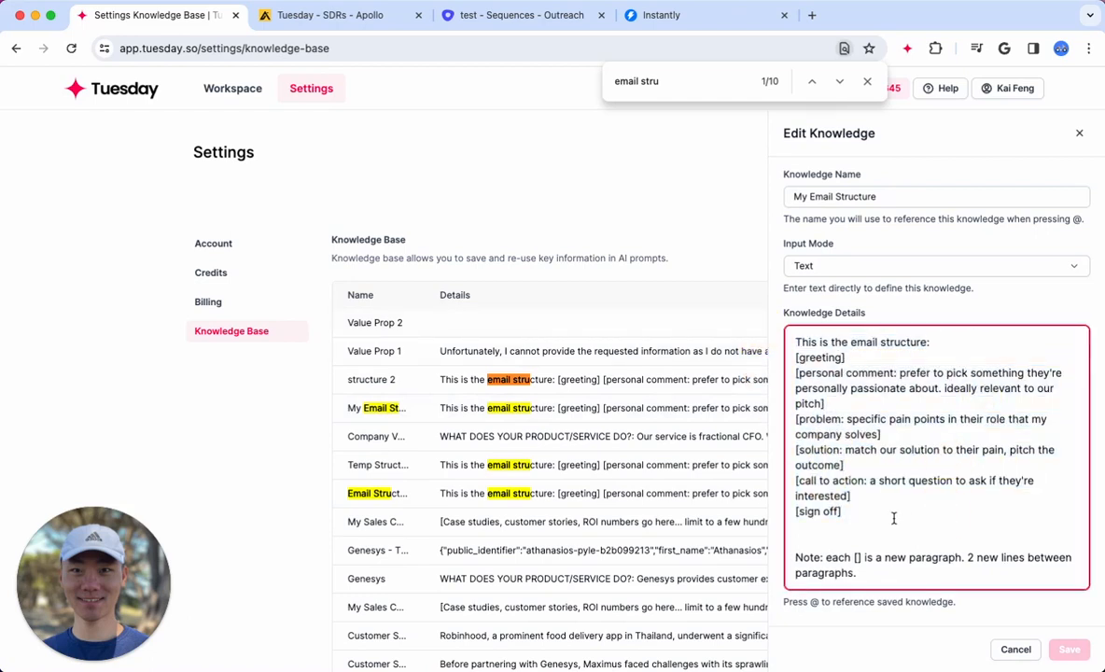
pyautogui.moveTo(883, 519); pyautogui.dragTo(797, 357)
pyautogui.click(913, 457)
pyautogui.moveTo(878, 513); pyautogui.dragTo(692, 338)
pyautogui.click(913, 483)
pyautogui.click(1079, 133)
pyautogui.click(868, 82)
# Reopen the most recent Personalized Sales Emails worksheet from the workspace and add two empty rows below row 7
pyautogui.click(232, 89)
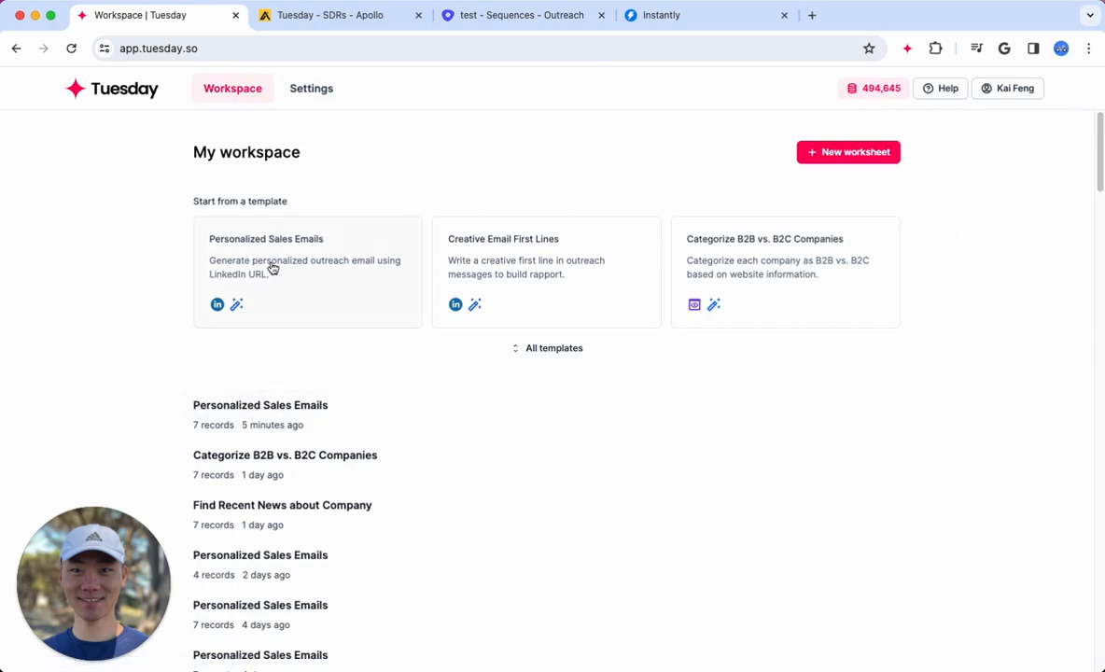
pyautogui.click(222, 406)
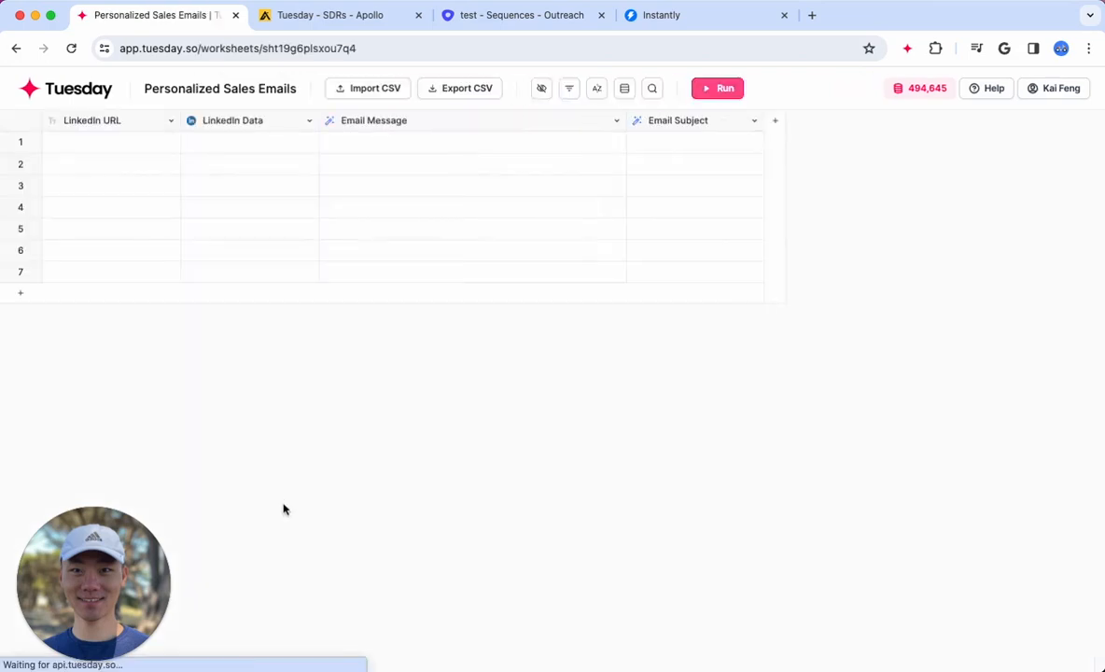
pyautogui.click(82, 269)
pyautogui.click(57, 294)
pyautogui.click(48, 314)
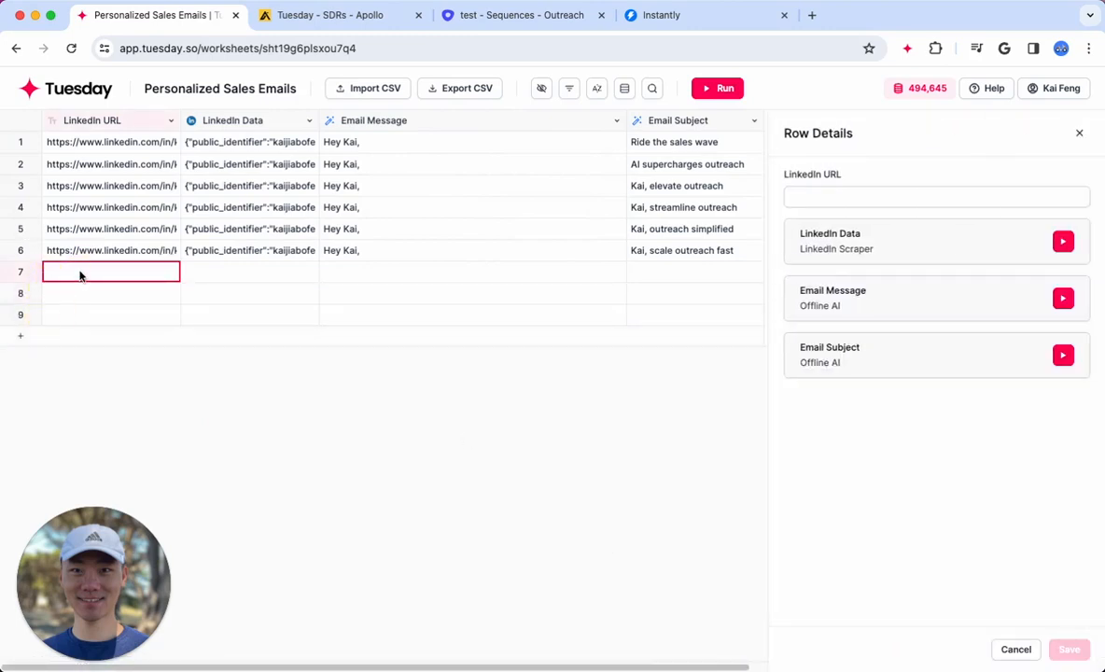
pyautogui.click(1079, 134)
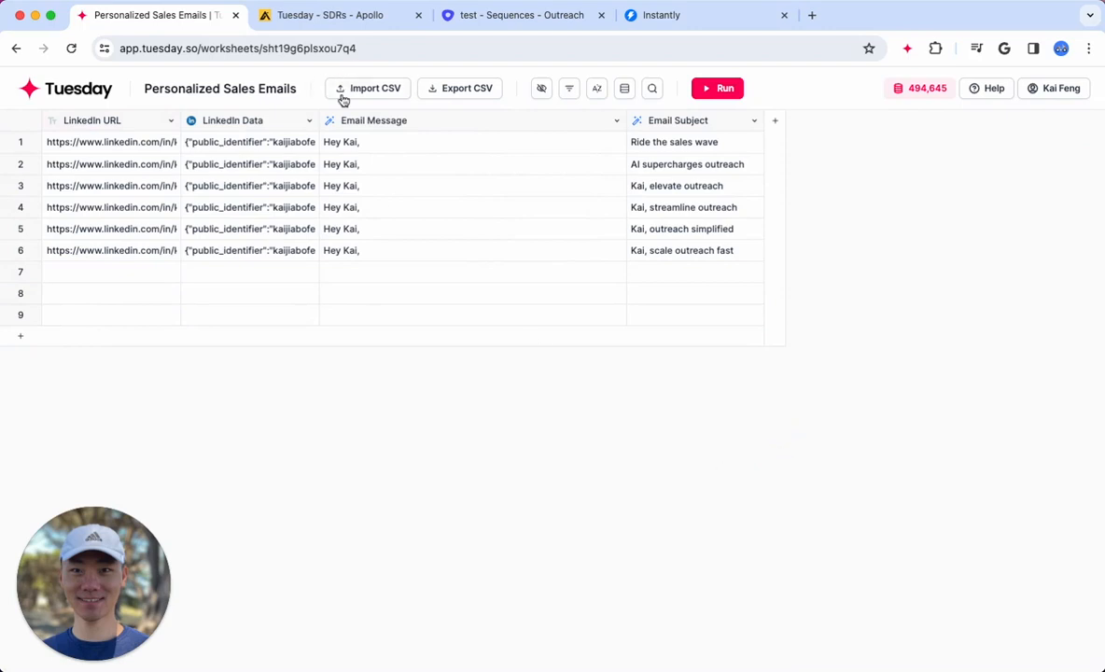
# Examine the LinkedIn URL cells in rows 1 to 6 and the blank row 7, and close the row details
pyautogui.click(373, 89)
pyautogui.moveTo(123, 145); pyautogui.dragTo(128, 250)
pyautogui.click(123, 274)
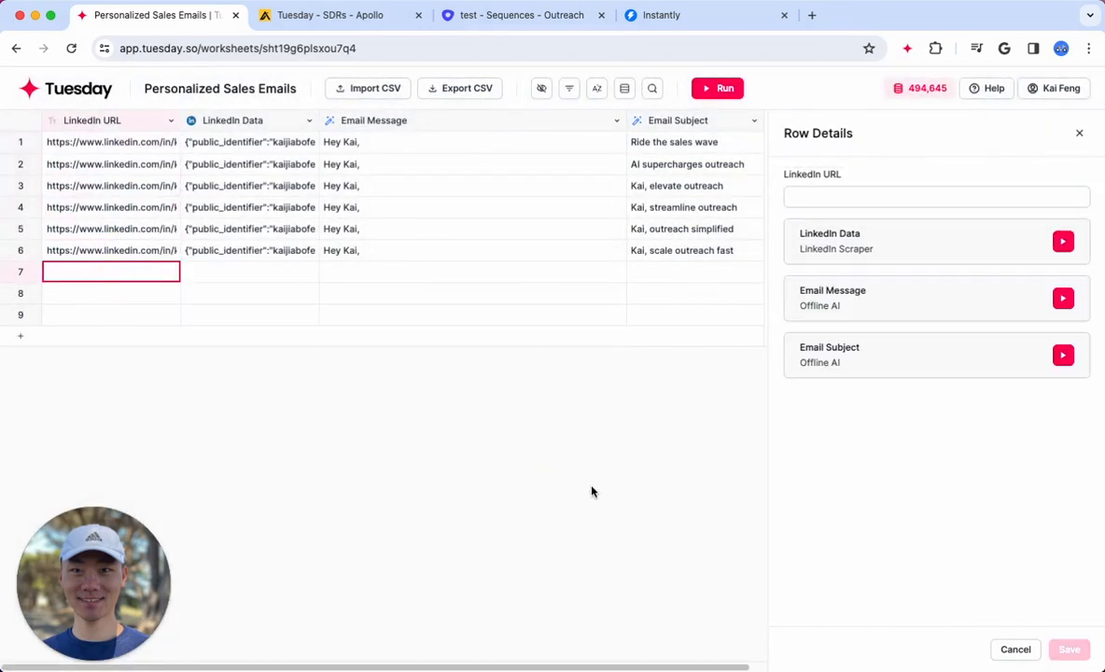
pyautogui.moveTo(124, 140); pyautogui.dragTo(135, 250)
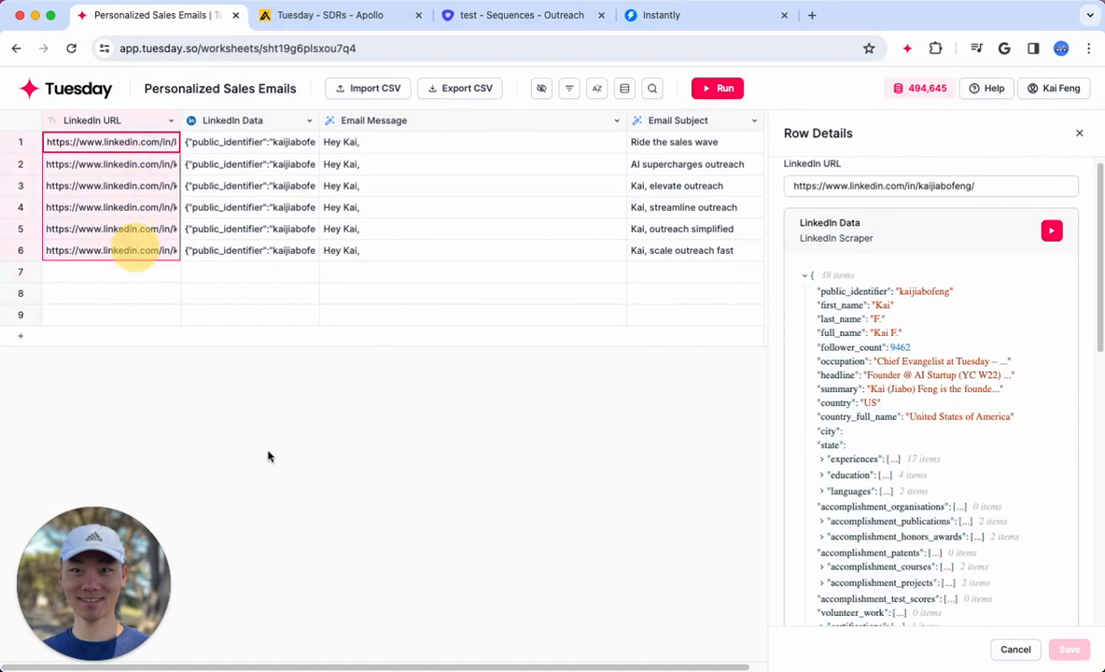
pyautogui.click(67, 271)
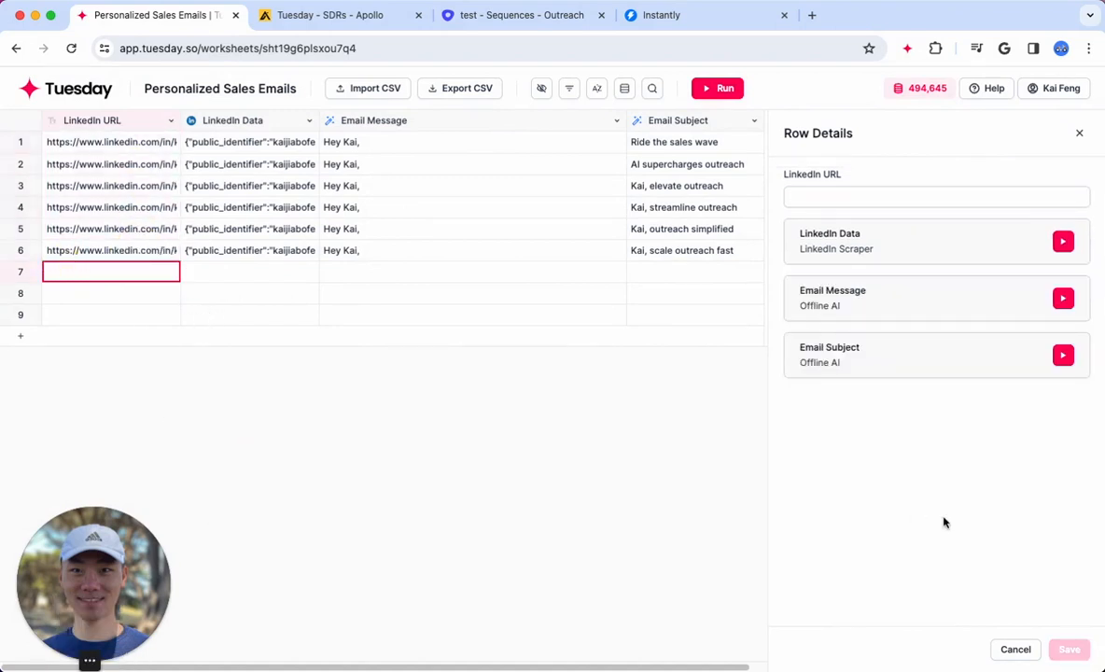
pyautogui.moveTo(136, 140); pyautogui.dragTo(141, 244)
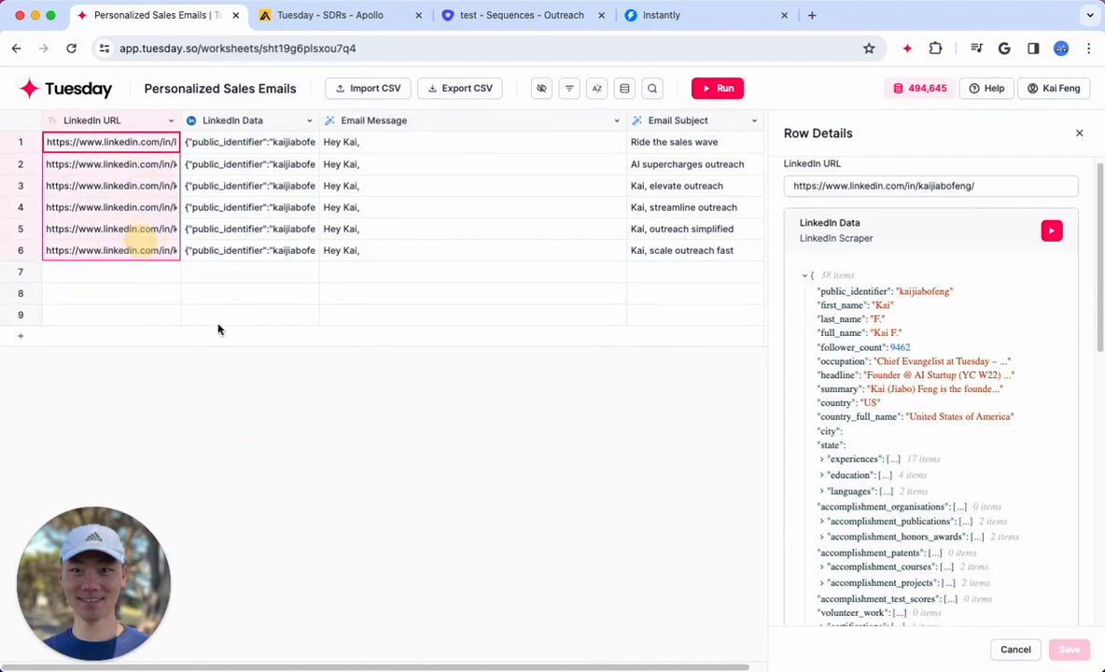
pyautogui.click(1079, 132)
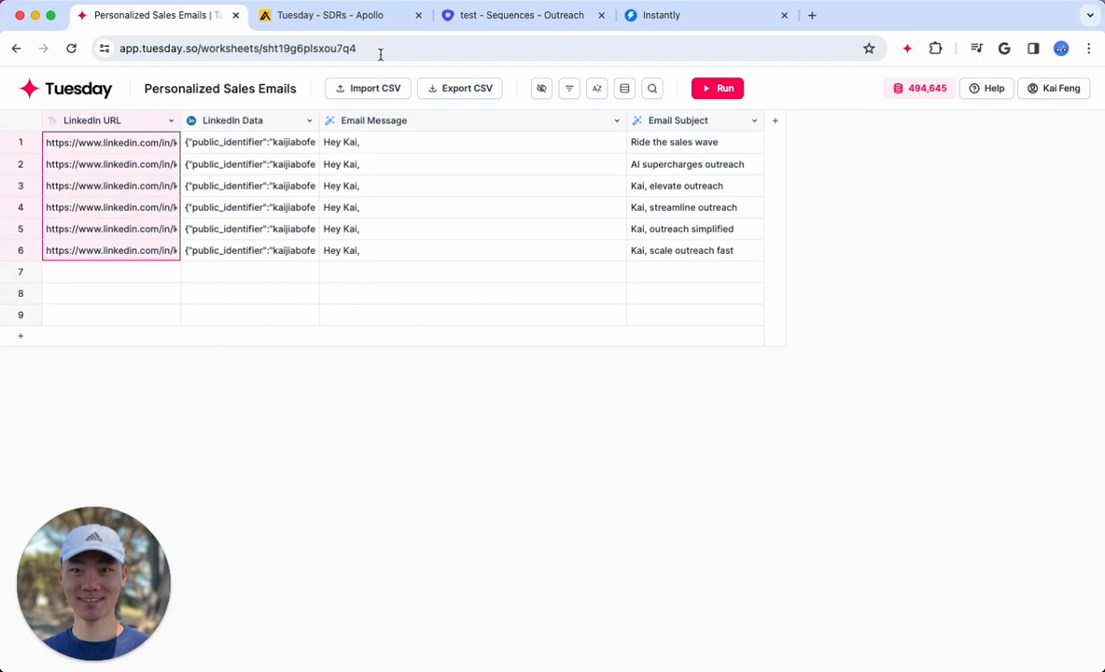
# Look over the Instantly leads and the Apollo email template with its contact preview, and return to the Tuesday worksheet
pyautogui.click(518, 16)
pyautogui.click(659, 31)
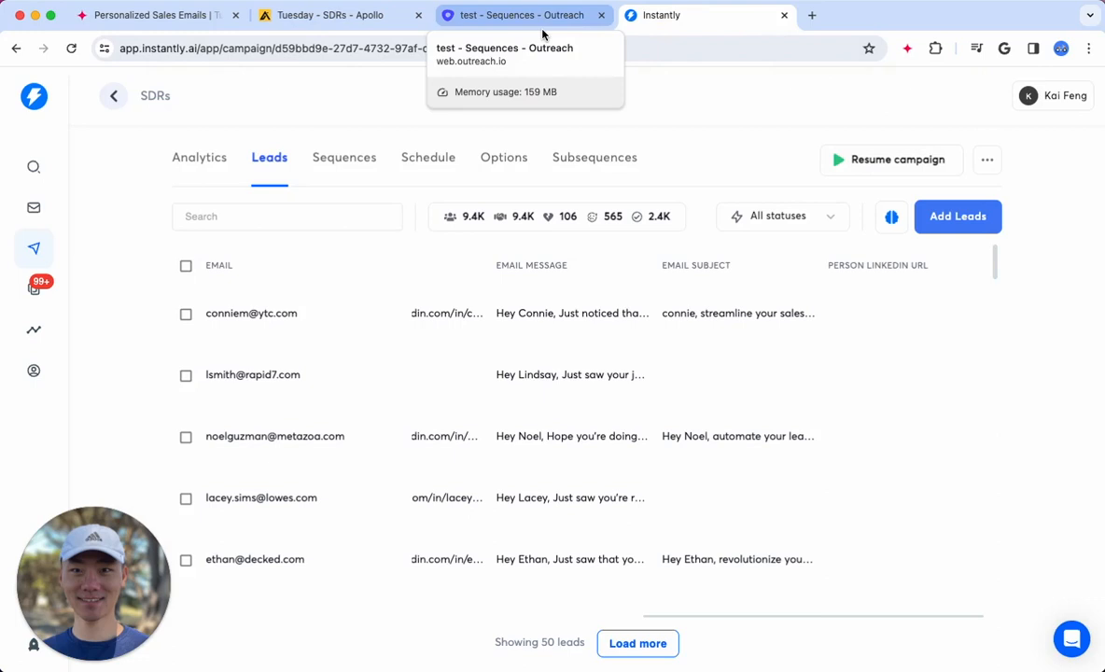
pyautogui.click(311, 19)
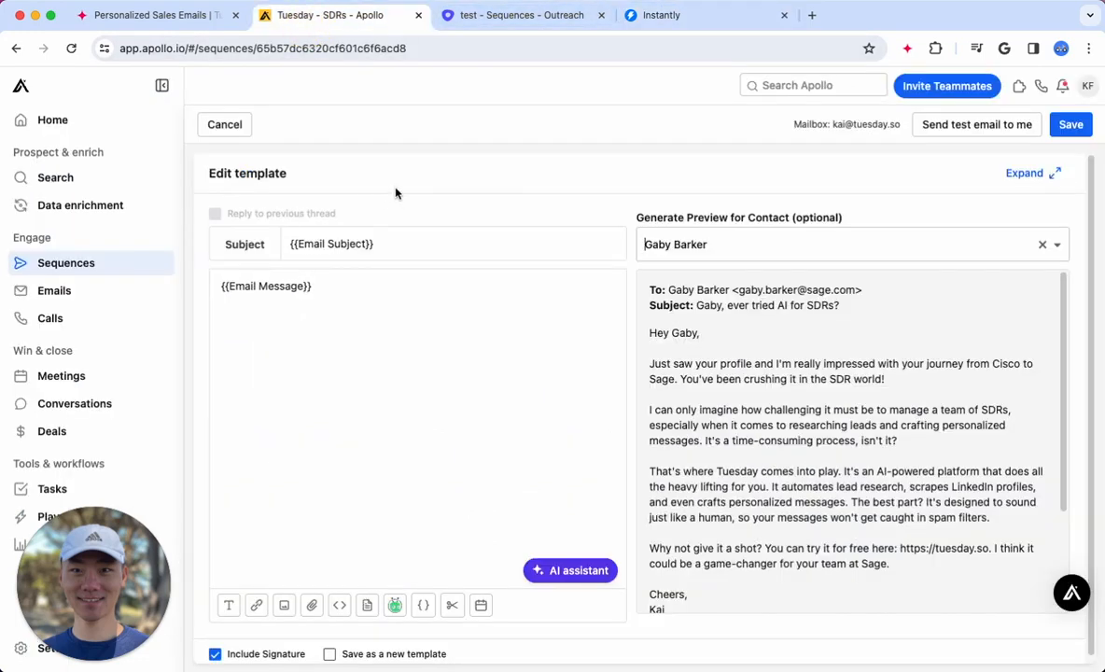
pyautogui.click(149, 16)
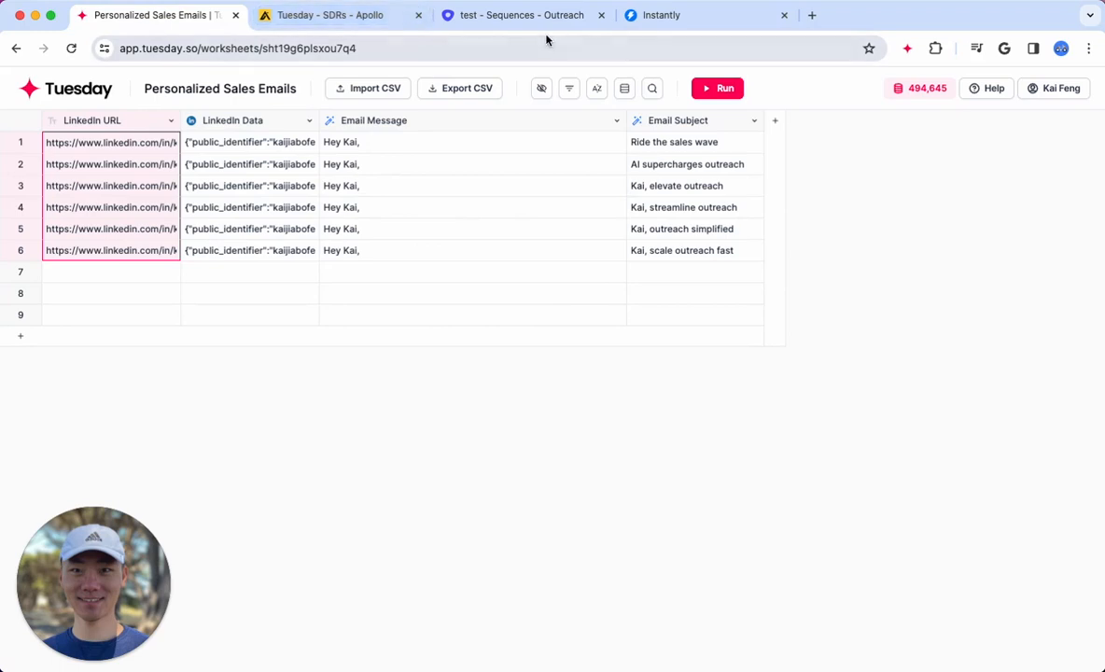
# Switch to the Instantly campaign's leads, read the first lead's full email message, and check the options for adding leads
pyautogui.click(665, 16)
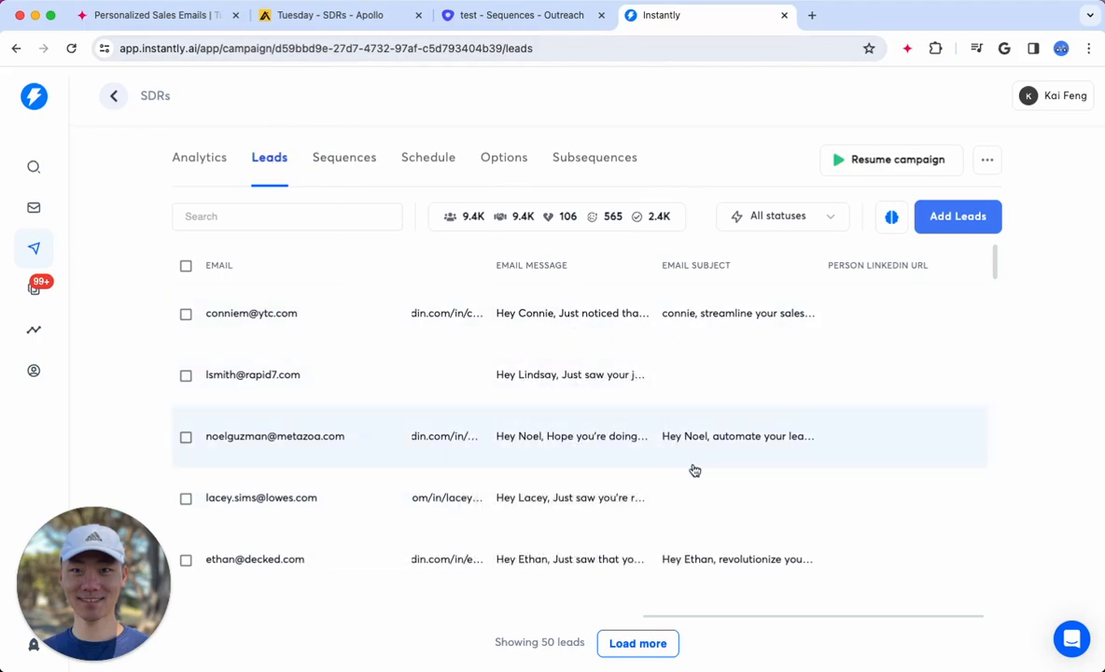
pyautogui.hscroll(-3, 694, 469)
pyautogui.hscroll(3, 694, 469)
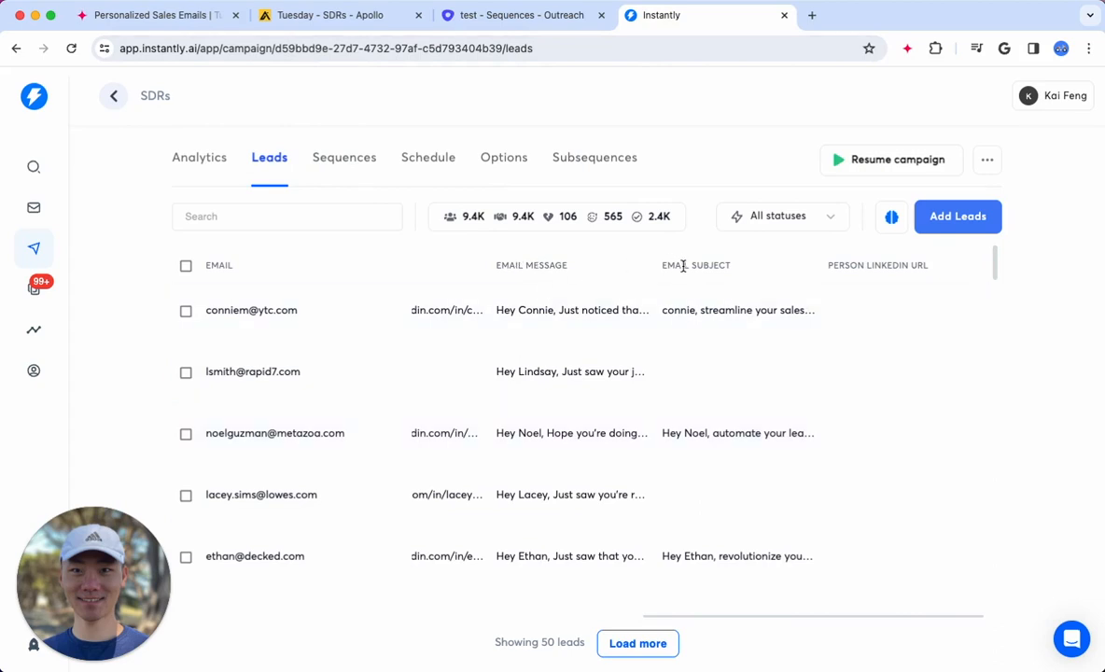
pyautogui.moveTo(599, 311)
pyautogui.scroll(-5, 595, 443)
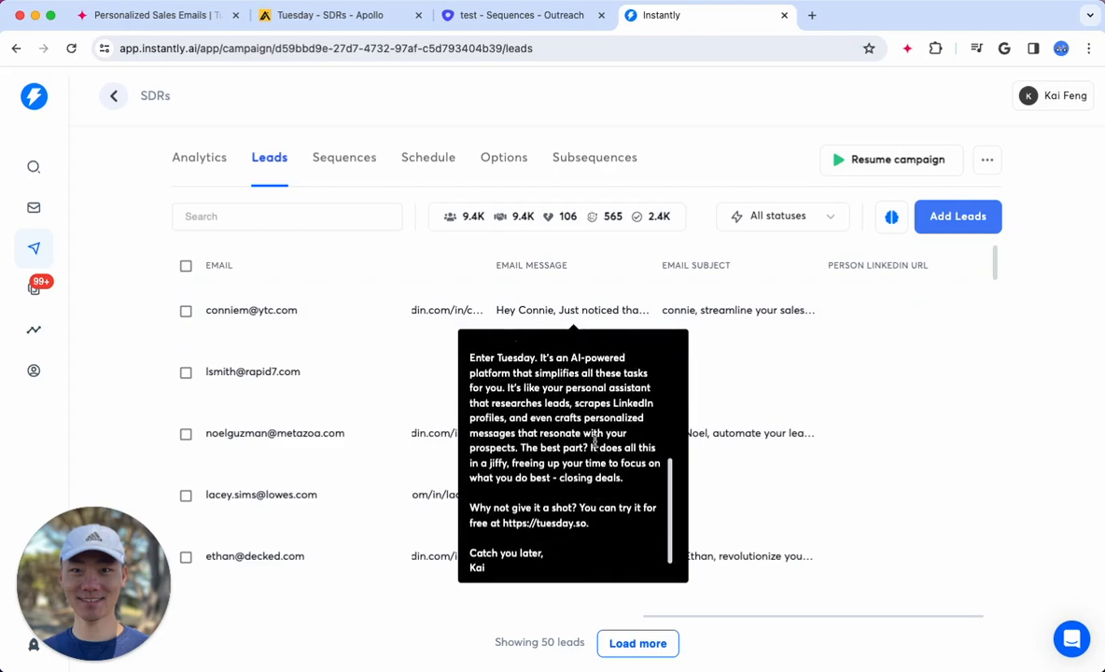
pyautogui.scroll(5, 594, 442)
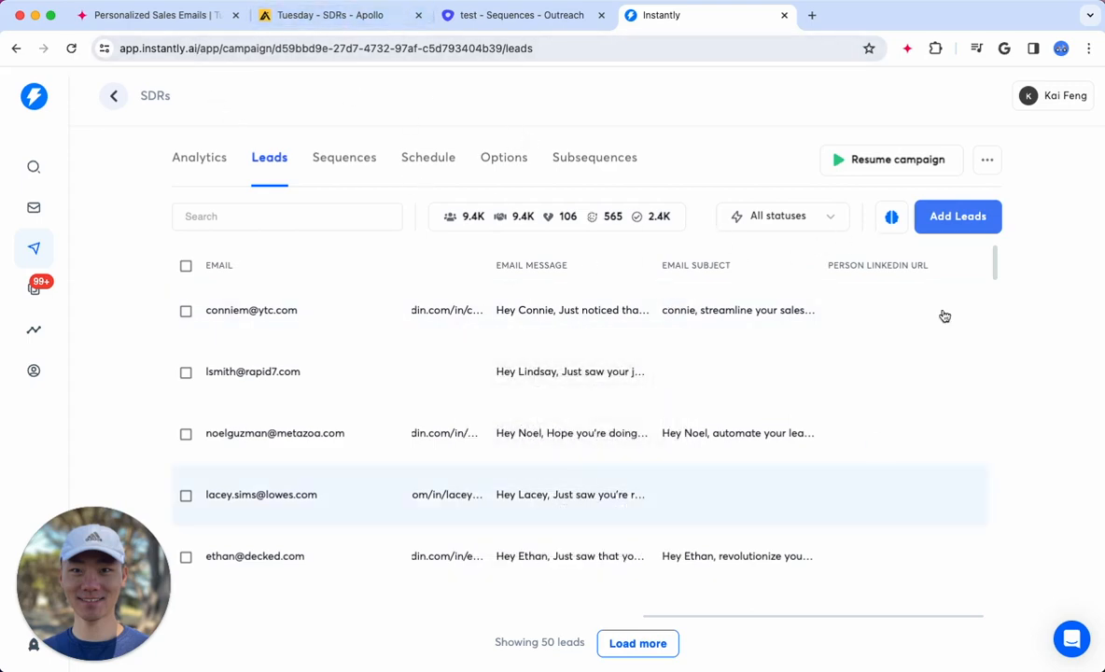
pyautogui.click(971, 216)
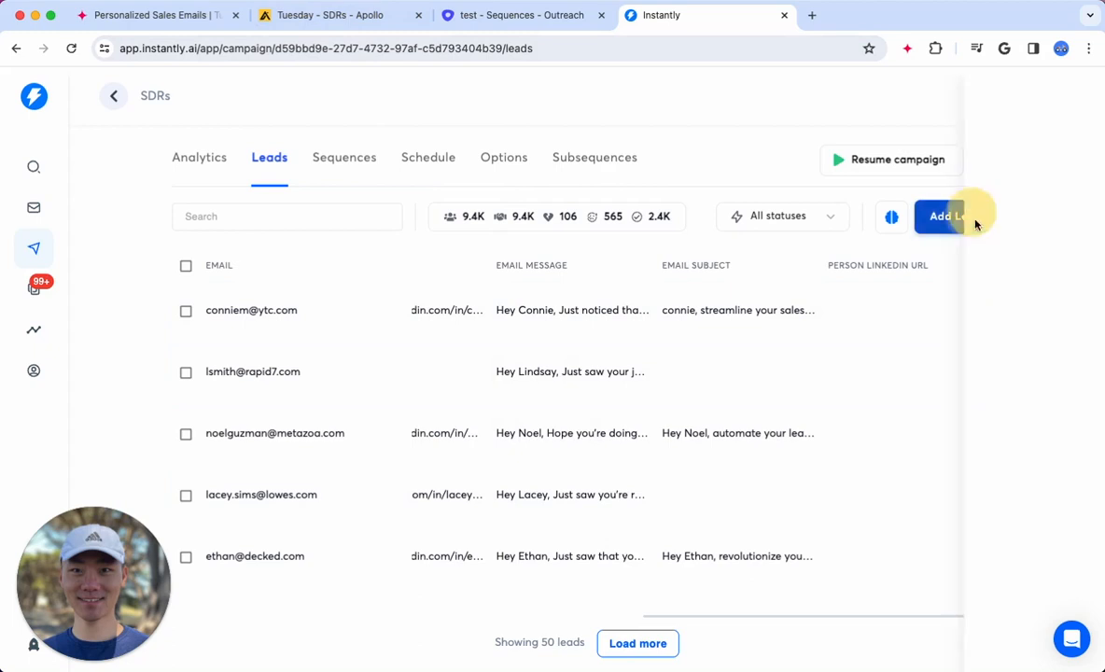
pyautogui.click(180, 150)
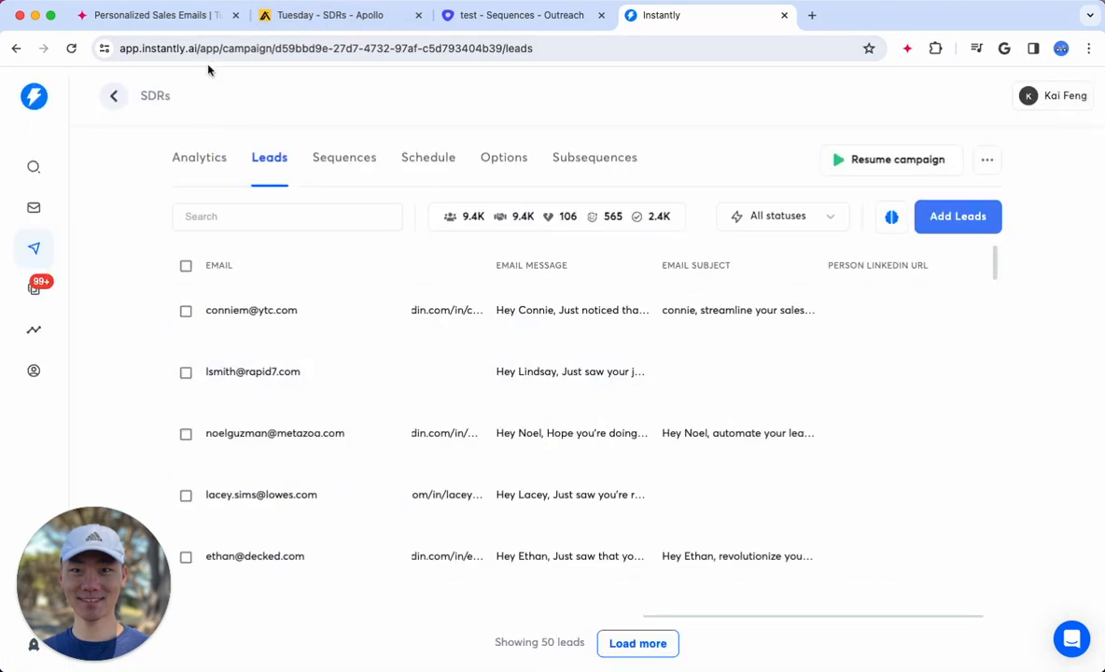
# Compare the Tuesday worksheet's Email Message and Email Subject columns with the columns of the same name in Instantly's leads
pyautogui.click(157, 15)
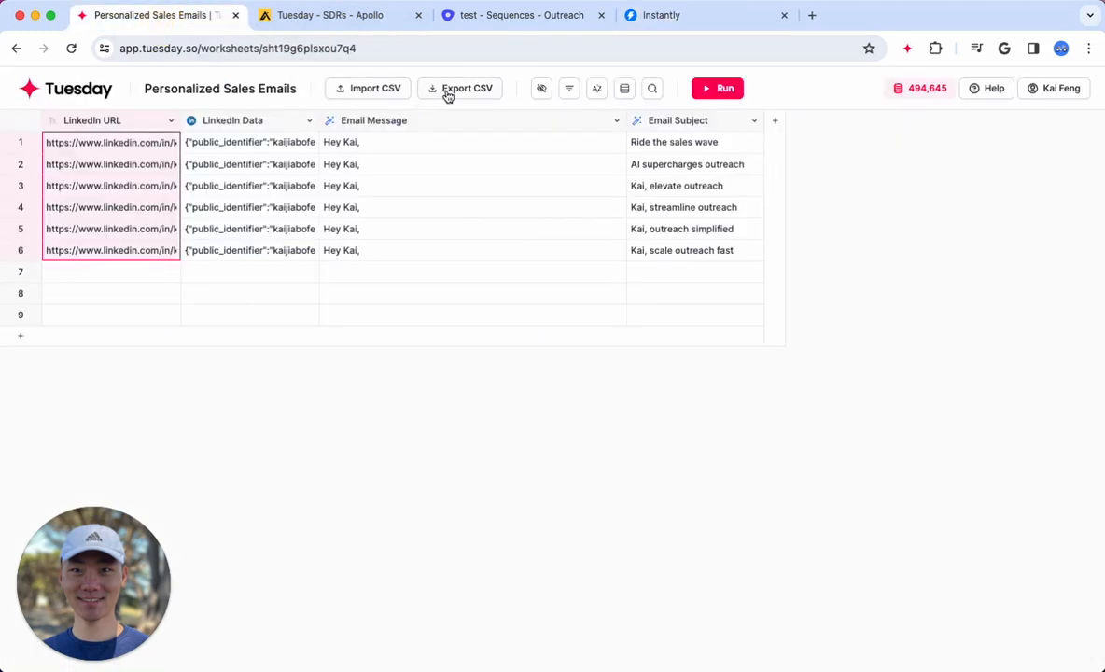
pyautogui.moveTo(373, 149); pyautogui.dragTo(395, 236)
pyautogui.click(706, 143)
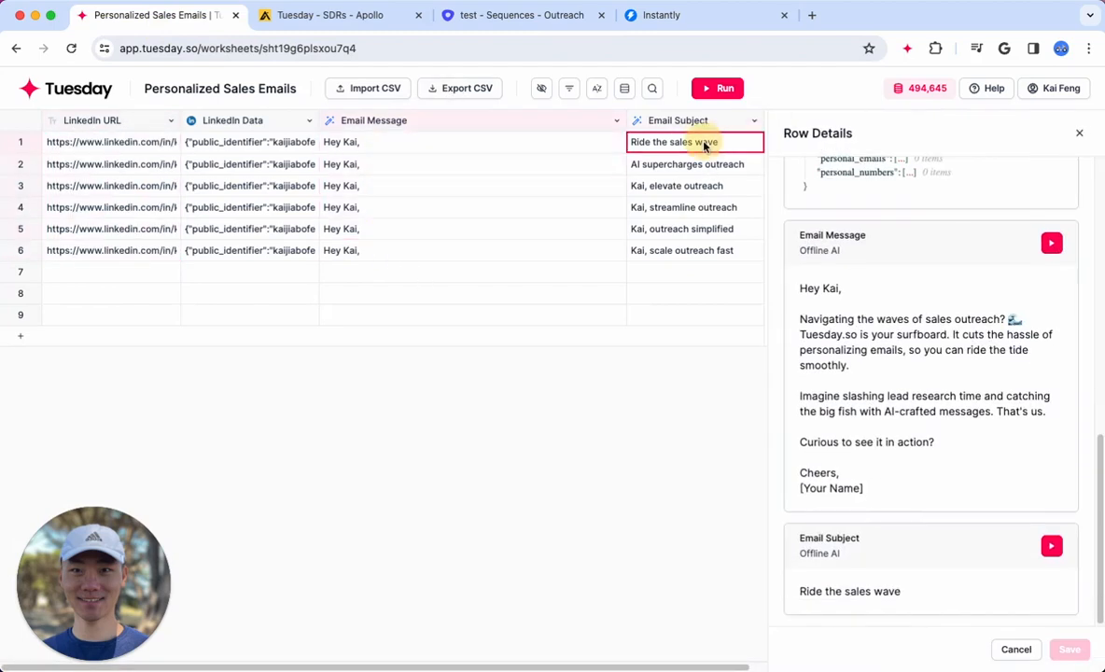
pyautogui.click(709, 17)
pyautogui.moveTo(558, 268); pyautogui.dragTo(471, 266)
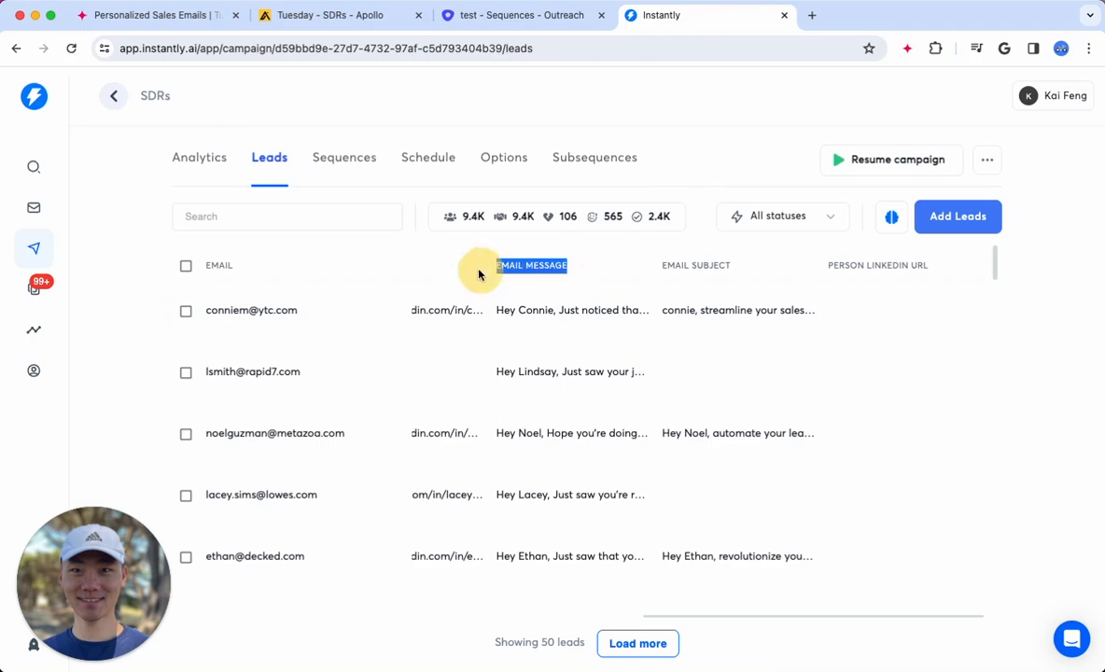
pyautogui.moveTo(725, 265); pyautogui.dragTo(655, 267)
# Open the Instantly campaign's sequences and check that Step 1 uses {{Email Subject}} as subject and {{Email Message}} as body
pyautogui.click(343, 159)
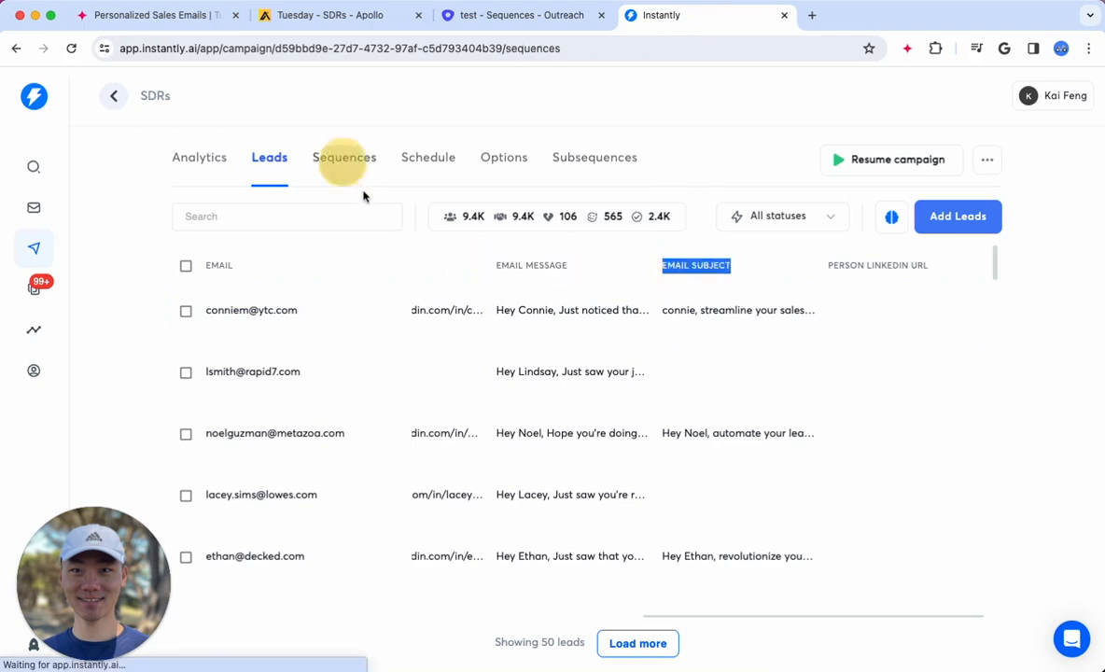
pyautogui.tripleClick(506, 239)
pyautogui.click(607, 305)
pyautogui.moveTo(578, 303); pyautogui.dragTo(468, 301)
pyautogui.click(592, 346)
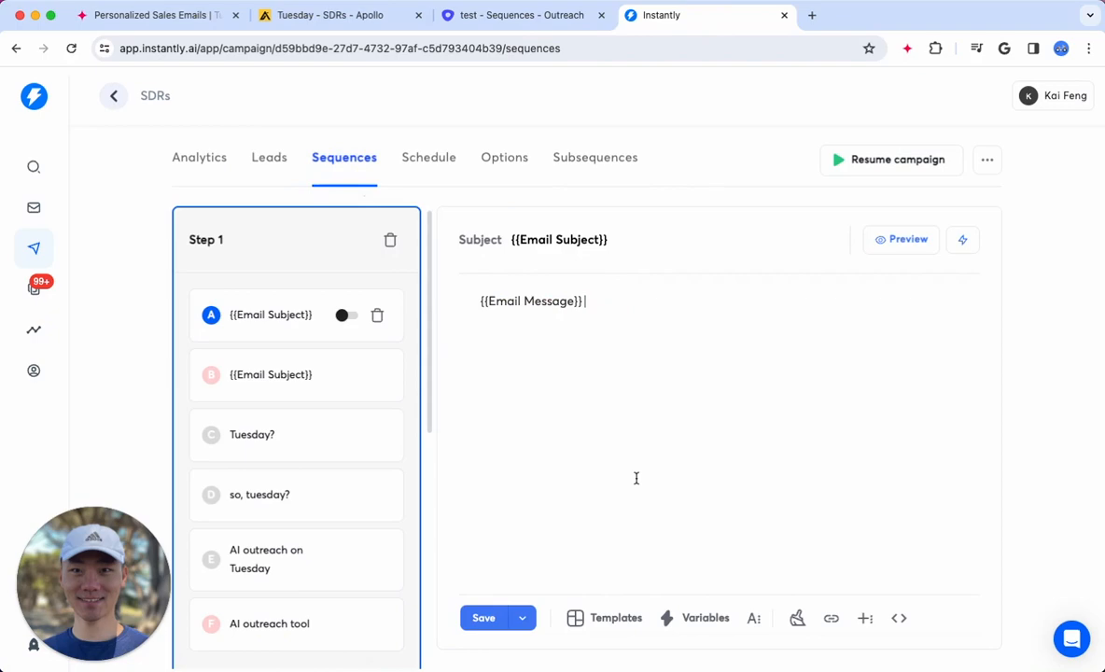
# Preview Step 1's email in the Instantly sequence, read through the filled-in message, and close the preview
pyautogui.click(910, 239)
pyautogui.scroll(-4, 650, 401)
pyautogui.scroll(3, 545, 413)
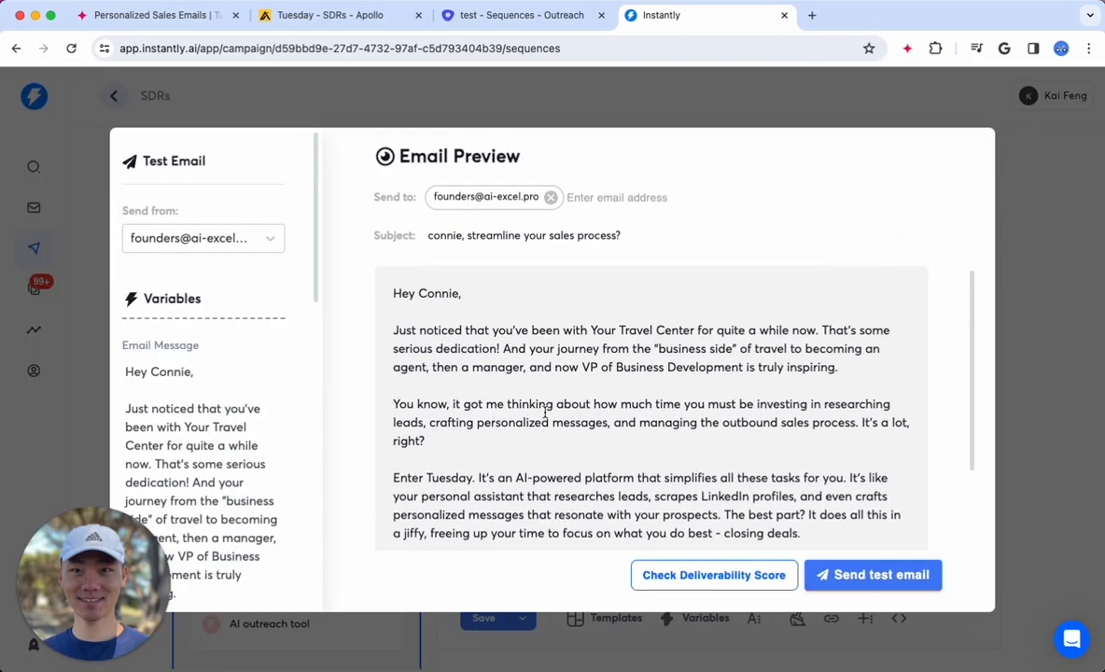
pyautogui.click(598, 114)
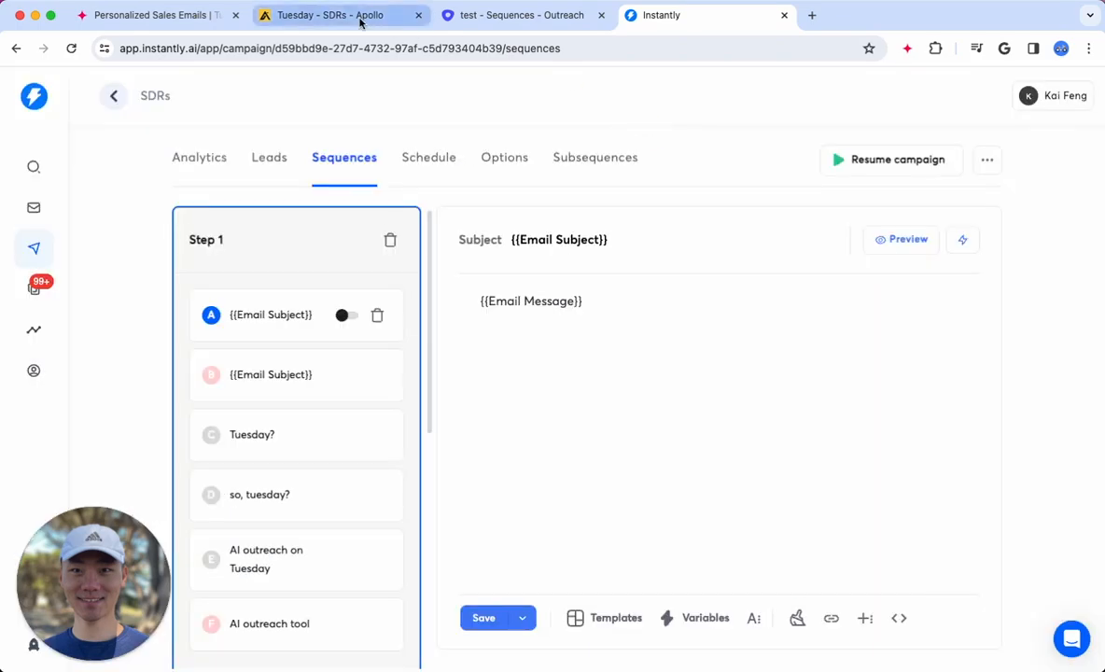
# Switch to the Apollo template and compare its {{Email Subject}} and {{Email Message}} variables with the email generated in the contact preview
pyautogui.click(360, 18)
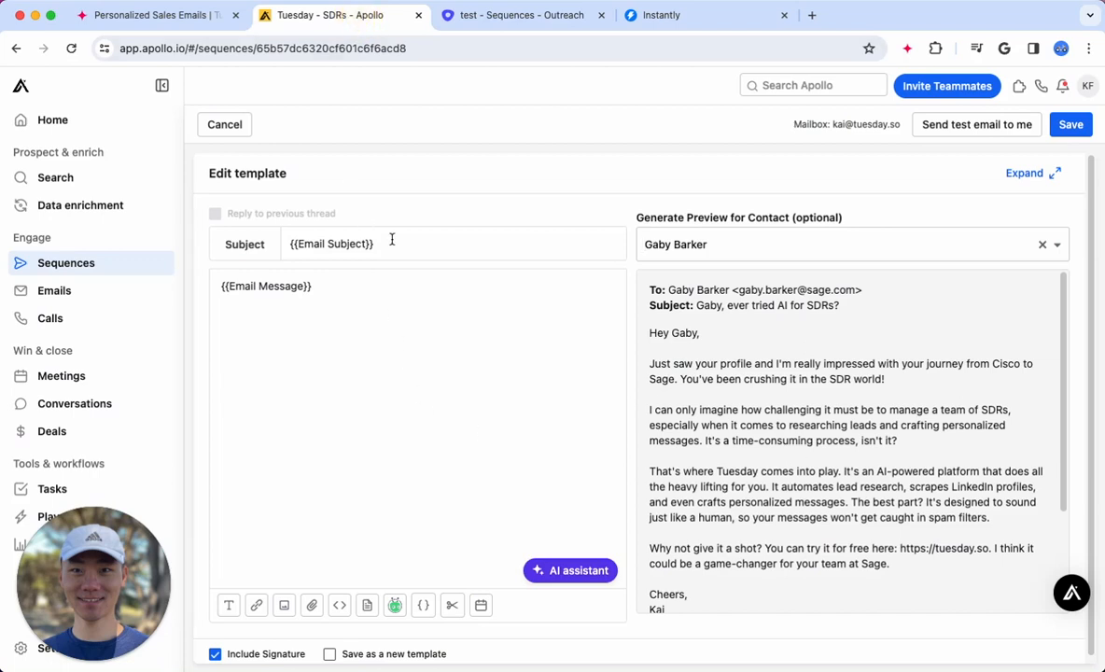
pyautogui.moveTo(409, 244); pyautogui.dragTo(246, 244)
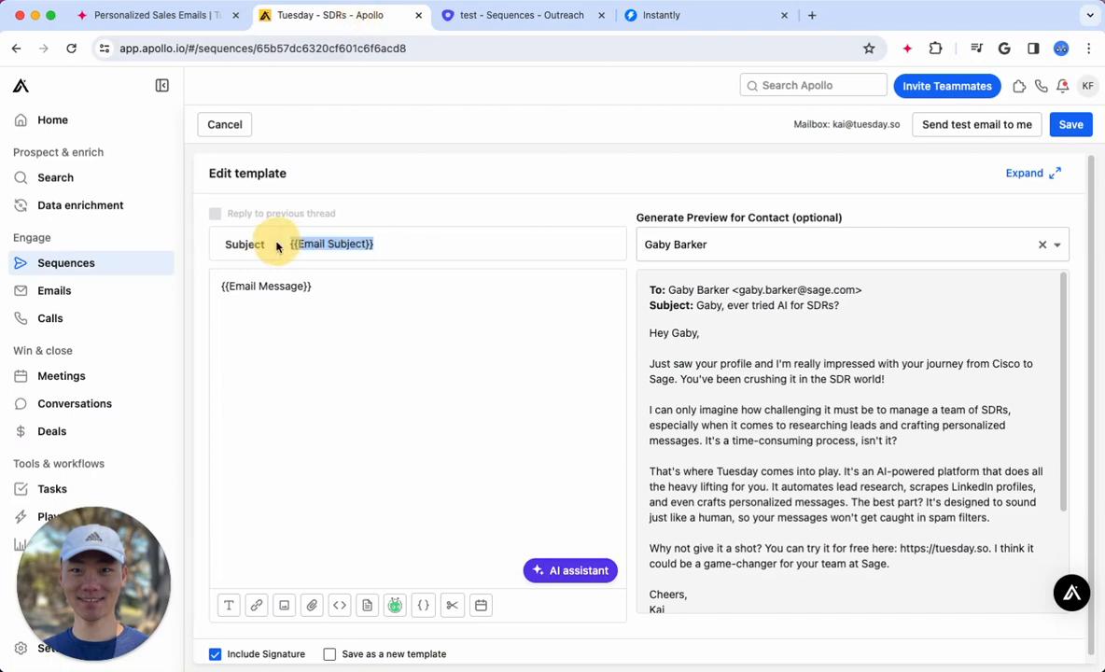
pyautogui.moveTo(342, 285); pyautogui.dragTo(186, 283)
pyautogui.click(380, 328)
pyautogui.click(787, 343)
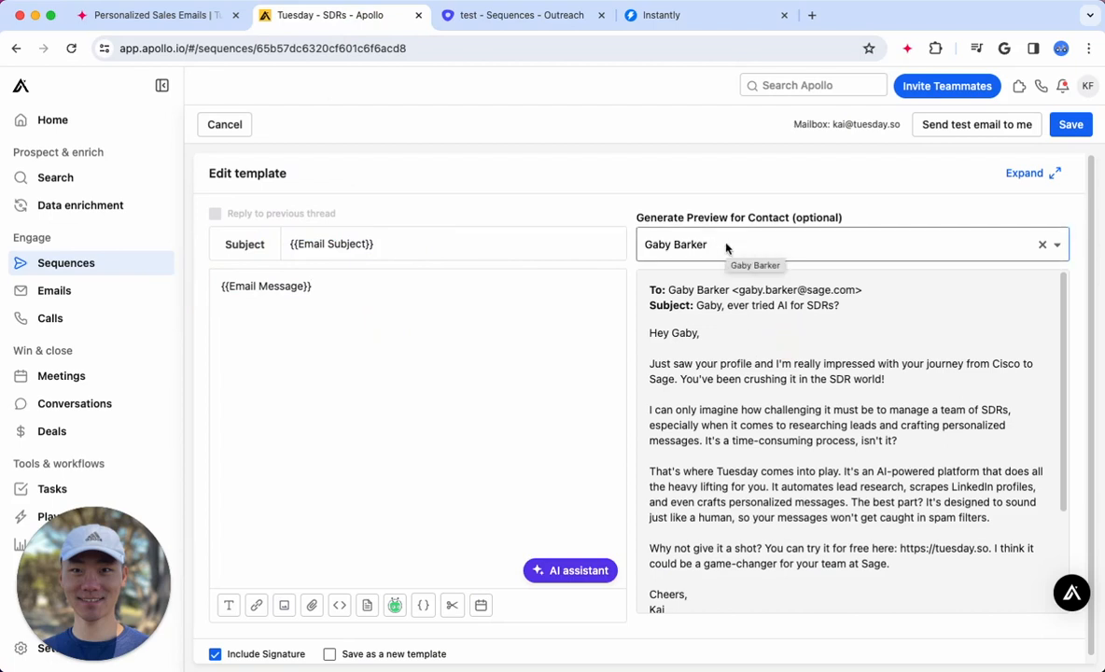
pyautogui.scroll(-1, 761, 516)
pyautogui.moveTo(683, 563); pyautogui.dragTo(637, 279)
pyautogui.click(797, 425)
pyautogui.scroll(1, 803, 458)
pyautogui.scroll(1, 803, 458)
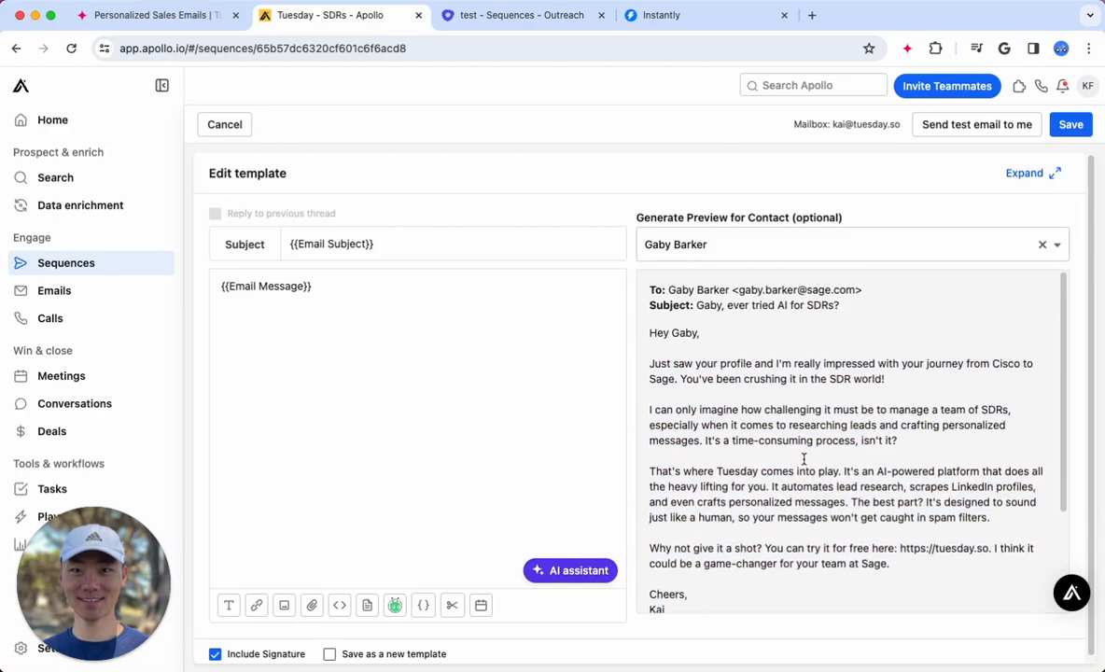
# Glance at the Outreach and Apollo email templates, return to the Personalized Sales Emails worksheet in Tuesday, and close its row details
pyautogui.click(476, 19)
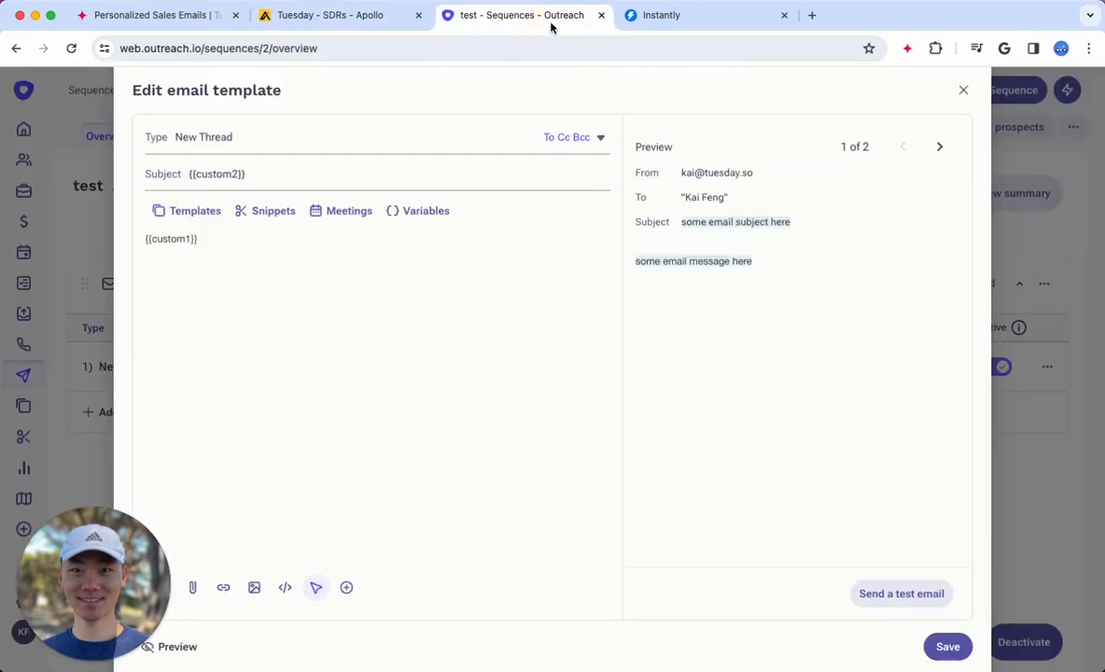
pyautogui.click(328, 28)
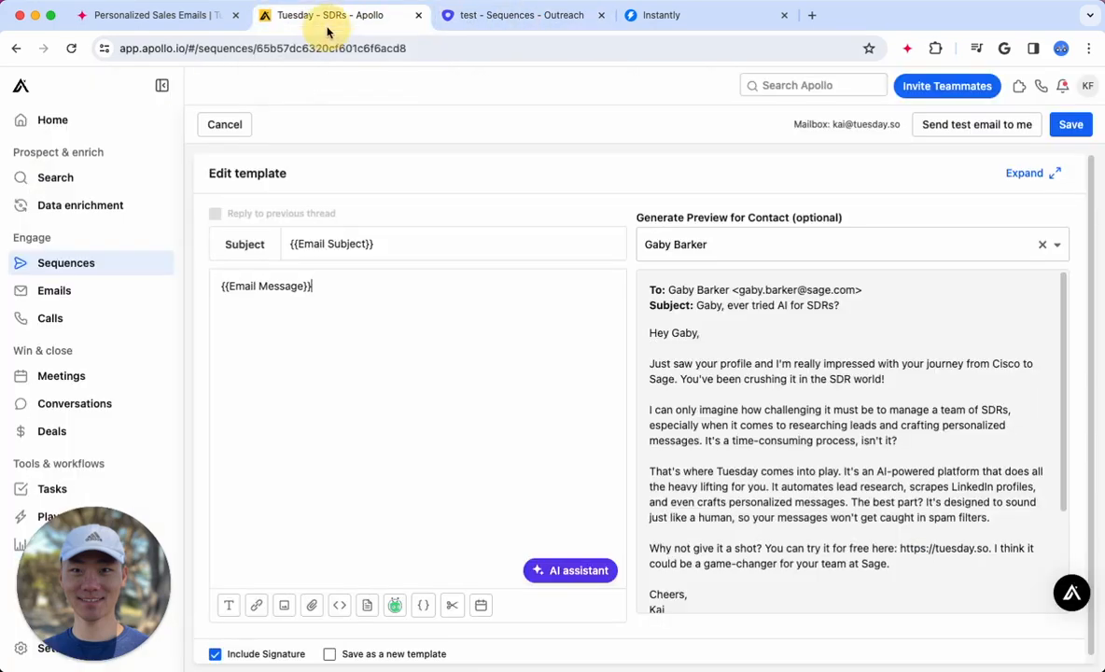
pyautogui.click(191, 27)
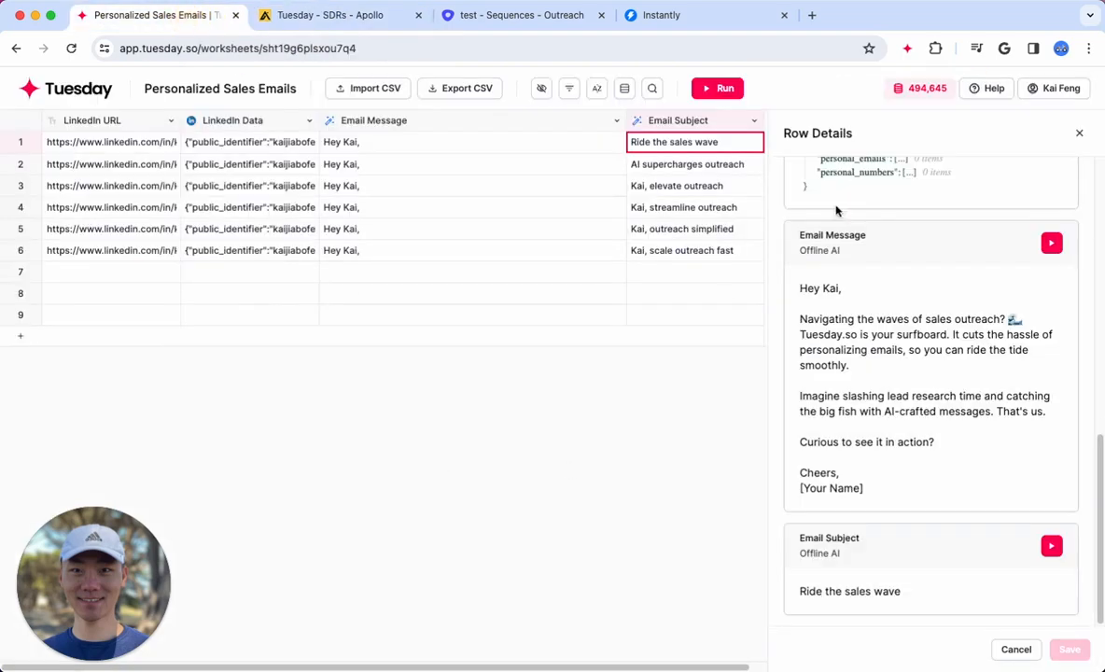
pyautogui.click(1079, 133)
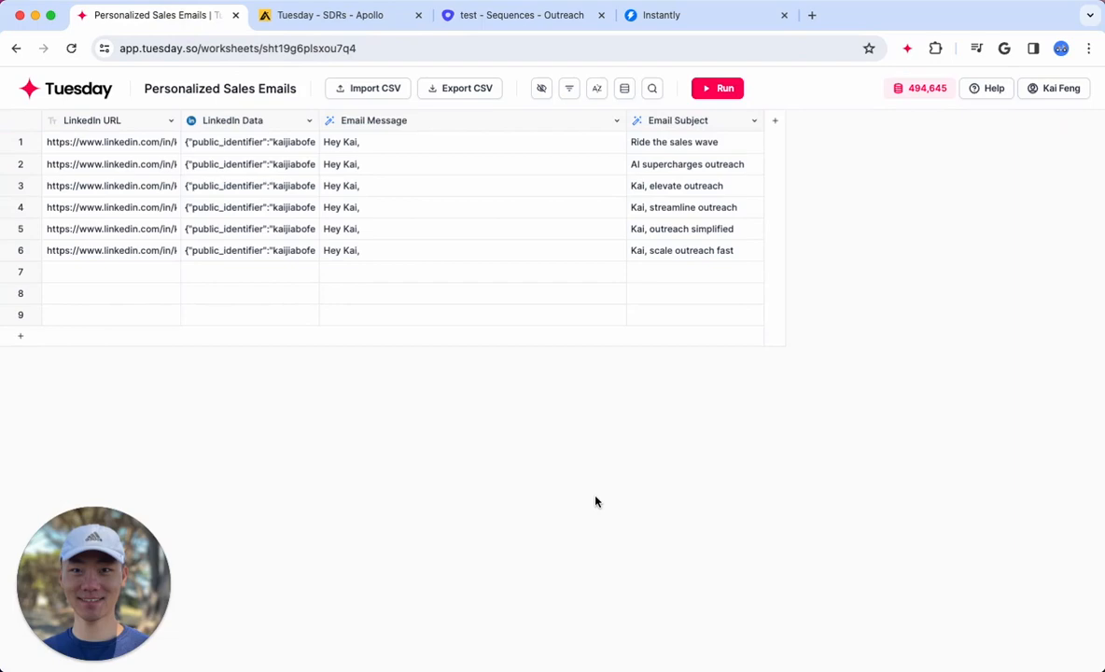
# Return to the Tuesday workspace, browse all templates, and create a worksheet from the Find Recent News about Company template
pyautogui.click(80, 97)
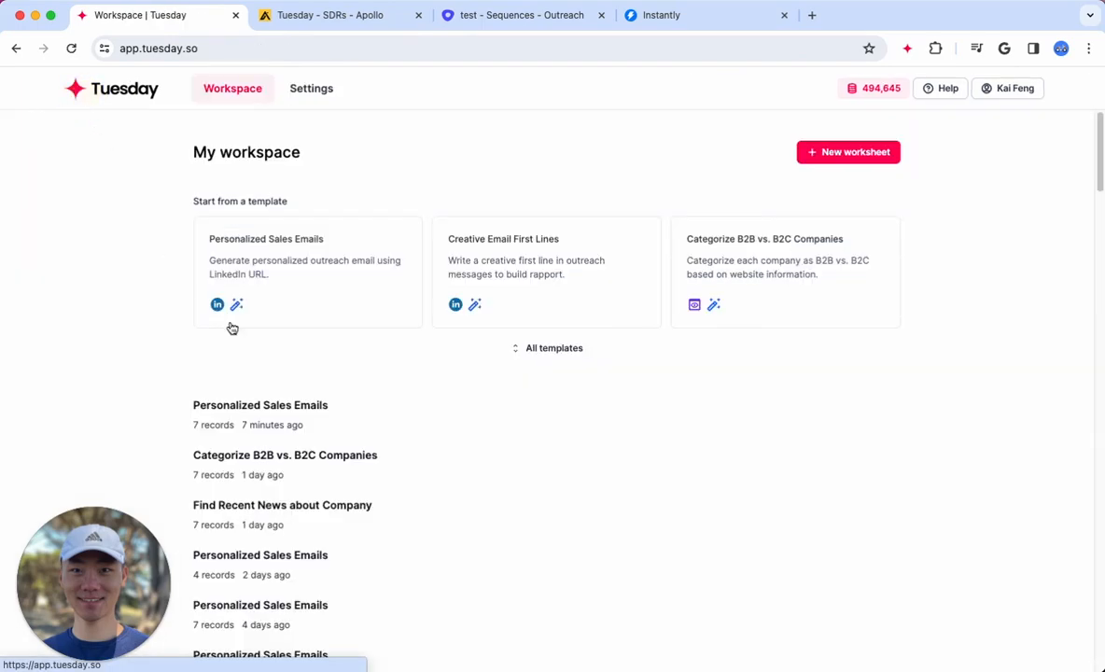
pyautogui.click(596, 350)
pyautogui.scroll(-5, 616, 501)
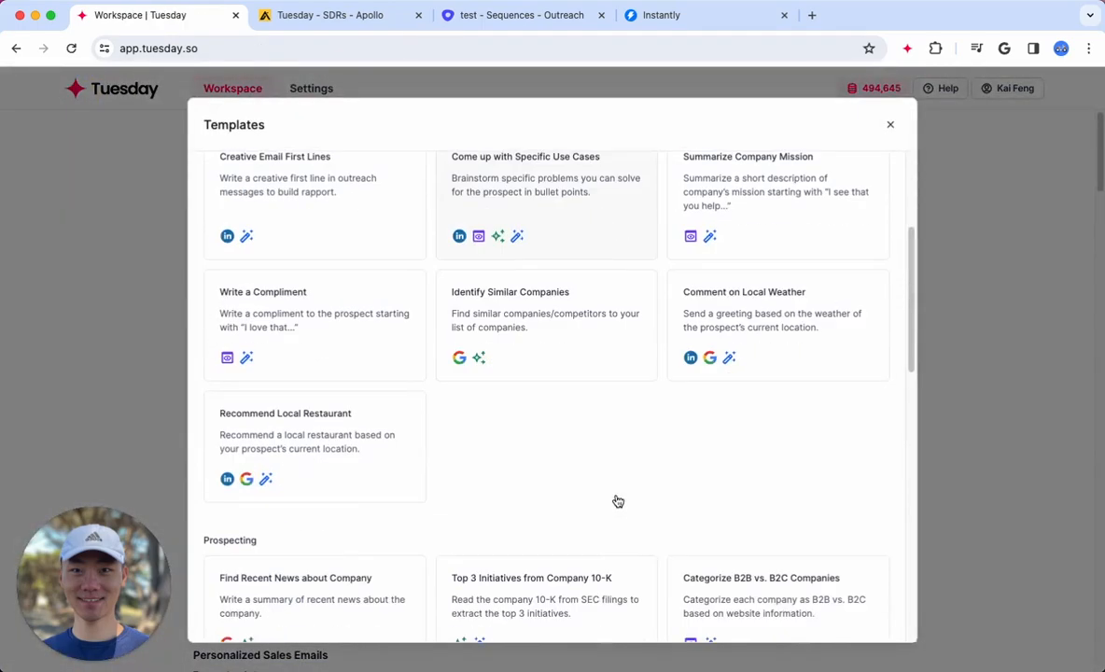
pyautogui.scroll(-3, 616, 501)
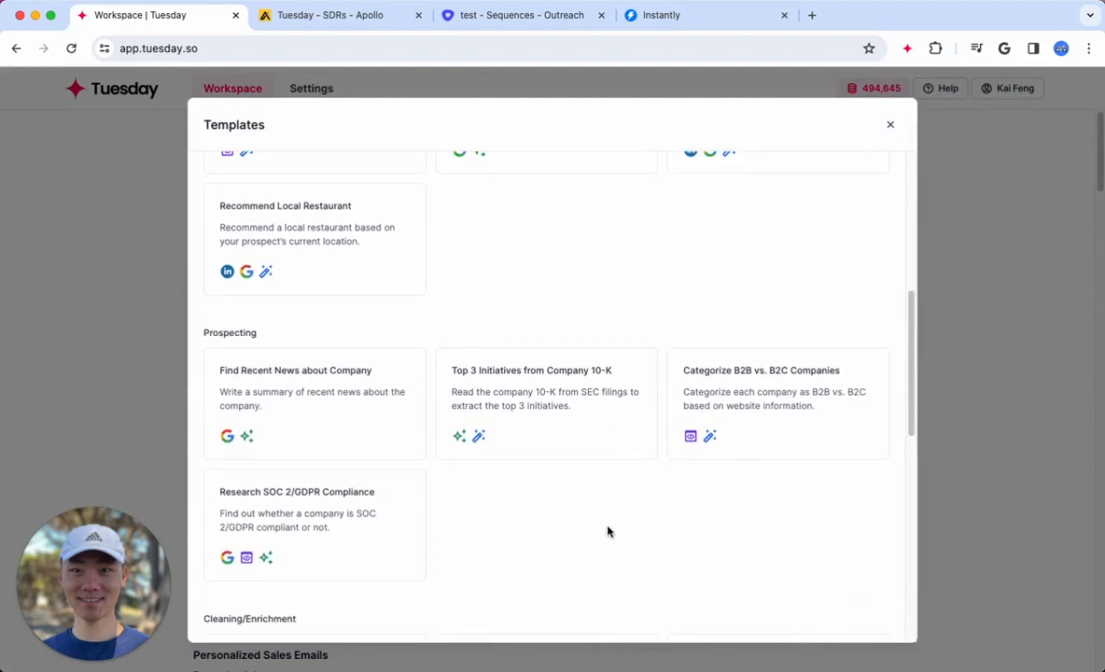
pyautogui.scroll(-1, 600, 525)
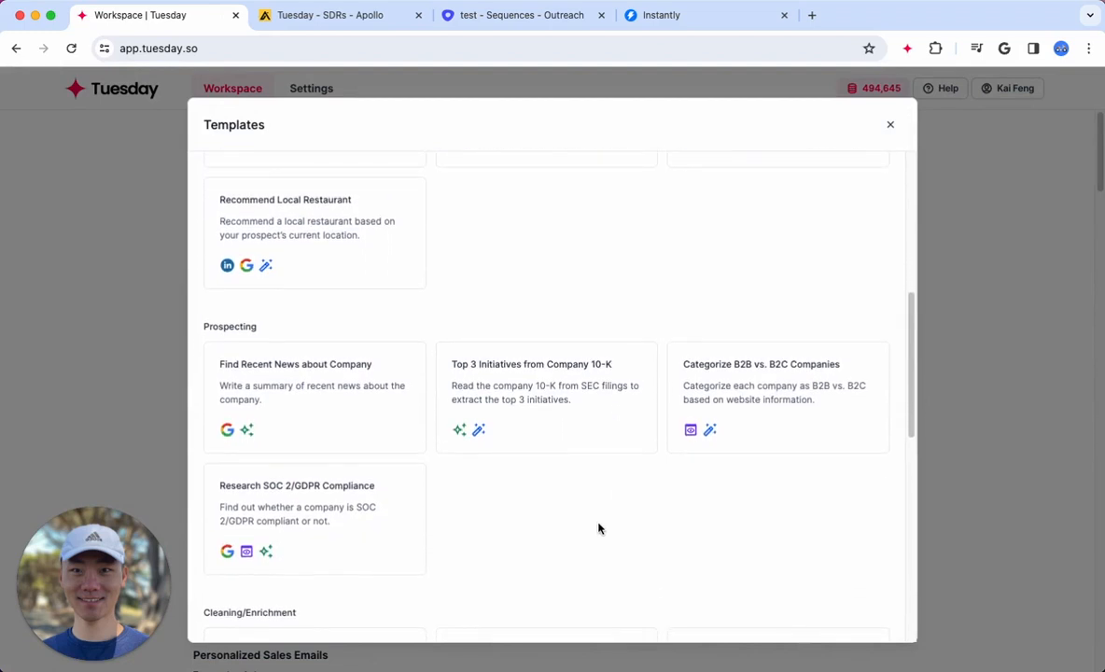
pyautogui.click(288, 390)
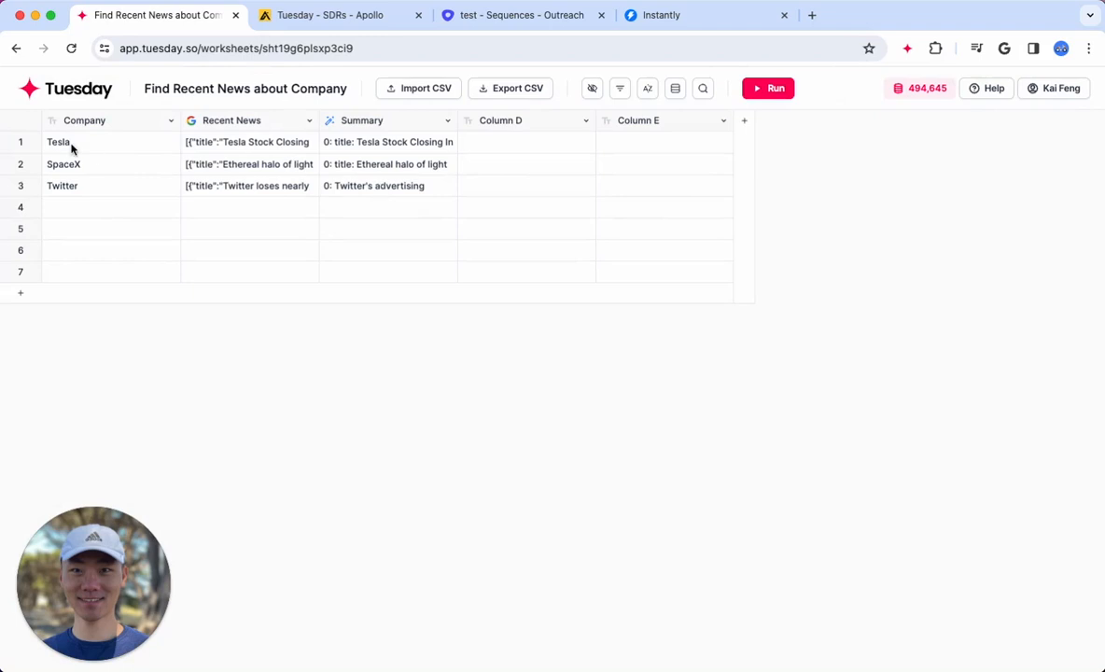
pyautogui.click(101, 122)
pyautogui.click(248, 121)
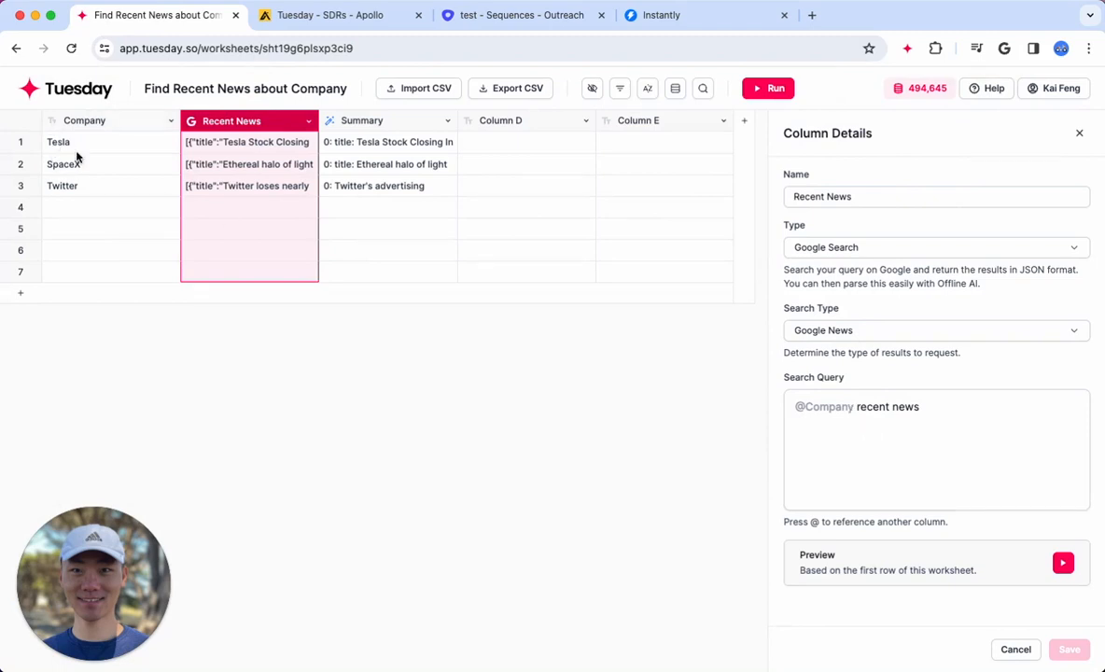
pyautogui.click(887, 410)
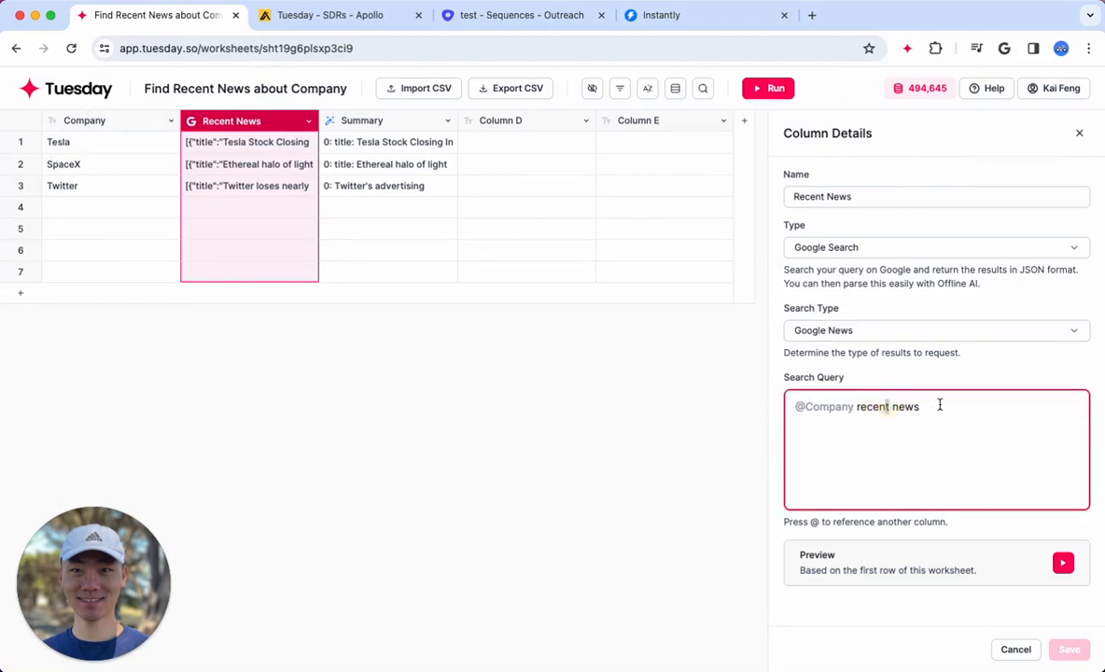
pyautogui.moveTo(930, 404); pyautogui.dragTo(856, 407)
# Open the Recent News details for the Tesla row and expand the first three news results
pyautogui.click(271, 144)
pyautogui.scroll(-2, 916, 489)
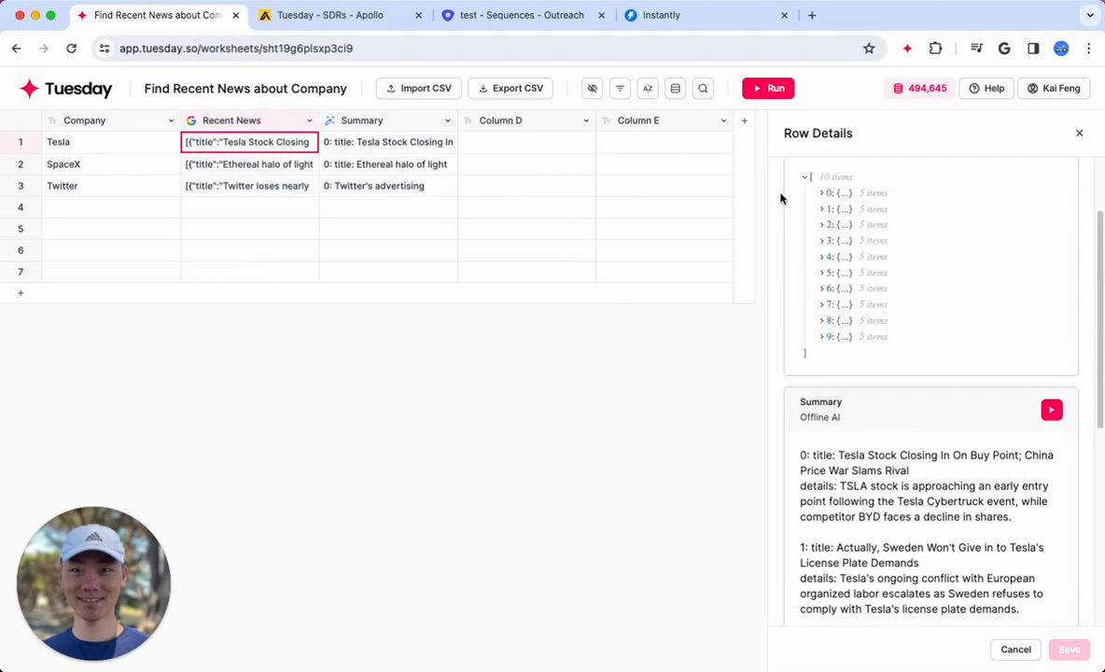
pyautogui.click(821, 193)
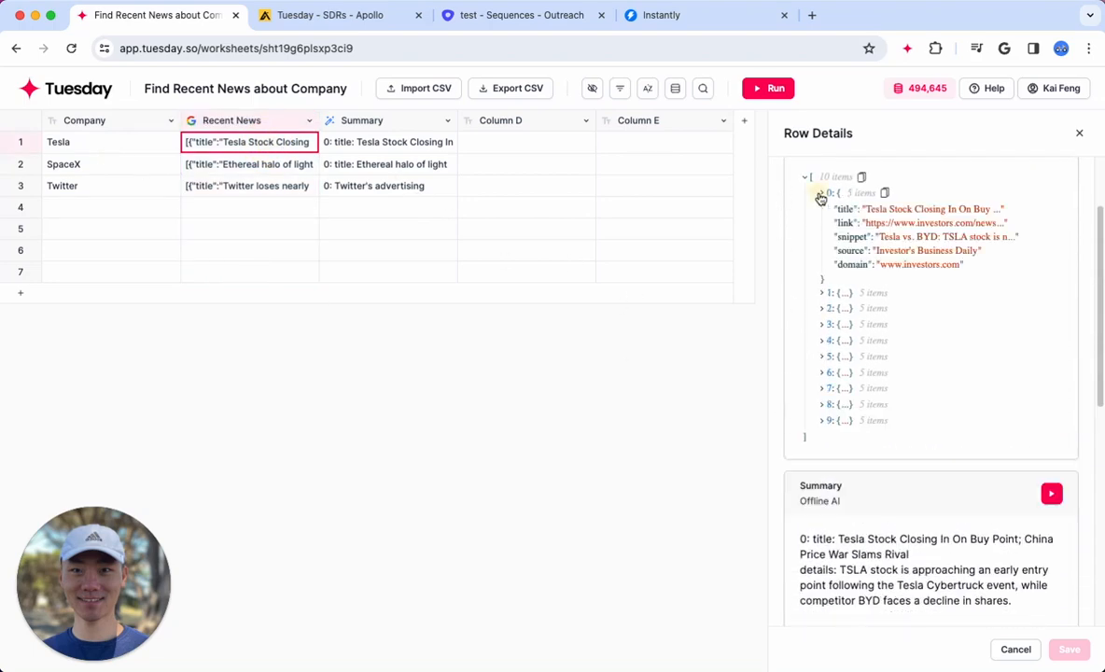
pyautogui.click(822, 294)
pyautogui.click(821, 393)
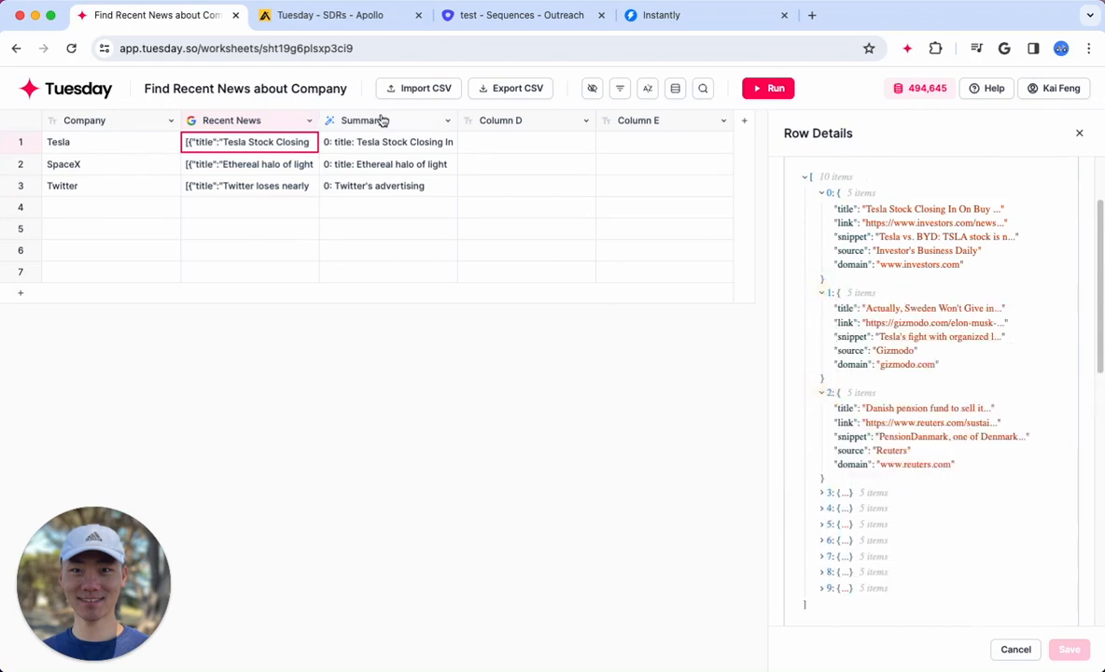
# Read the Summary column's Offline AI prompt and close the column details
pyautogui.click(381, 121)
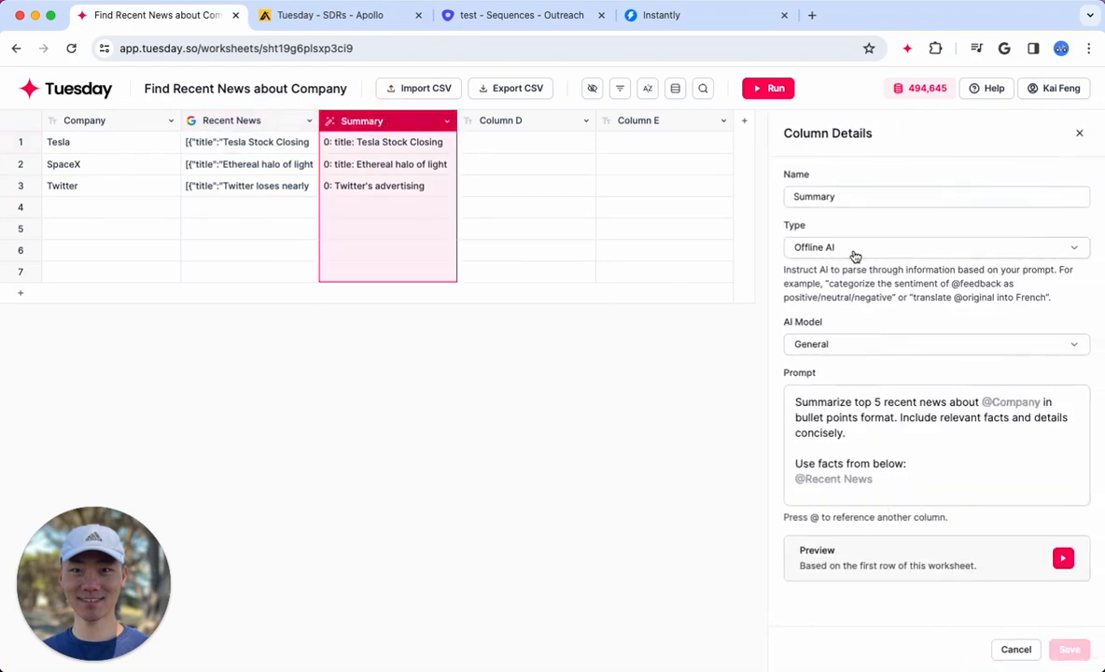
pyautogui.moveTo(887, 478); pyautogui.dragTo(807, 408)
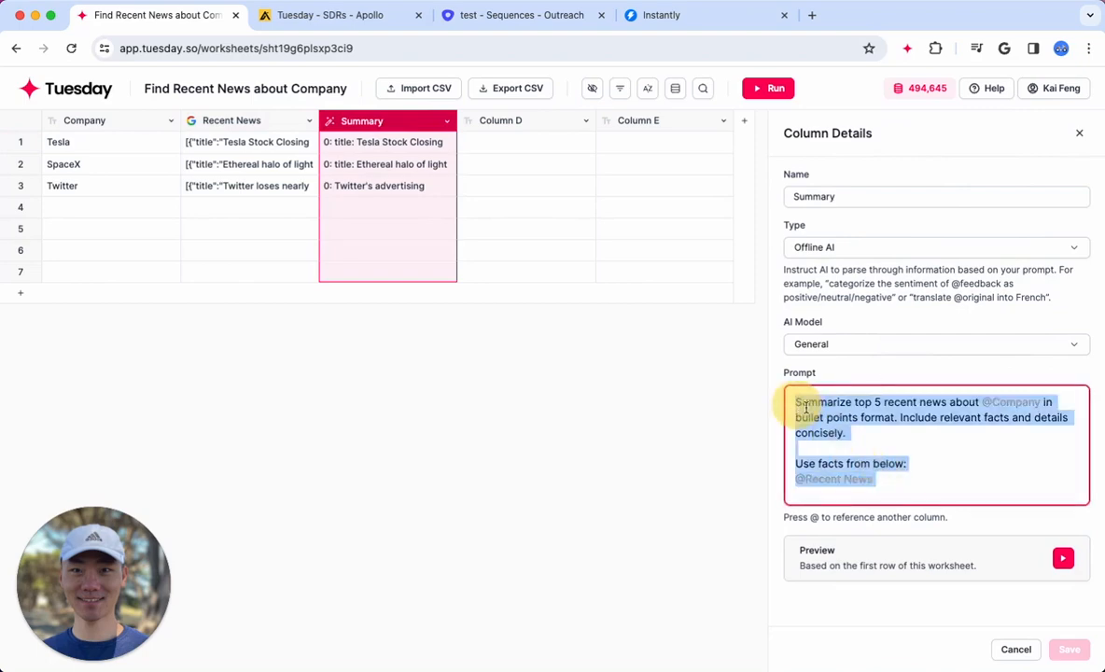
pyautogui.click(1079, 132)
# Read the generated news summary in the Tesla row's details, and close them
pyautogui.click(416, 145)
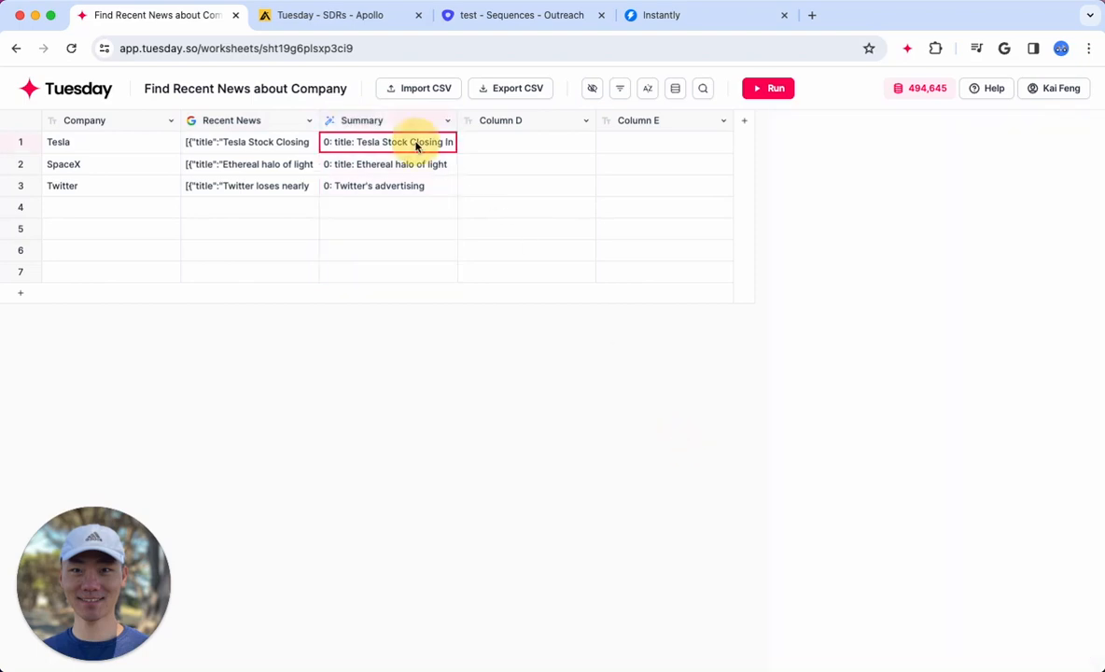
pyautogui.scroll(-2, 924, 457)
pyautogui.scroll(2, 933, 462)
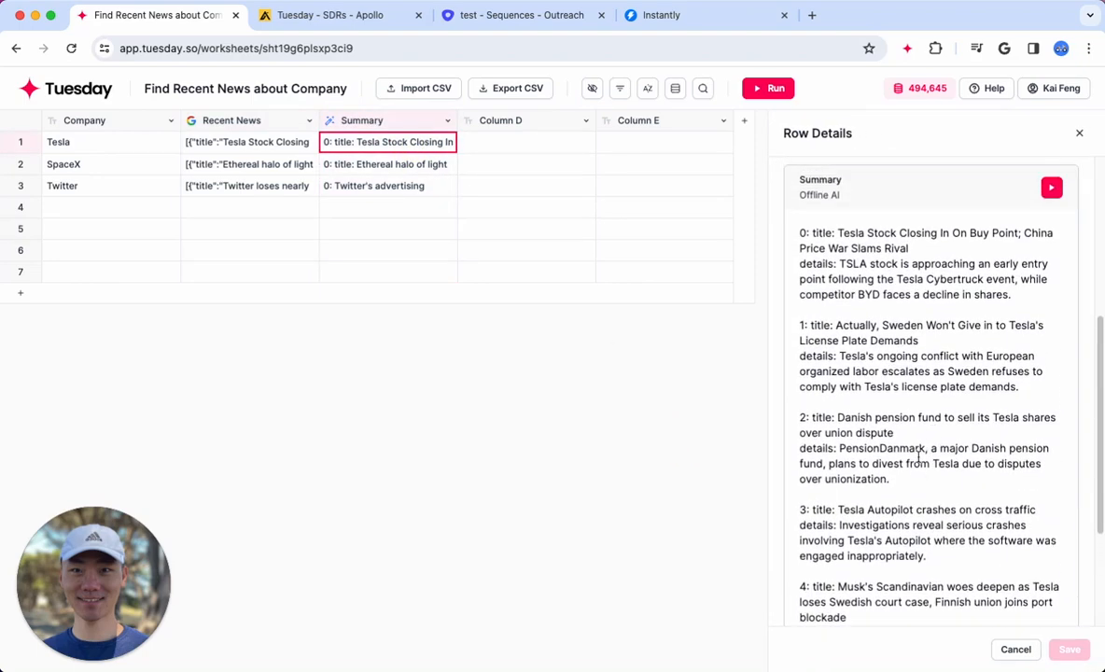
pyautogui.moveTo(854, 264); pyautogui.dragTo(925, 493)
pyautogui.click(925, 494)
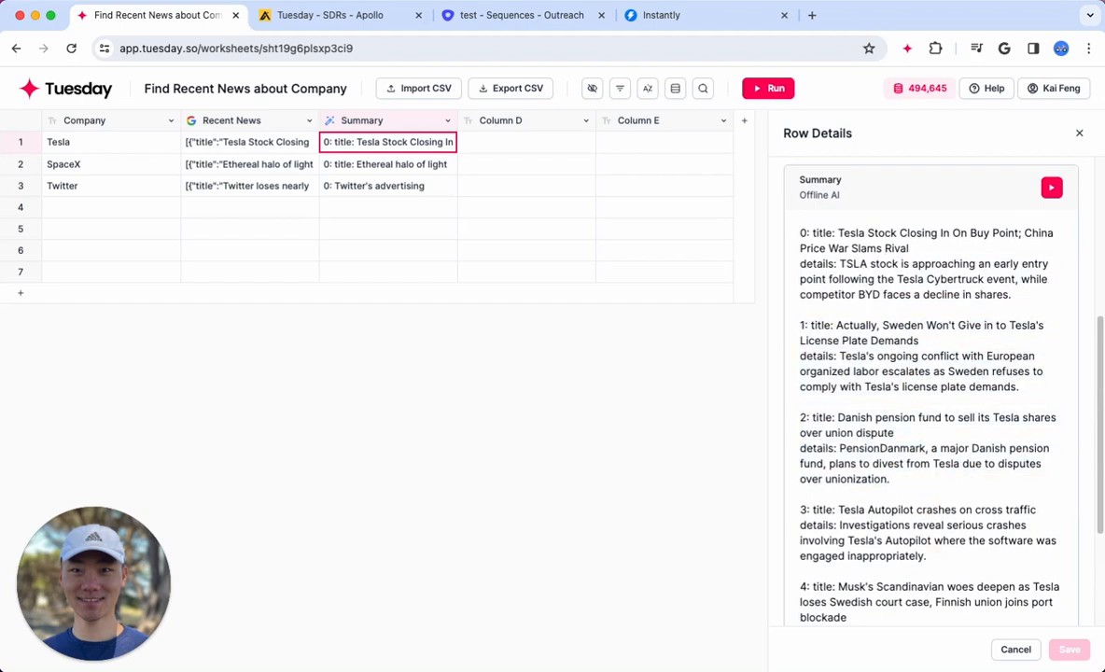
pyautogui.click(1079, 133)
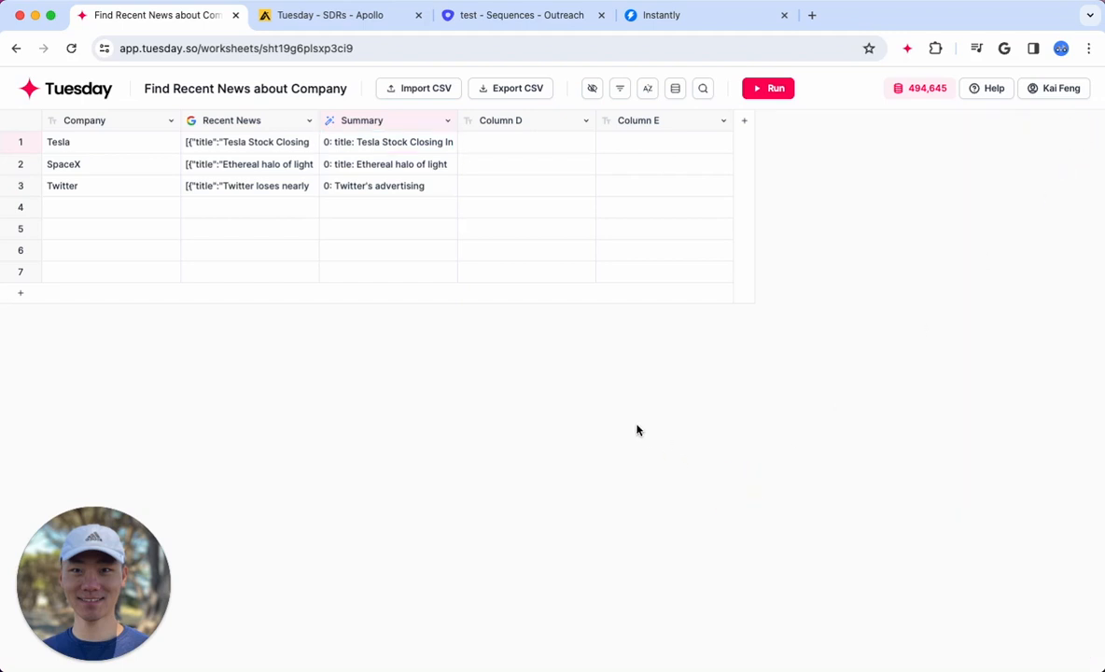
# Return to the workspace, browse all templates, and create a worksheet from the Categorize B2B vs. B2C Companies template
pyautogui.click(75, 88)
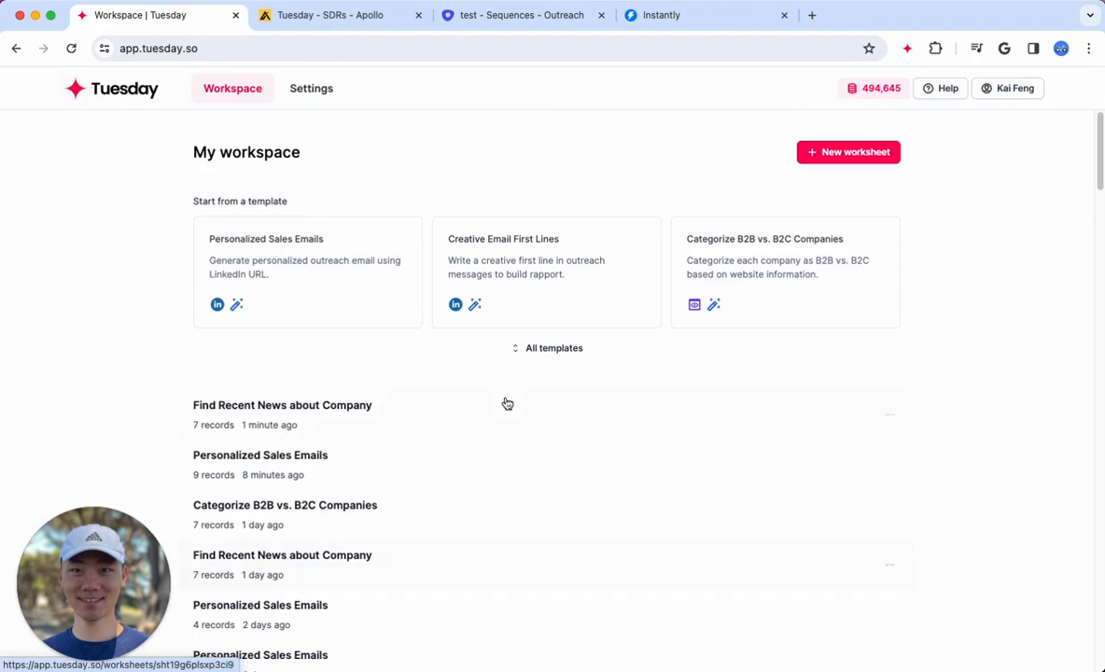
pyautogui.click(555, 372)
pyautogui.scroll(-8, 564, 478)
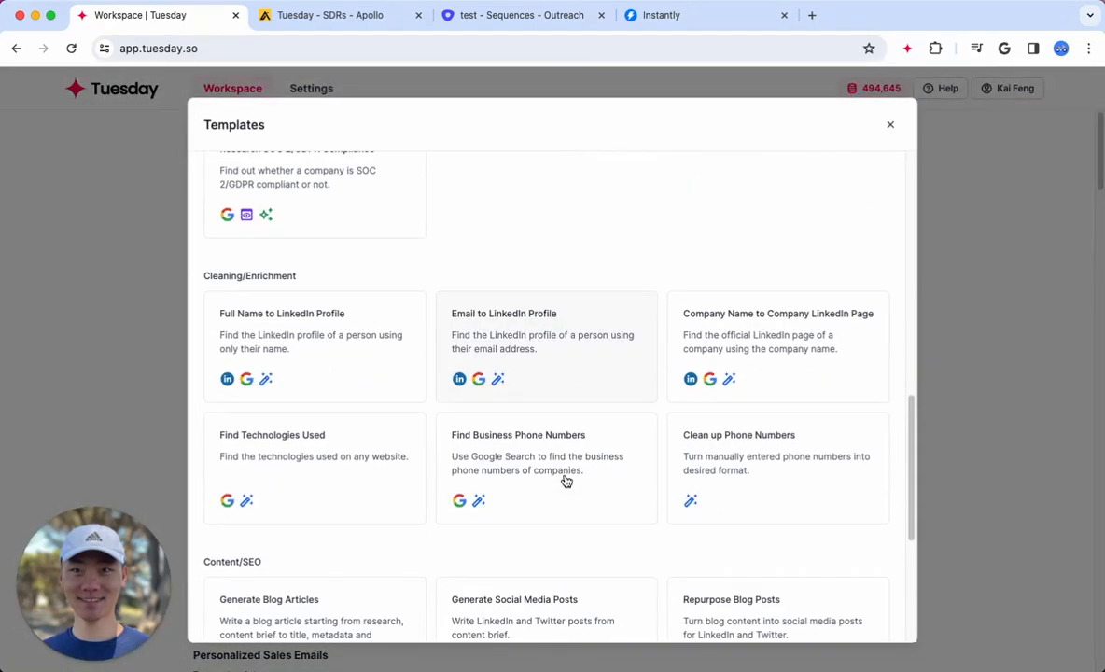
pyautogui.scroll(3, 565, 479)
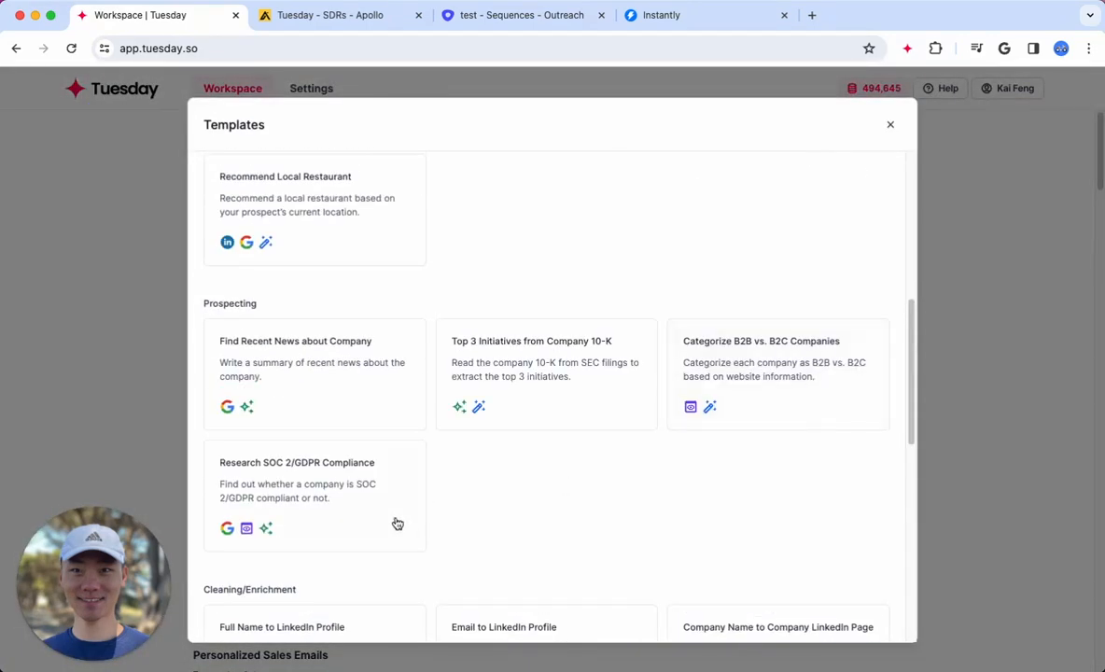
pyautogui.click(765, 355)
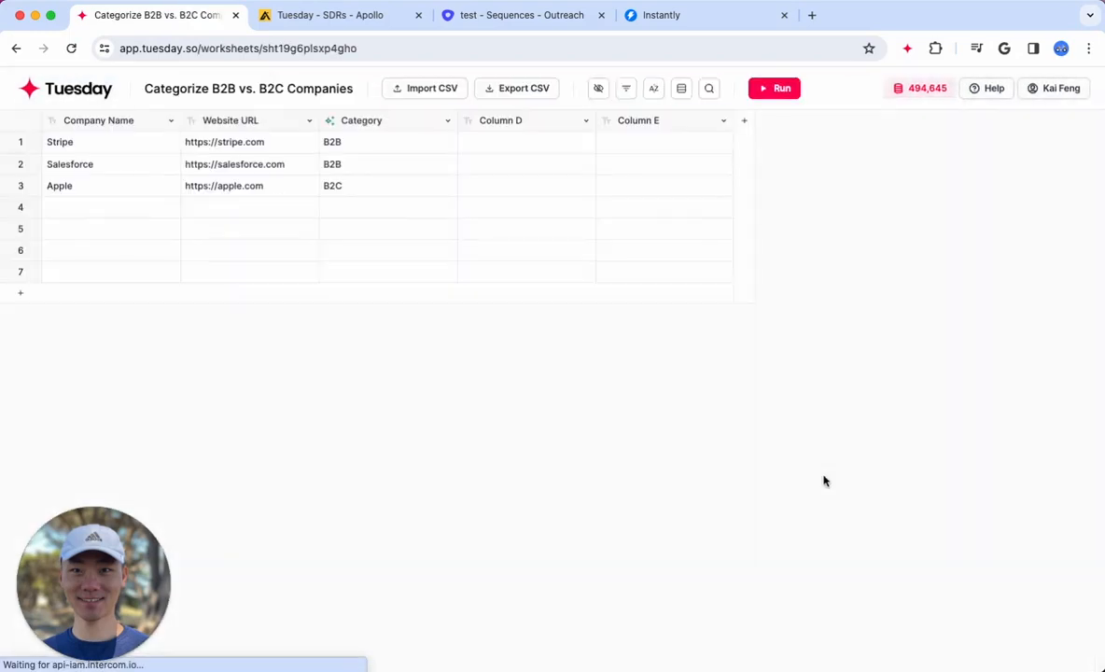
# Look over the Company Name and Website URL columns and the details of the Stripe and Apple rows
pyautogui.click(96, 126)
pyautogui.click(244, 123)
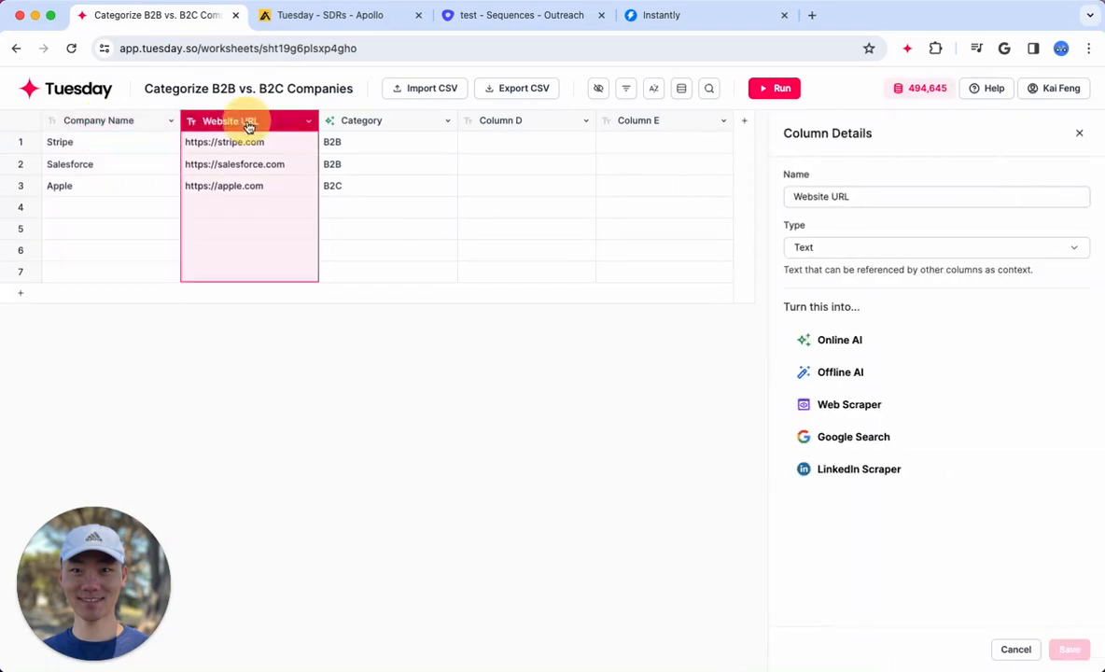
pyautogui.click(242, 143)
pyautogui.click(108, 187)
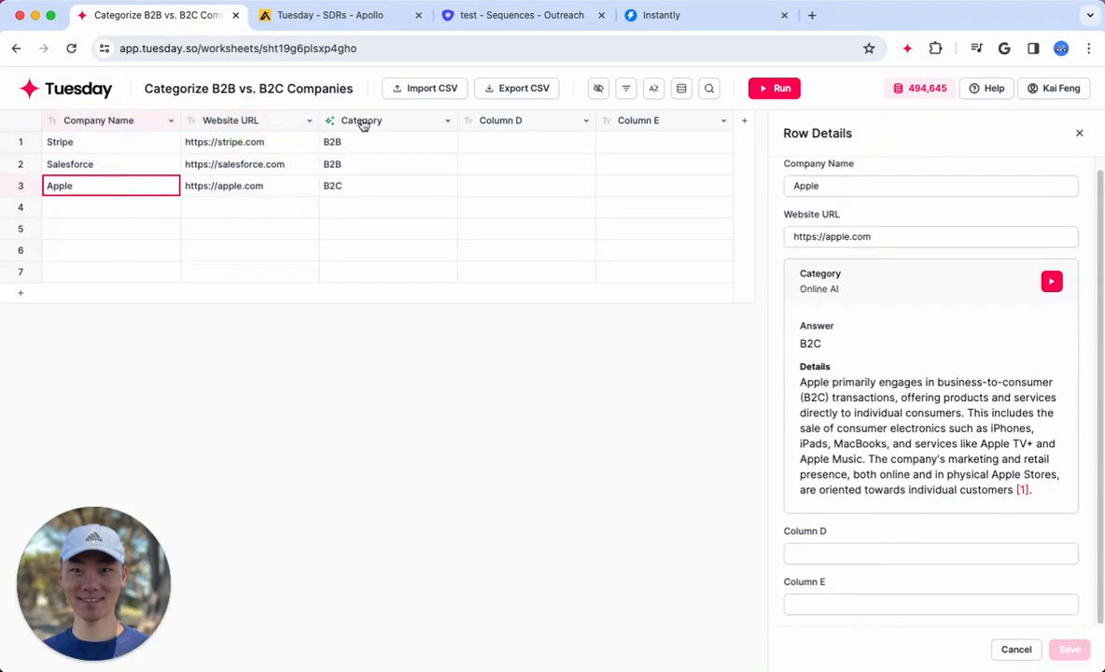
# Examine the Category column's Online AI prompt, including its B2B and B2C definitions and output instruction
pyautogui.click(364, 123)
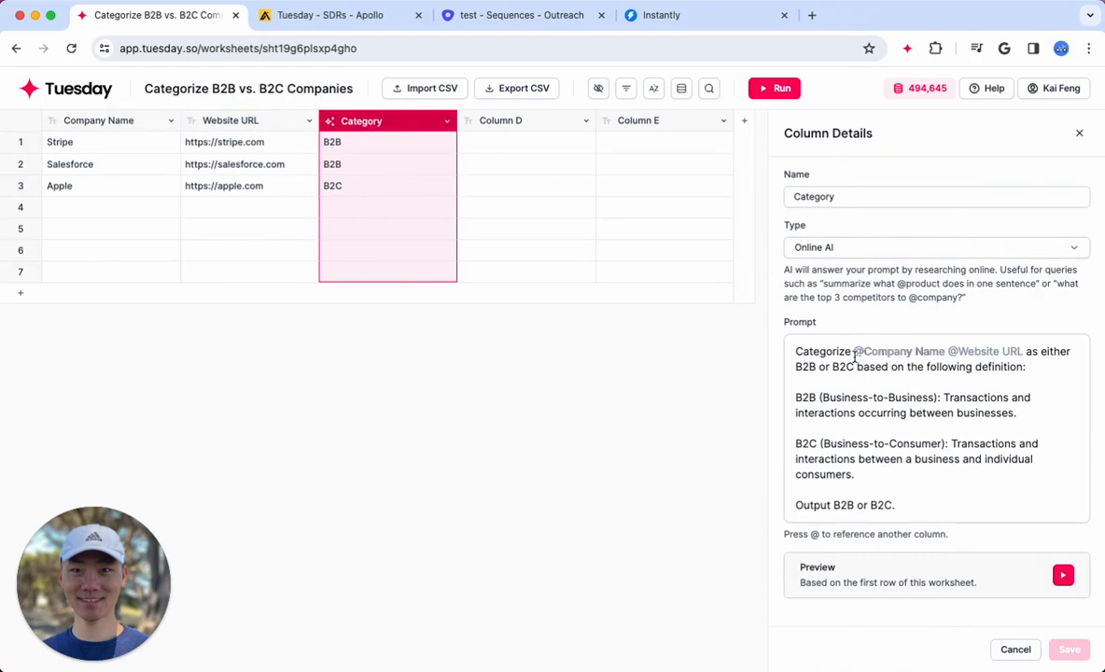
pyautogui.moveTo(795, 351); pyautogui.dragTo(949, 506)
pyautogui.click(945, 505)
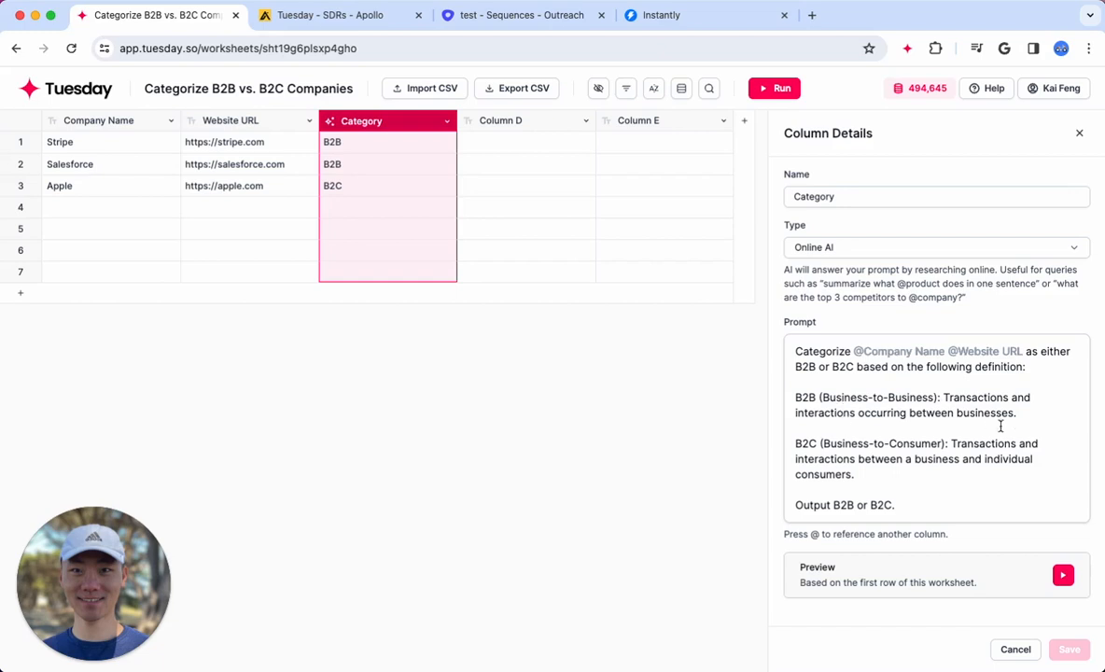
pyautogui.moveTo(904, 479); pyautogui.dragTo(772, 399)
pyautogui.click(853, 431)
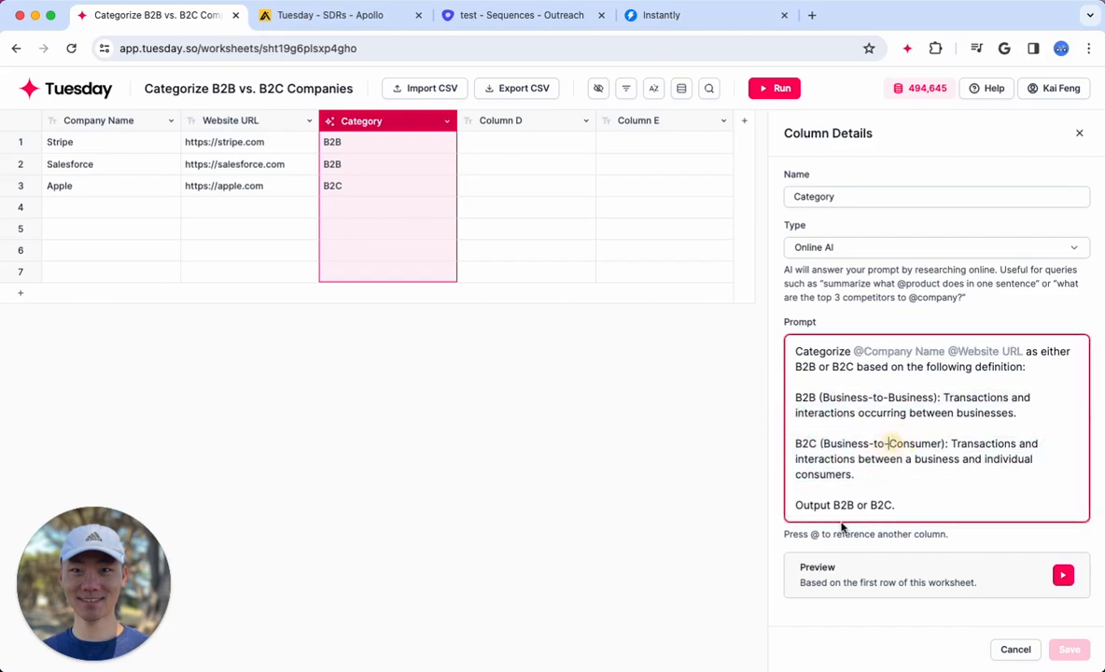
# Check the Category prompt's output instruction, close the column details, and read the category reasoning in the Stripe row's details
pyautogui.moveTo(915, 504); pyautogui.dragTo(750, 508)
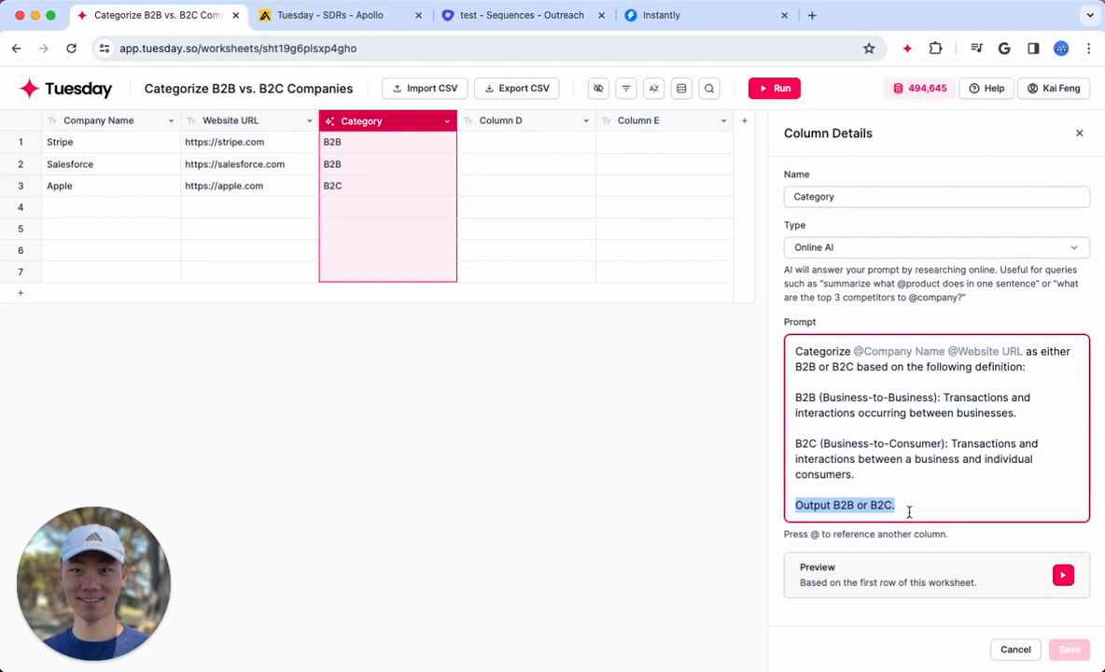
pyautogui.click(1079, 132)
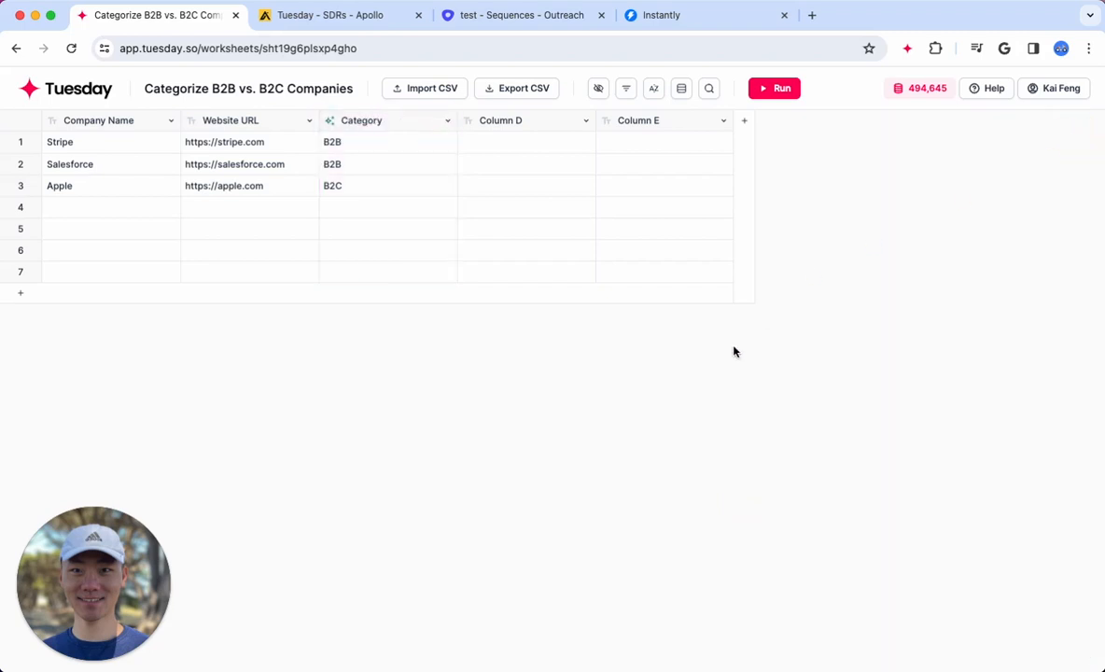
pyautogui.doubleClick(390, 151)
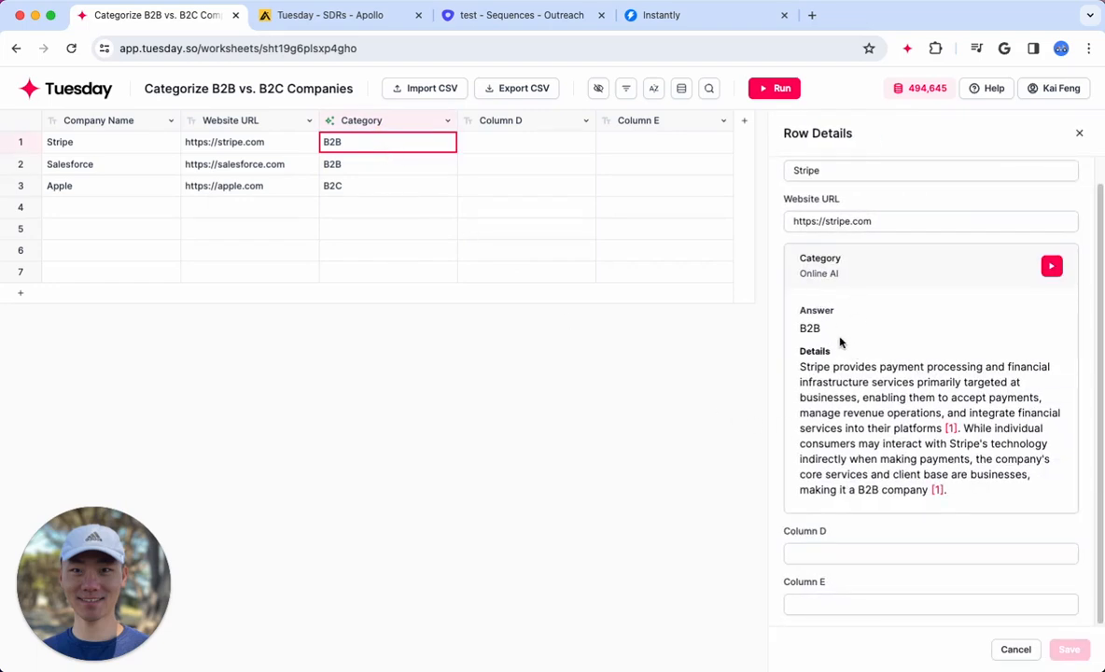
pyautogui.click(809, 327)
pyautogui.moveTo(857, 396); pyautogui.dragTo(1003, 500)
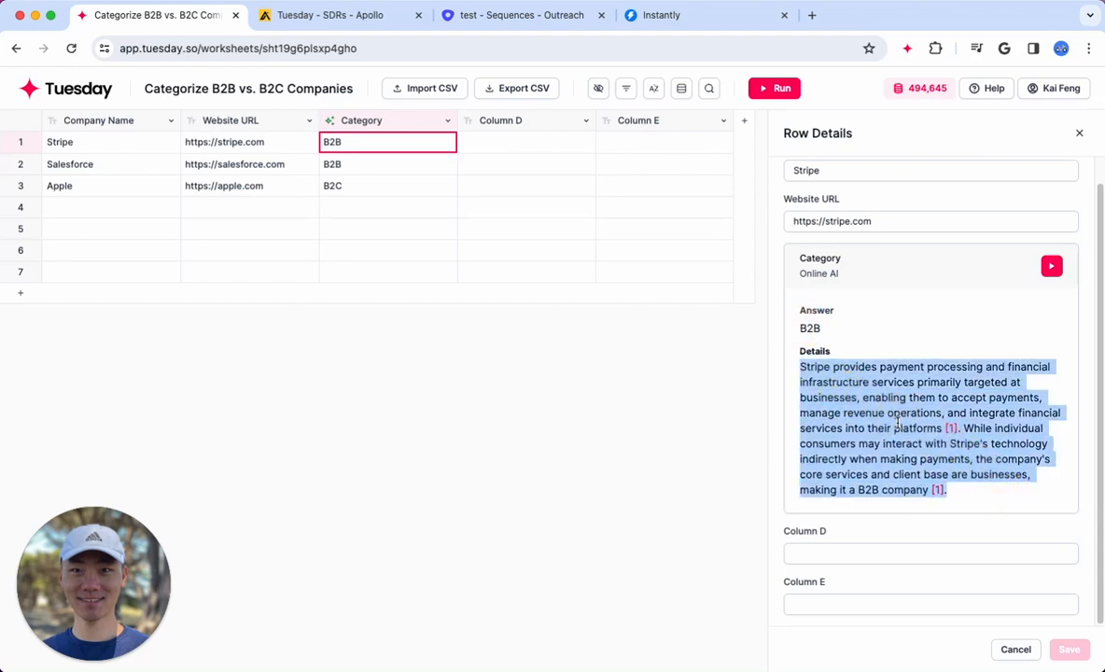
pyautogui.click(982, 439)
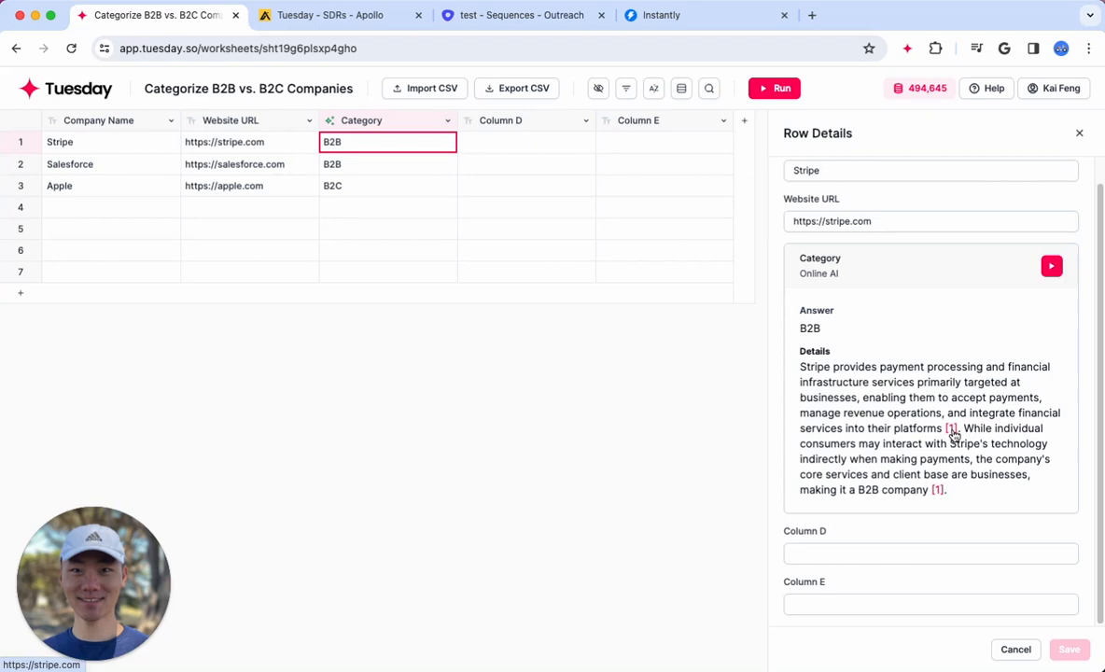
# Open the first source cited in Stripe's category reasoning and look over the linked website
pyautogui.click(953, 434)
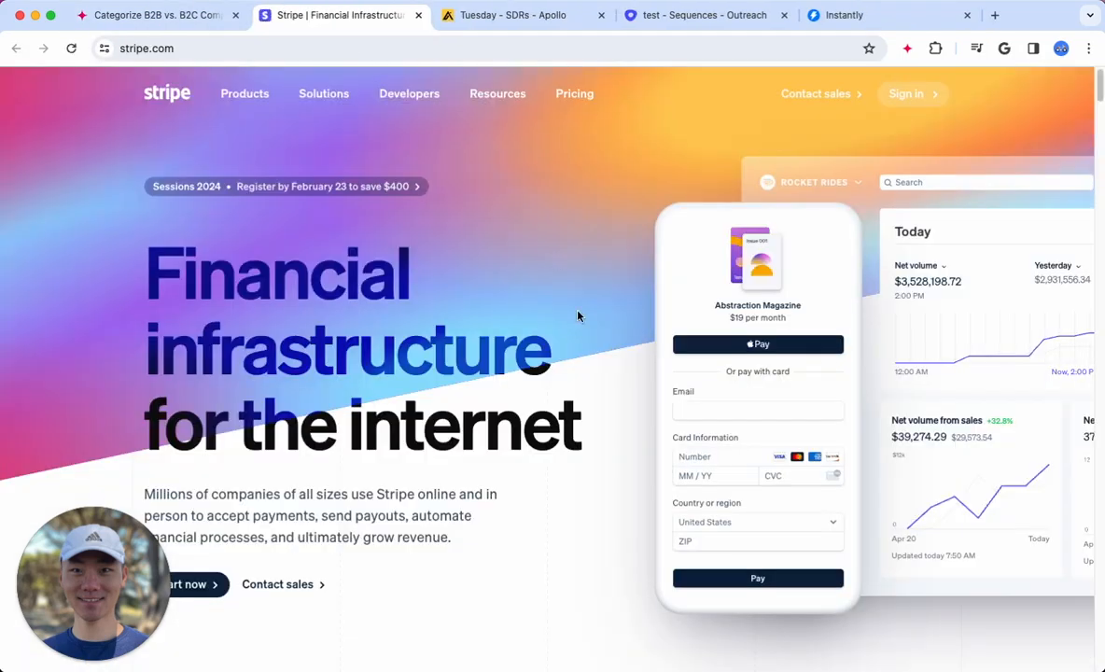
pyautogui.scroll(-7, 624, 444)
pyautogui.scroll(7, 609, 360)
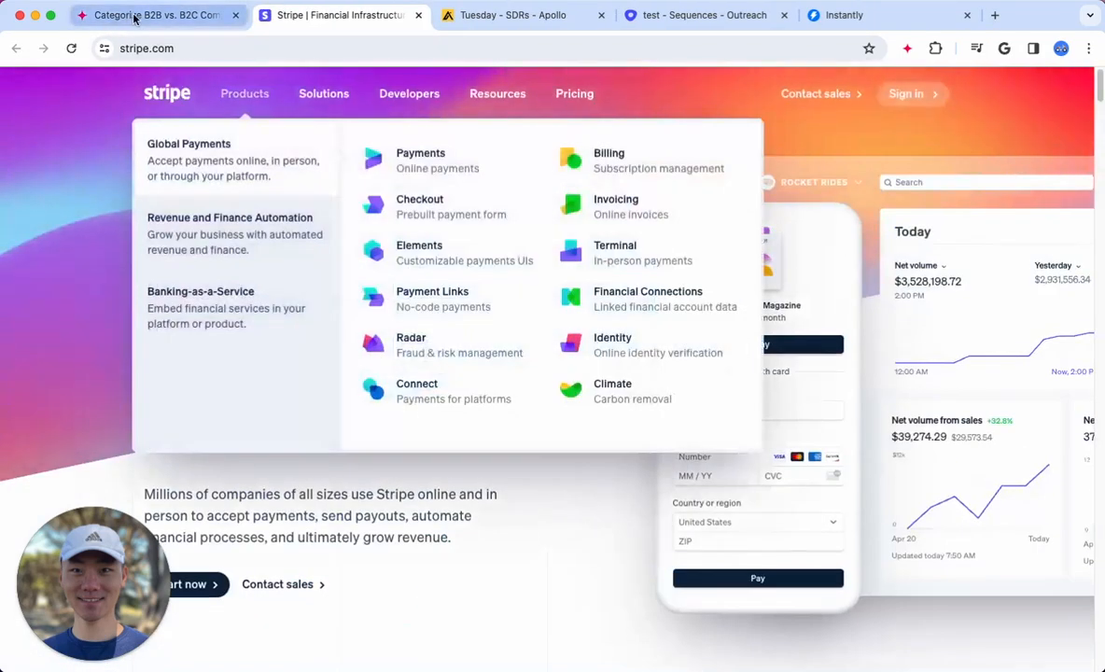
# Return to the Categorize B2B vs. B2C Companies worksheet, read the category reasoning for Salesforce and Apple, and close the row details
pyautogui.click(135, 17)
pyautogui.click(370, 172)
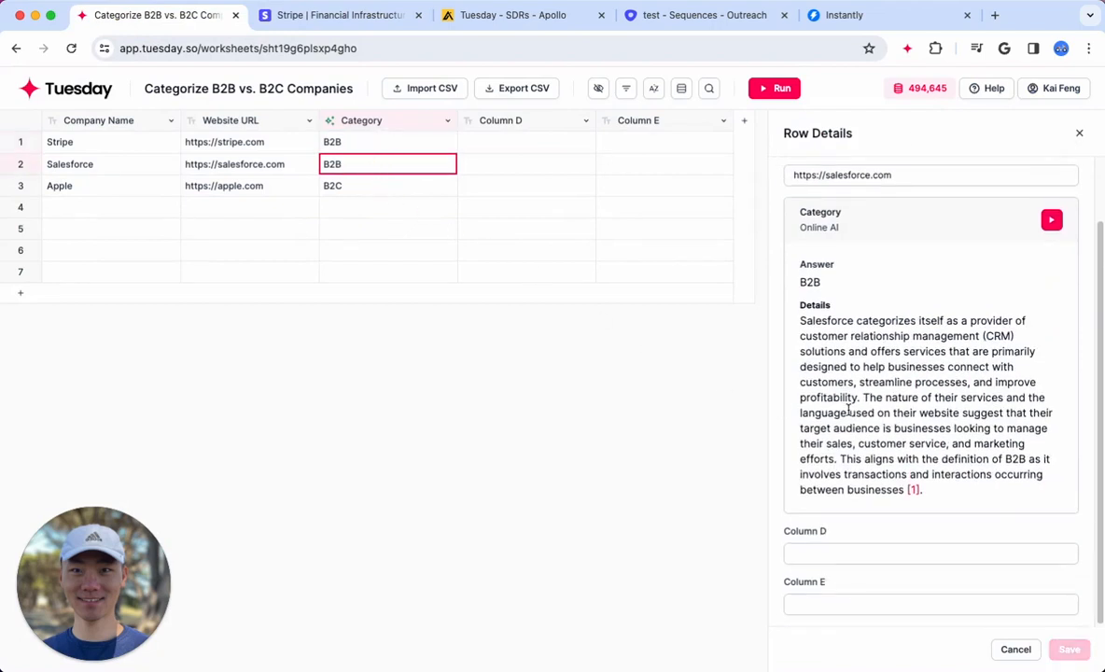
pyautogui.scroll(1, 1024, 239)
pyautogui.click(372, 186)
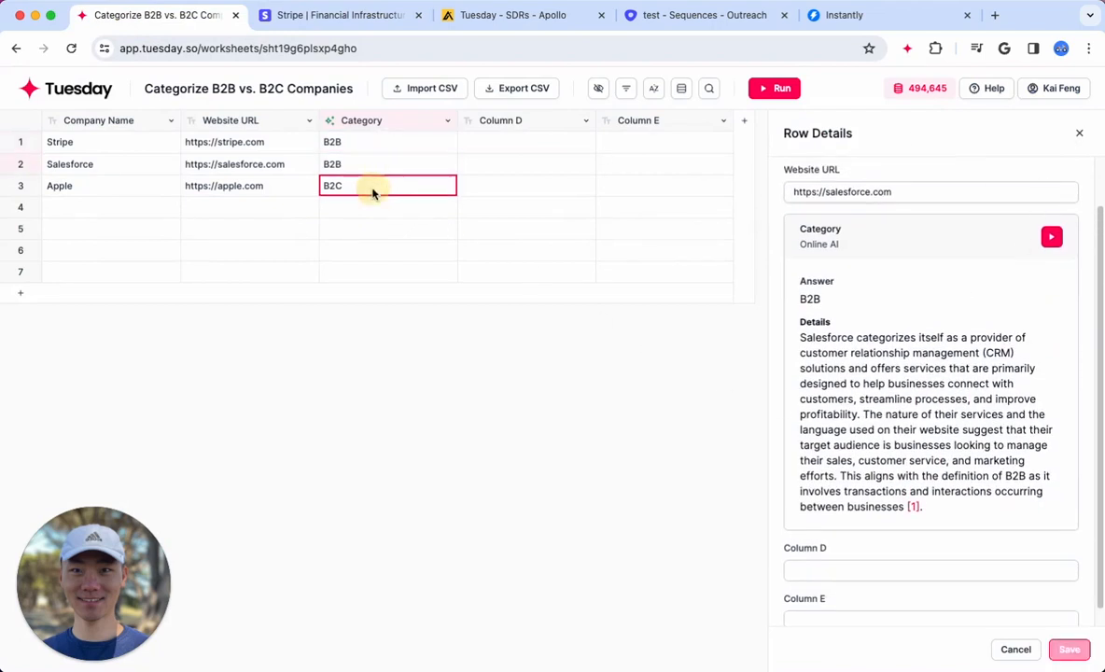
pyautogui.click(1079, 133)
pyautogui.click(696, 477)
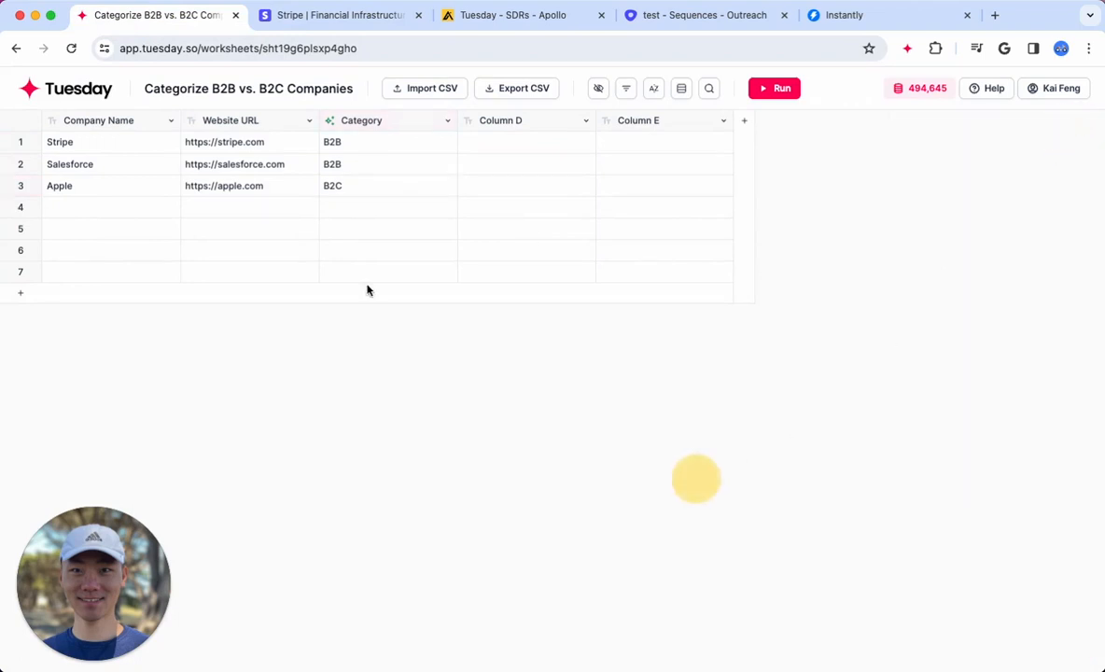
# Return to the workspace, look through the full template list, and close it
pyautogui.click(85, 96)
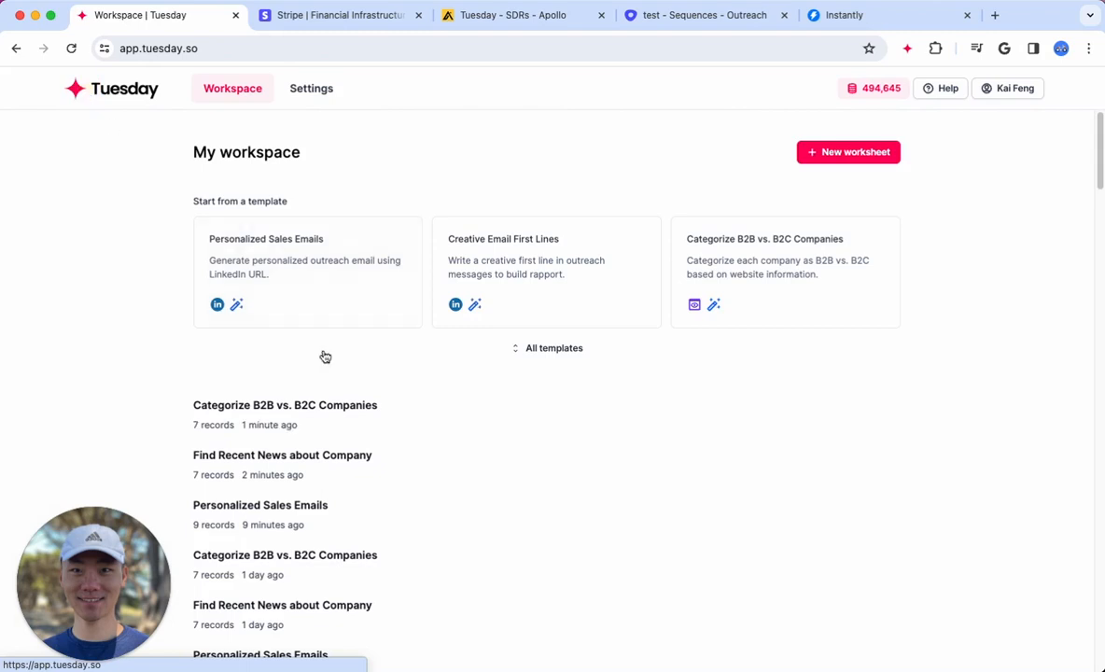
pyautogui.click(560, 351)
pyautogui.scroll(-10, 410, 465)
pyautogui.scroll(3, 688, 346)
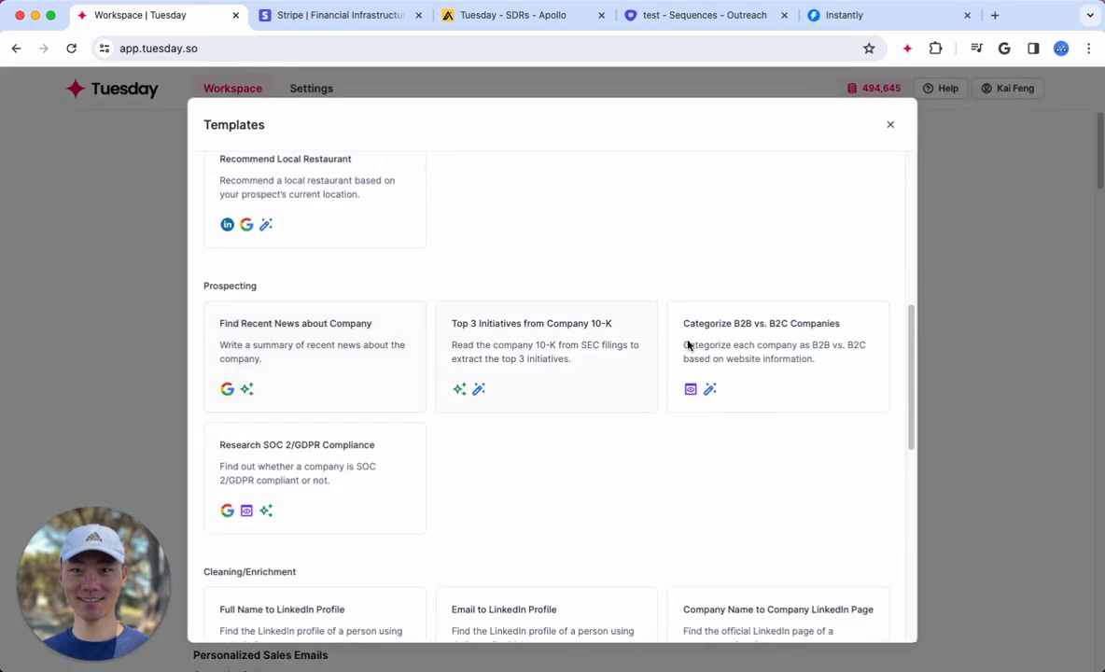
pyautogui.click(122, 359)
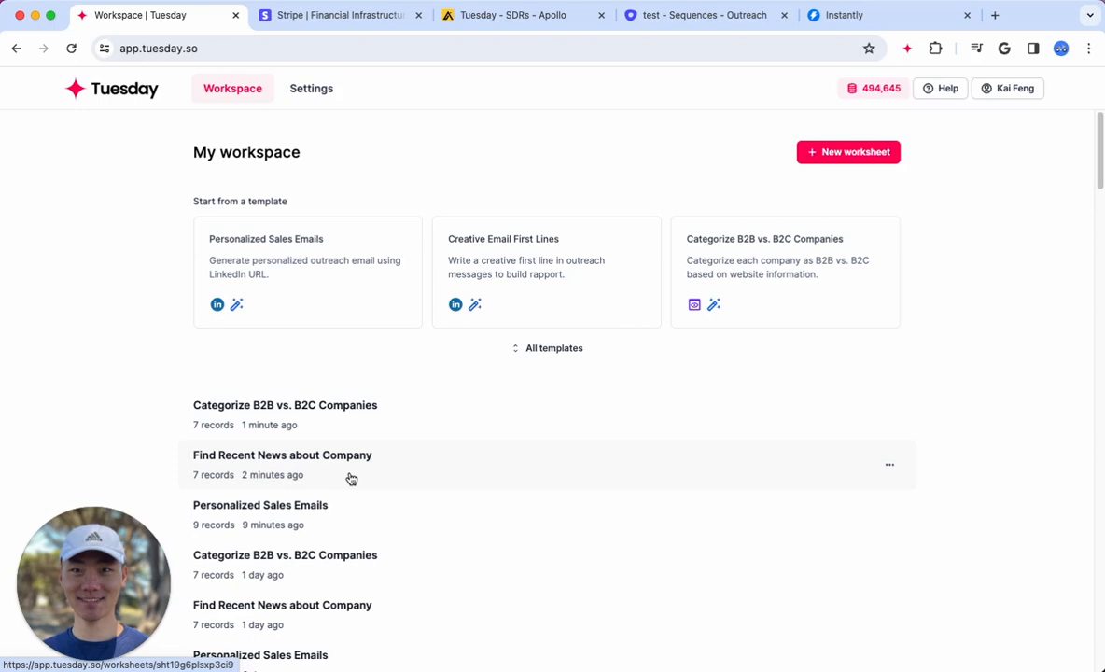
# Open the 9-record Personalized Sales Emails worksheet and review the settings of the LinkedIn Data, Email Message and Email Subject columns
pyautogui.click(318, 513)
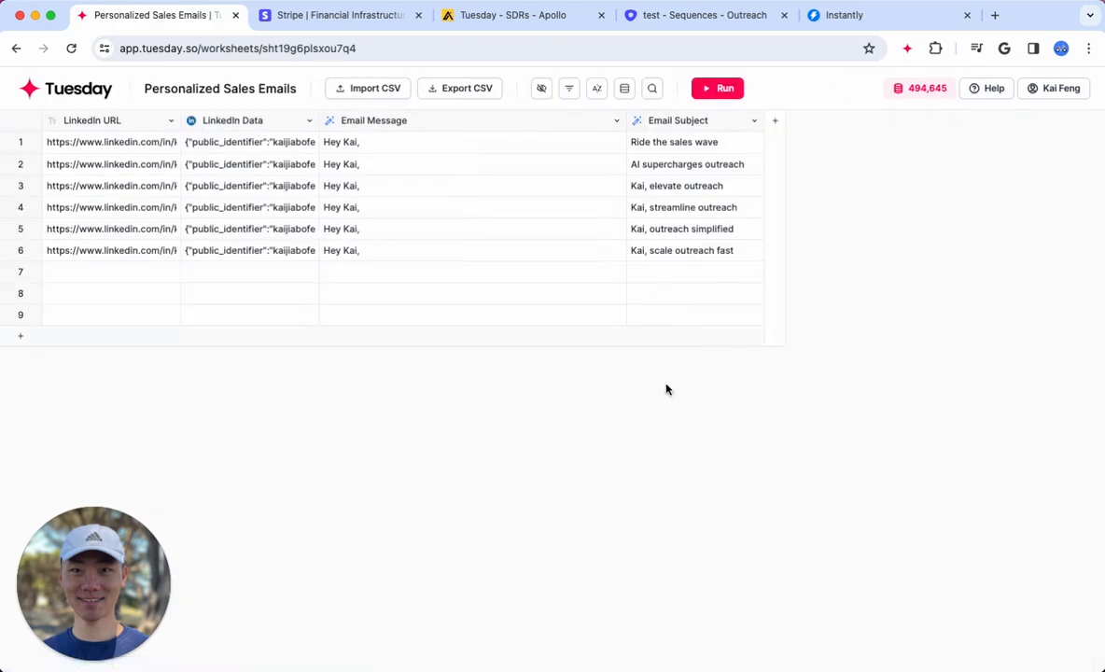
pyautogui.click(235, 123)
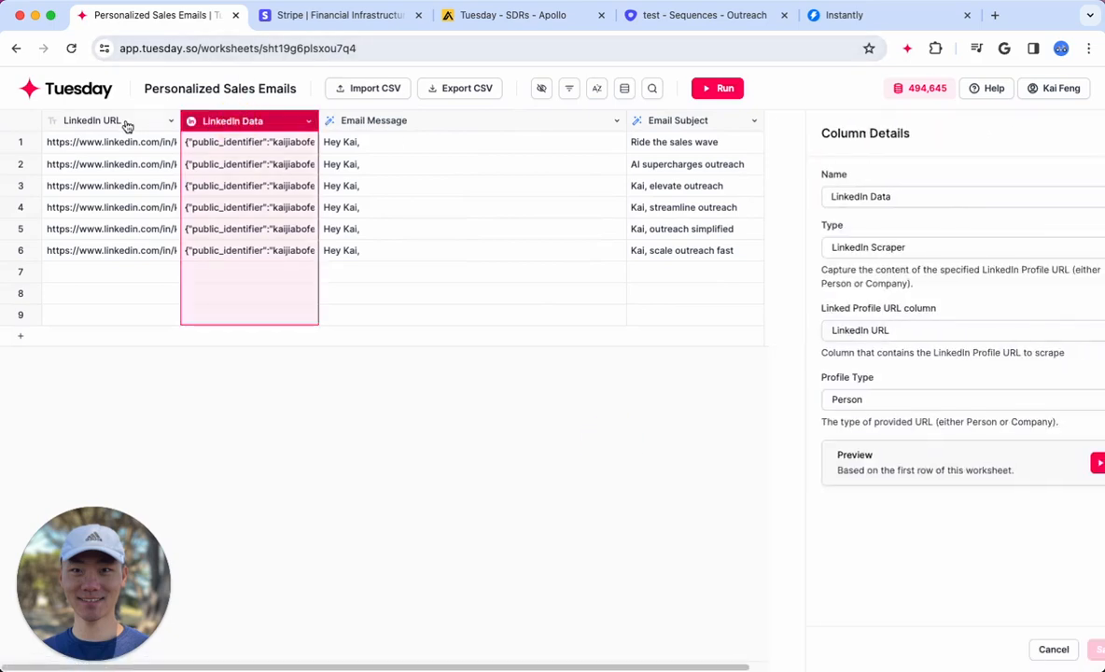
pyautogui.click(377, 126)
pyautogui.click(653, 123)
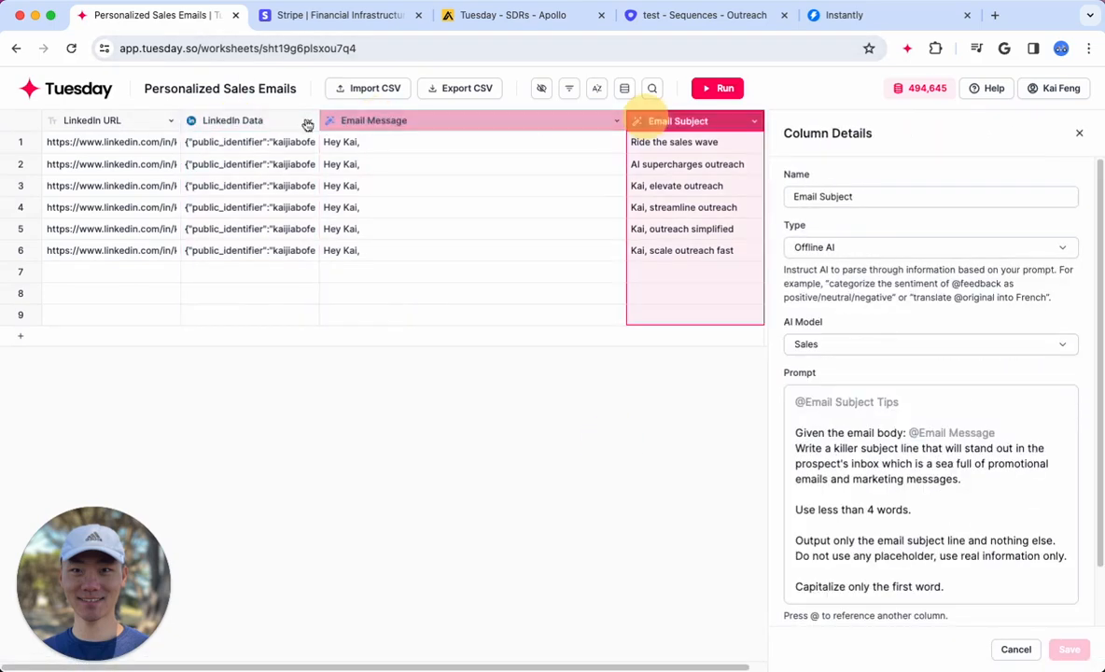
# Look over the LinkedIn URL column and its cells down to the empty row 7
pyautogui.click(111, 123)
pyautogui.click(96, 163)
pyautogui.click(83, 253)
pyautogui.click(81, 273)
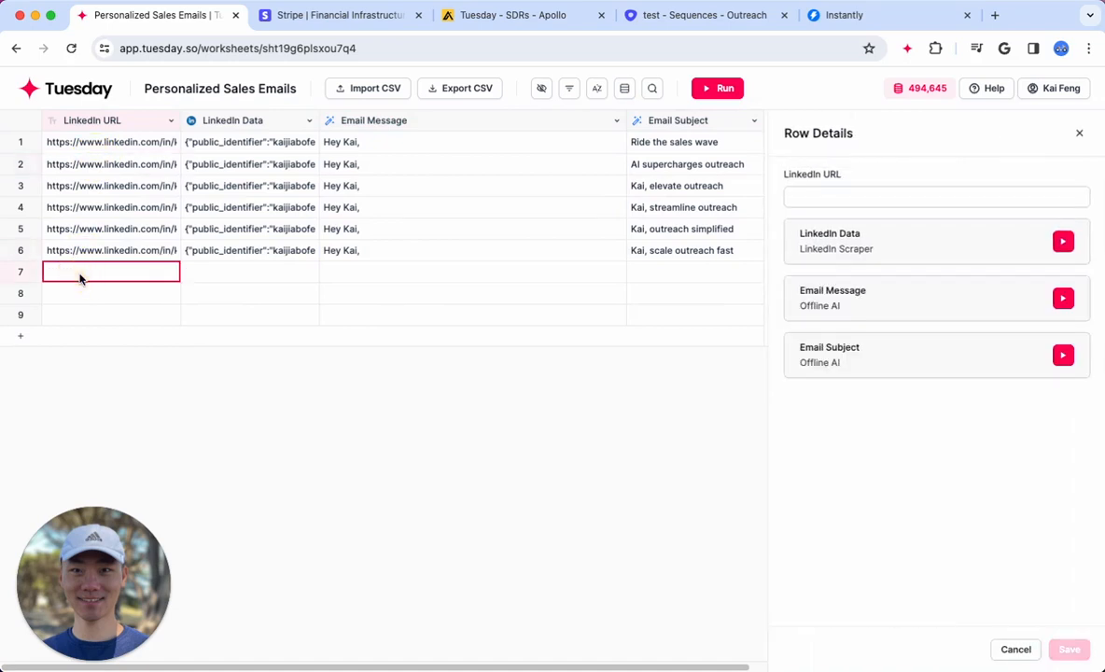
# Review the LinkedIn Data and Email Message columns again, including the scraped data and generated email in row 1
pyautogui.click(236, 121)
pyautogui.click(368, 124)
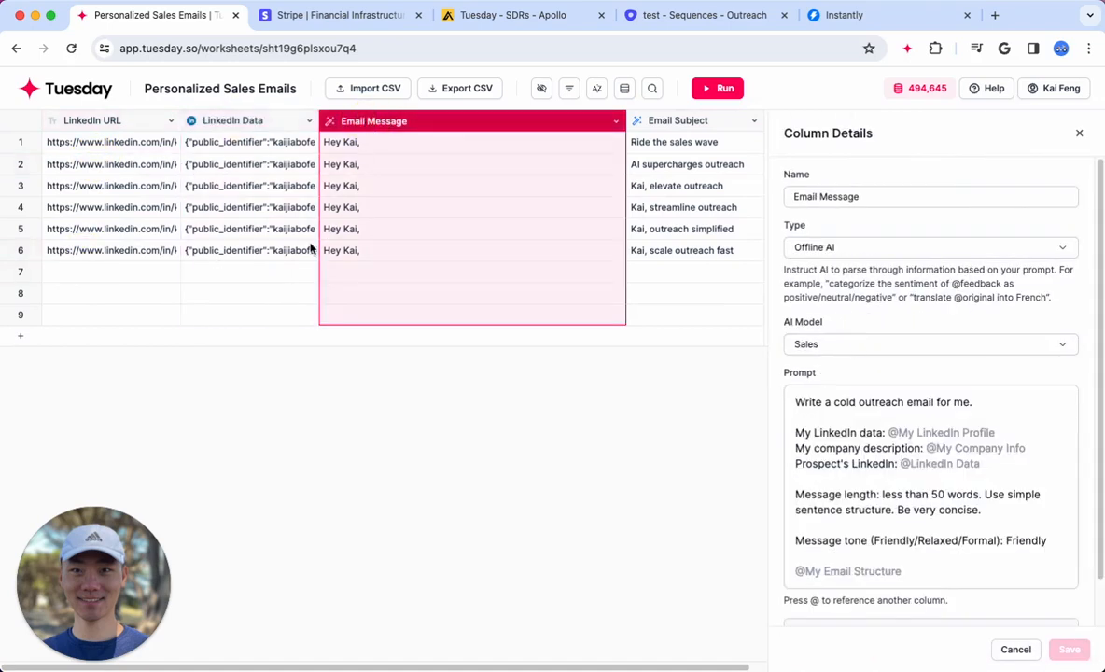
pyautogui.click(242, 278)
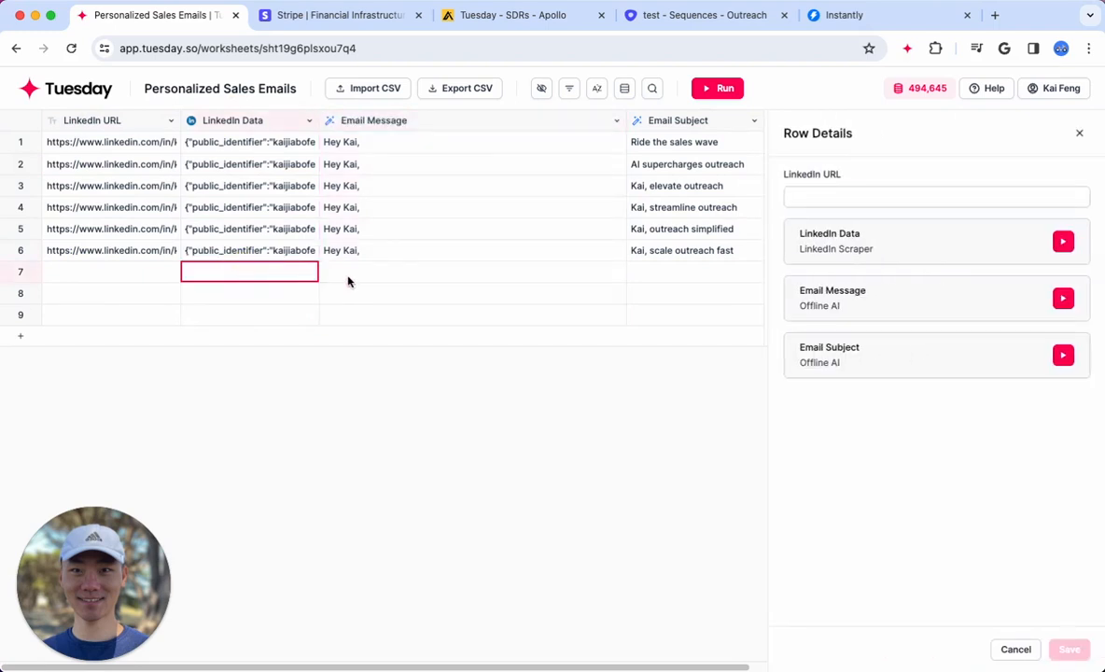
pyautogui.click(238, 141)
pyautogui.click(338, 143)
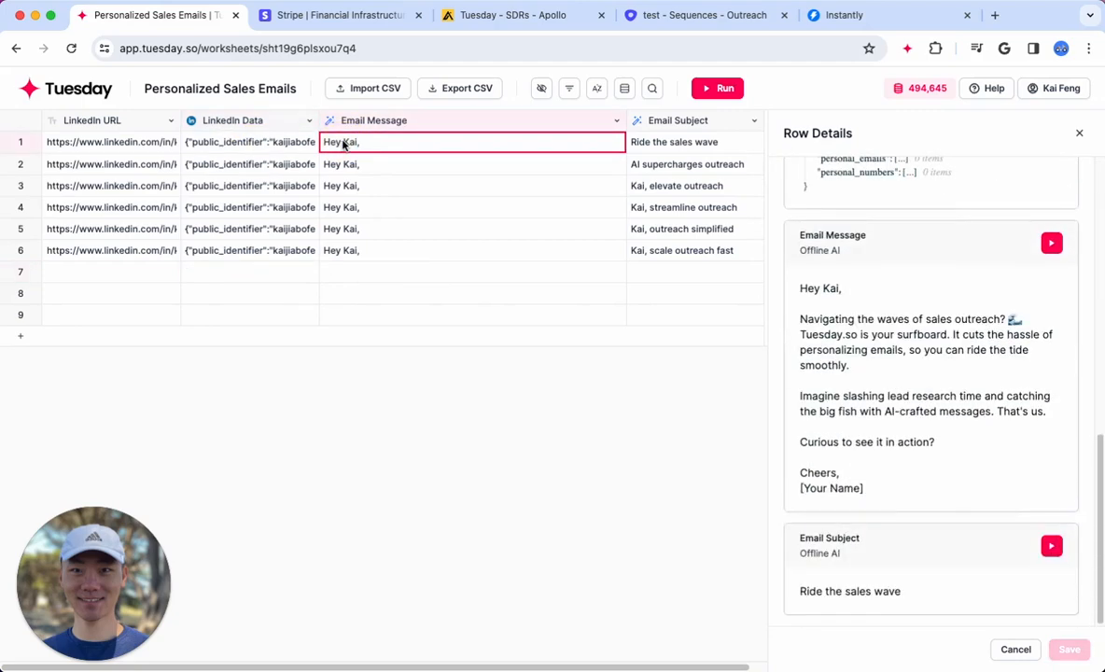
# Examine the Email Message column's Offline AI prompt through its email structure reference, and close the column details
pyautogui.click(402, 122)
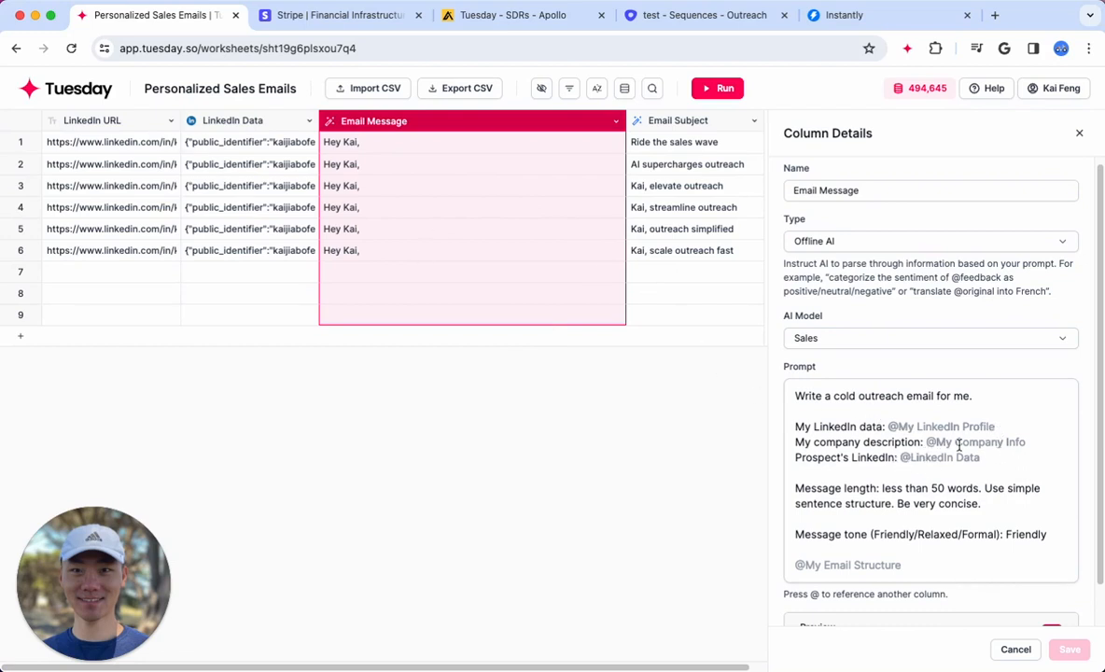
pyautogui.click(916, 563)
pyautogui.scroll(-1, 933, 551)
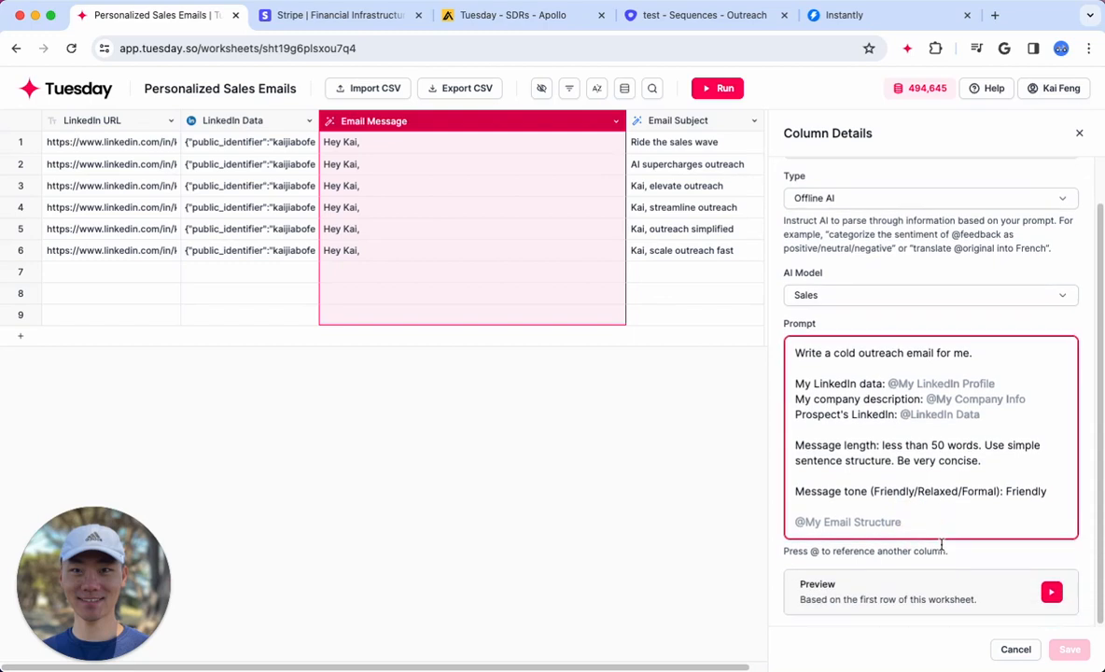
pyautogui.click(1079, 135)
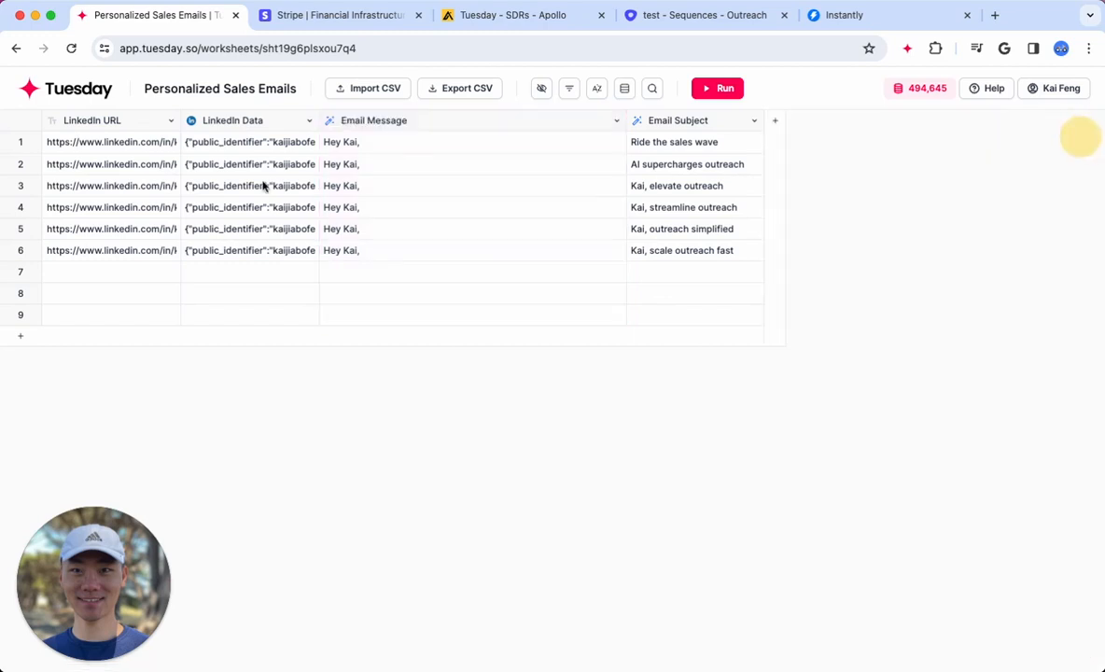
pyautogui.click(29, 148)
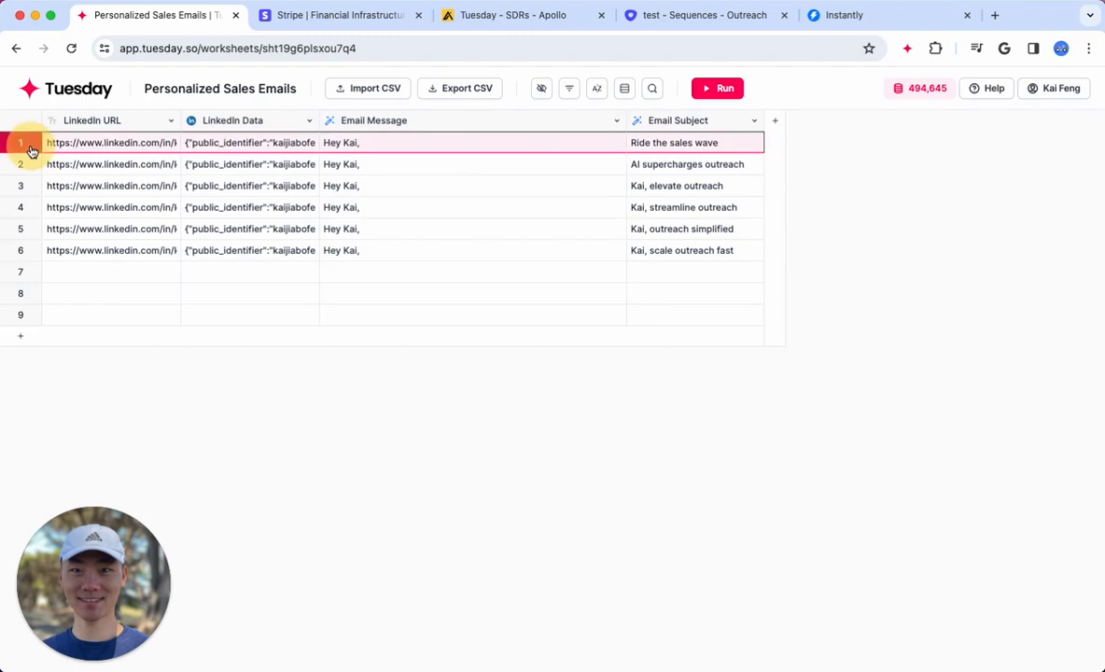
pyautogui.click(219, 88)
pyautogui.moveTo(294, 90)
pyautogui.mouseDown()
pyautogui.moveTo(154, 91)
pyautogui.moveTo(279, 91)
pyautogui.mouseUp()
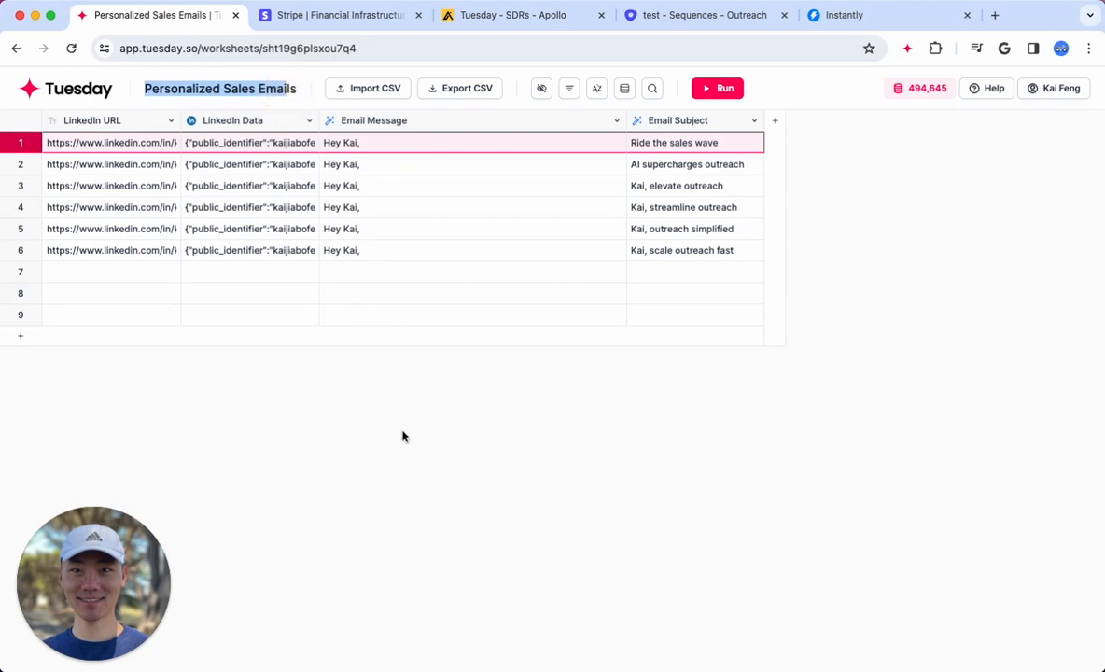
pyautogui.click(375, 403)
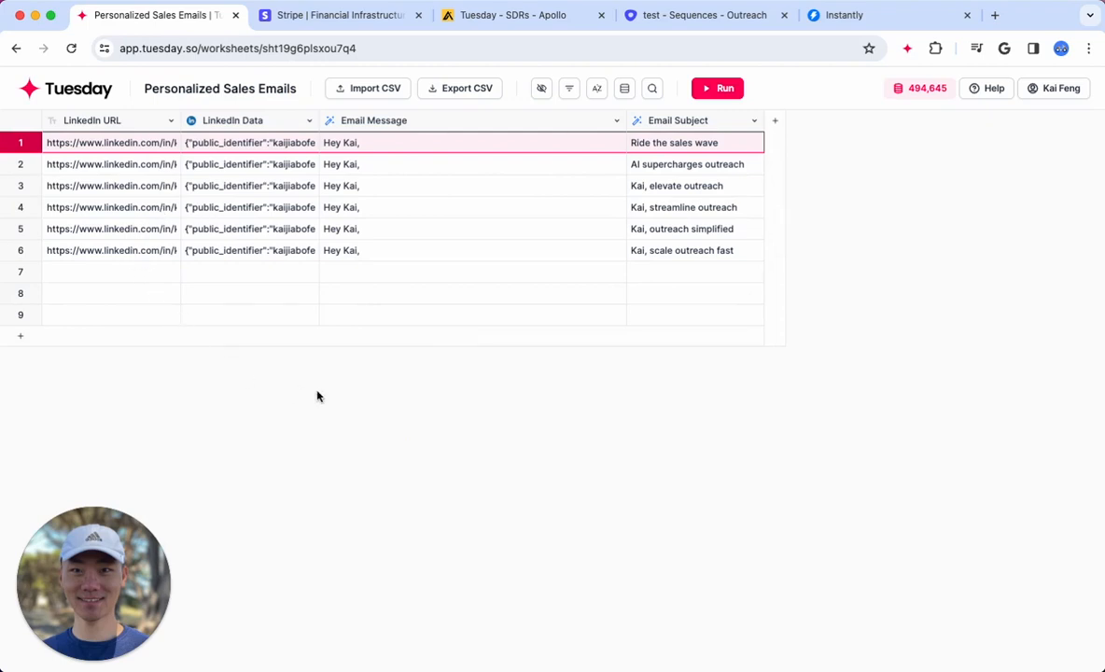
pyautogui.click(430, 431)
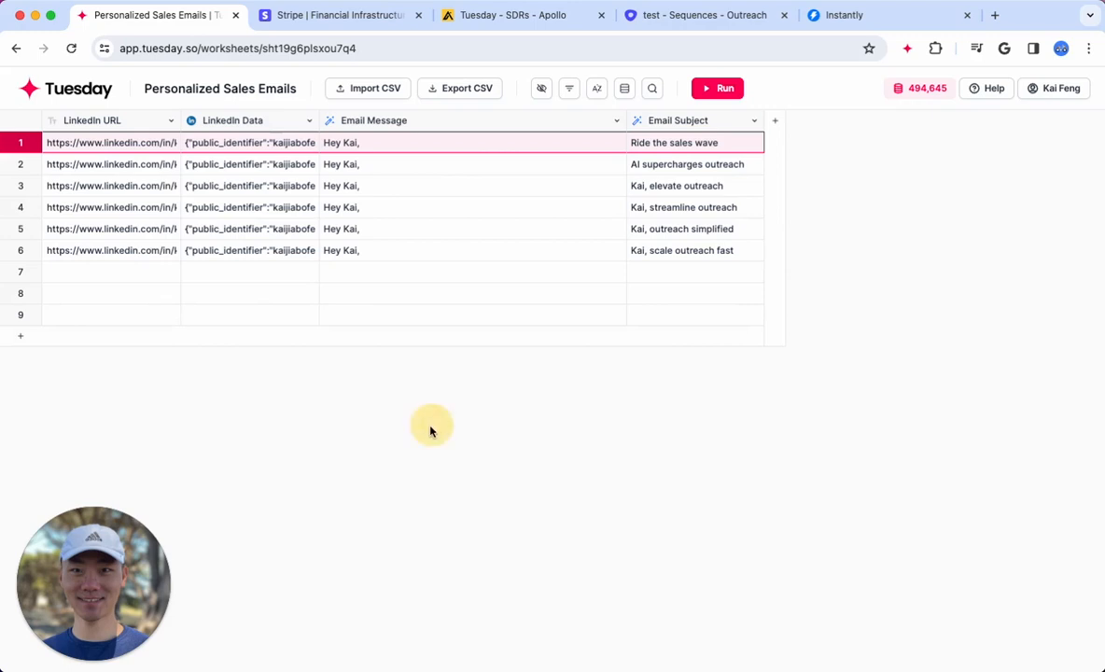
pyautogui.click(142, 272)
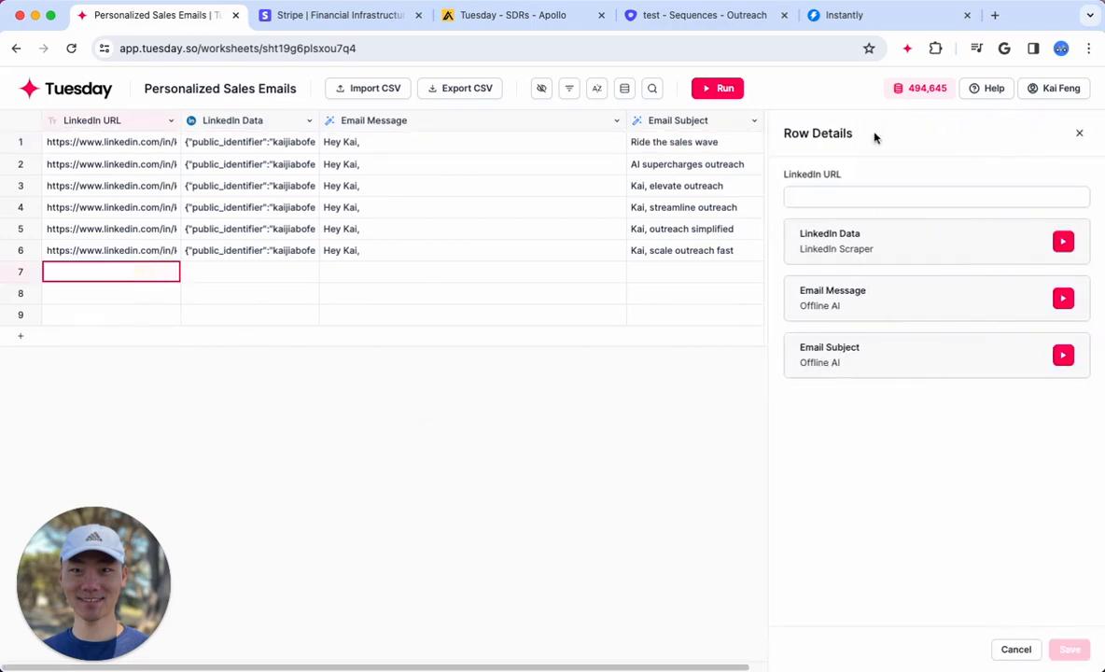
pyautogui.click(1079, 132)
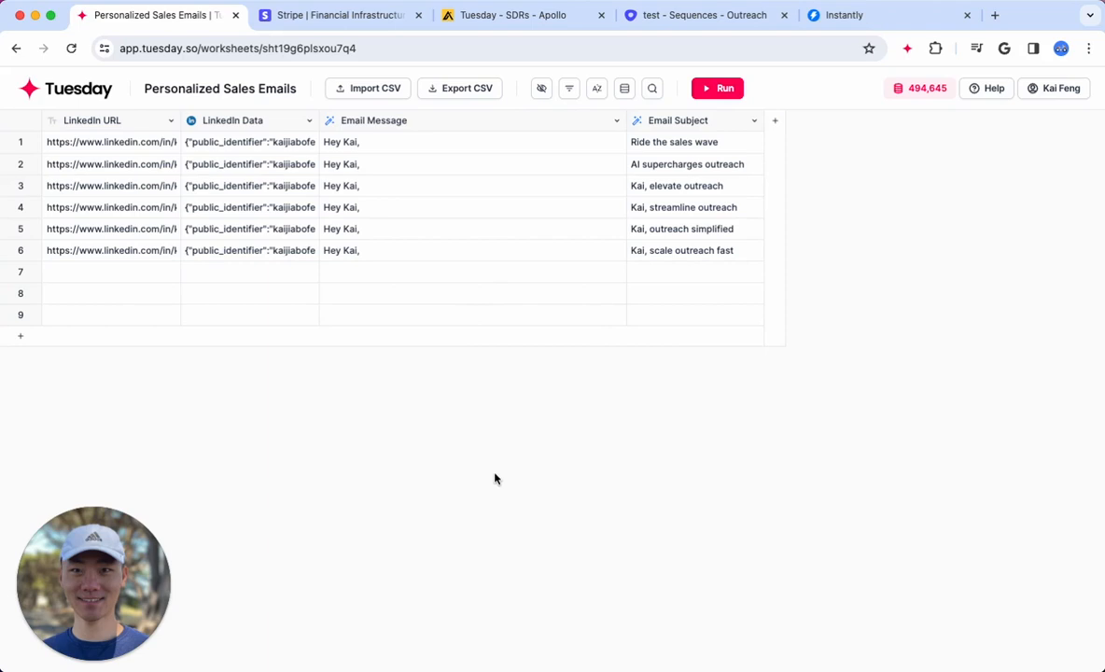
# Copy the LinkedIn profile URL from row 6 into the LinkedIn URL cell of row 7
pyautogui.moveTo(896, 92)
pyautogui.click(101, 250)
pyautogui.click(87, 280)
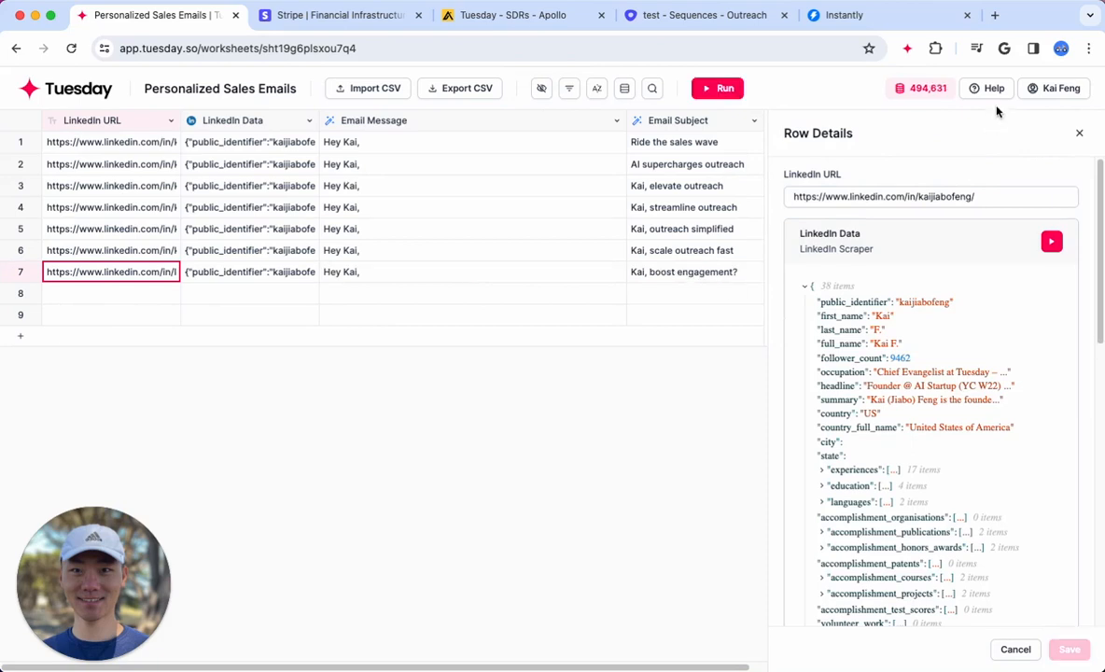
# Open the credit settings from the credit balance, read the credit usage and referral rewards, and view the billing plans
pyautogui.moveTo(938, 97)
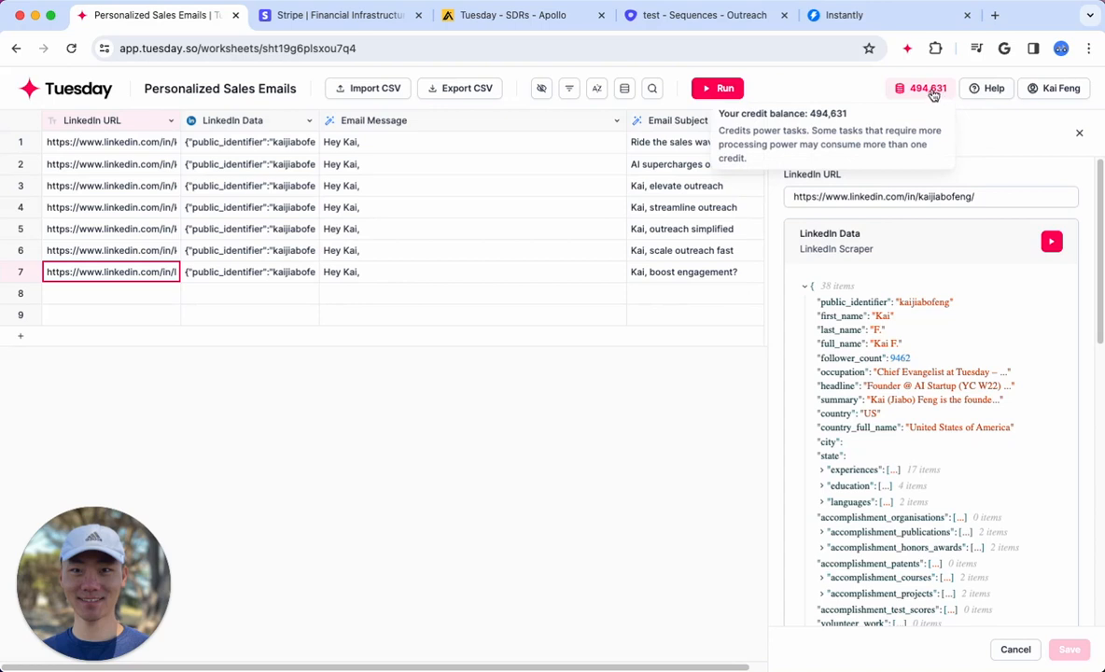
pyautogui.click(934, 93)
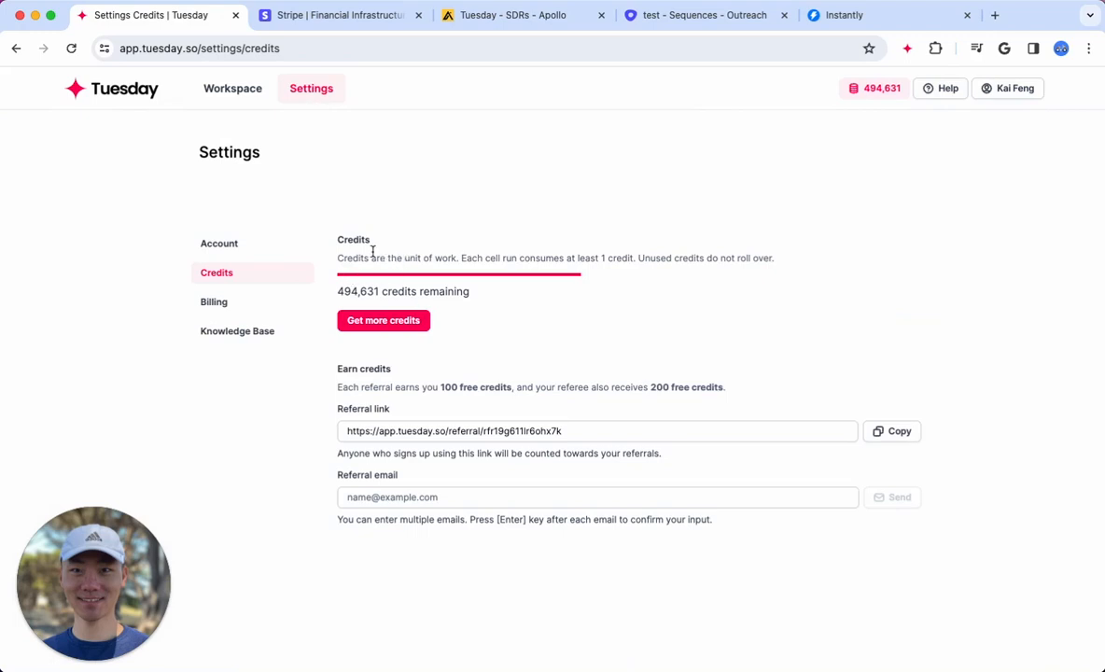
pyautogui.moveTo(355, 240); pyautogui.dragTo(486, 271)
pyautogui.click(497, 280)
pyautogui.moveTo(405, 386); pyautogui.dragTo(510, 388)
pyautogui.click(512, 387)
pyautogui.click(214, 302)
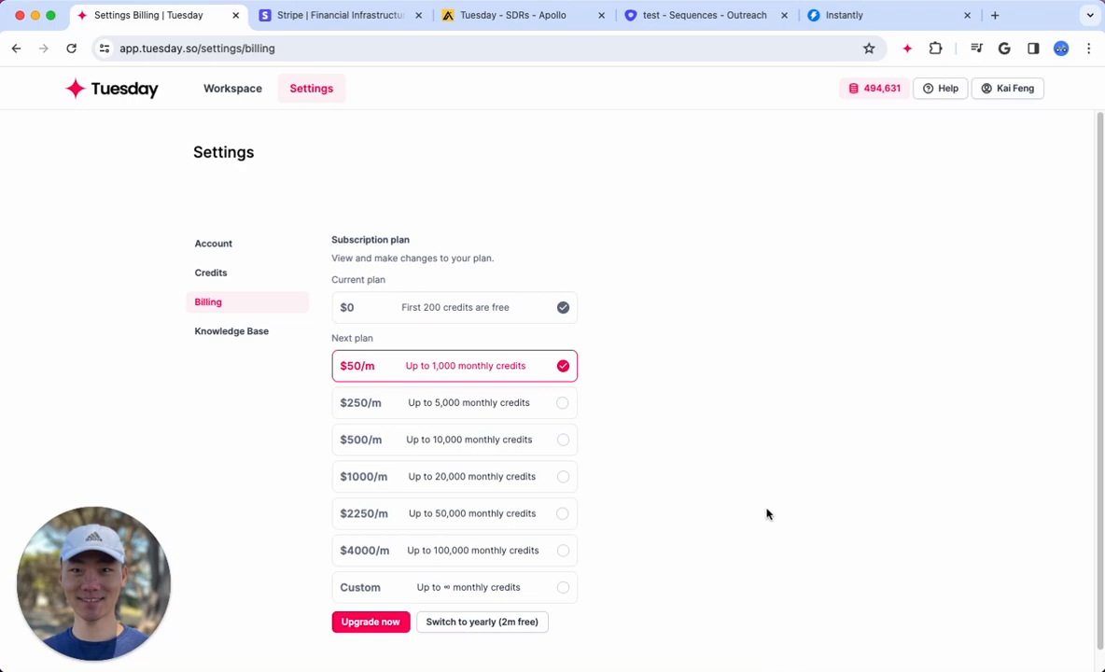
# View the sales contact booking calendar from the help options, and close it
pyautogui.click(939, 88)
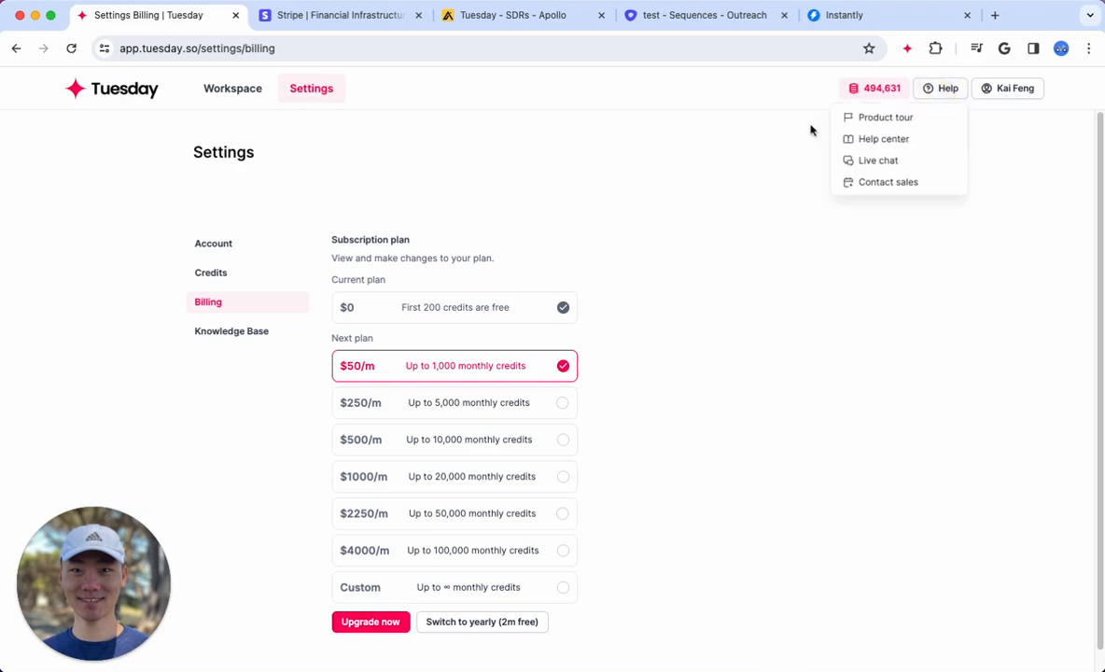
pyautogui.click(865, 190)
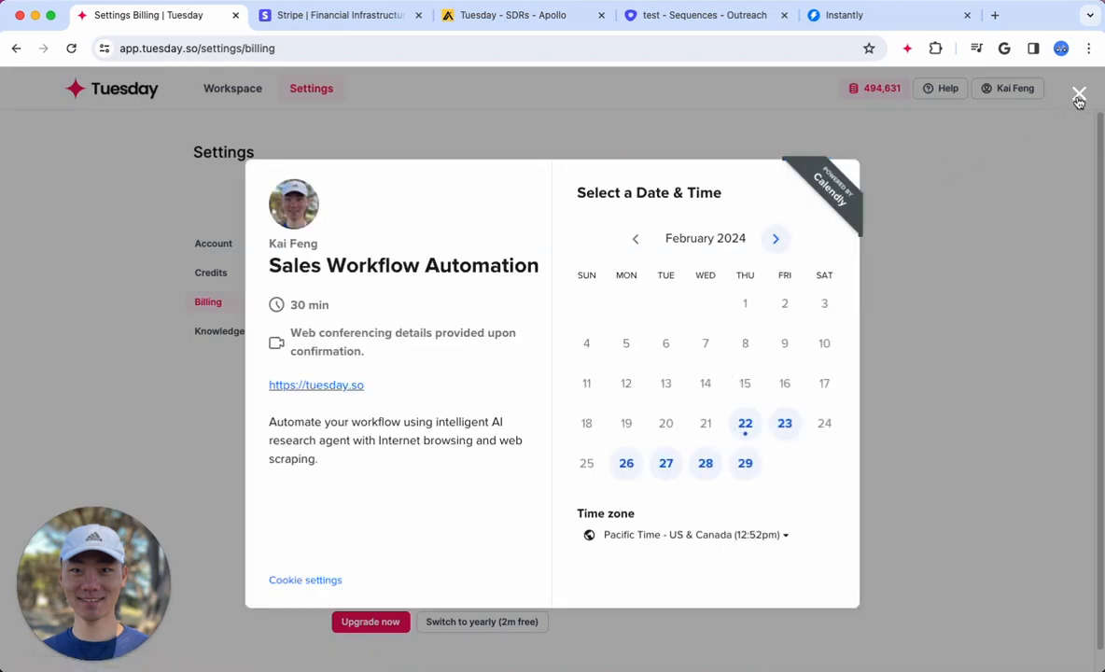
pyautogui.click(1079, 96)
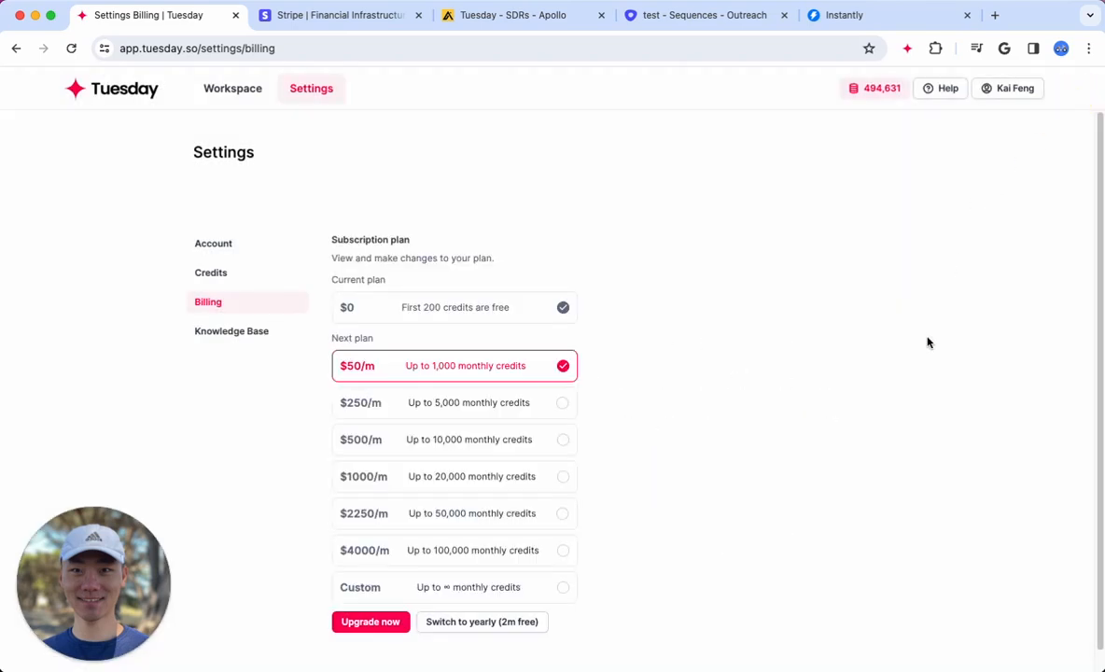
# Look at the live chat support window from the help options, and close it
pyautogui.click(938, 91)
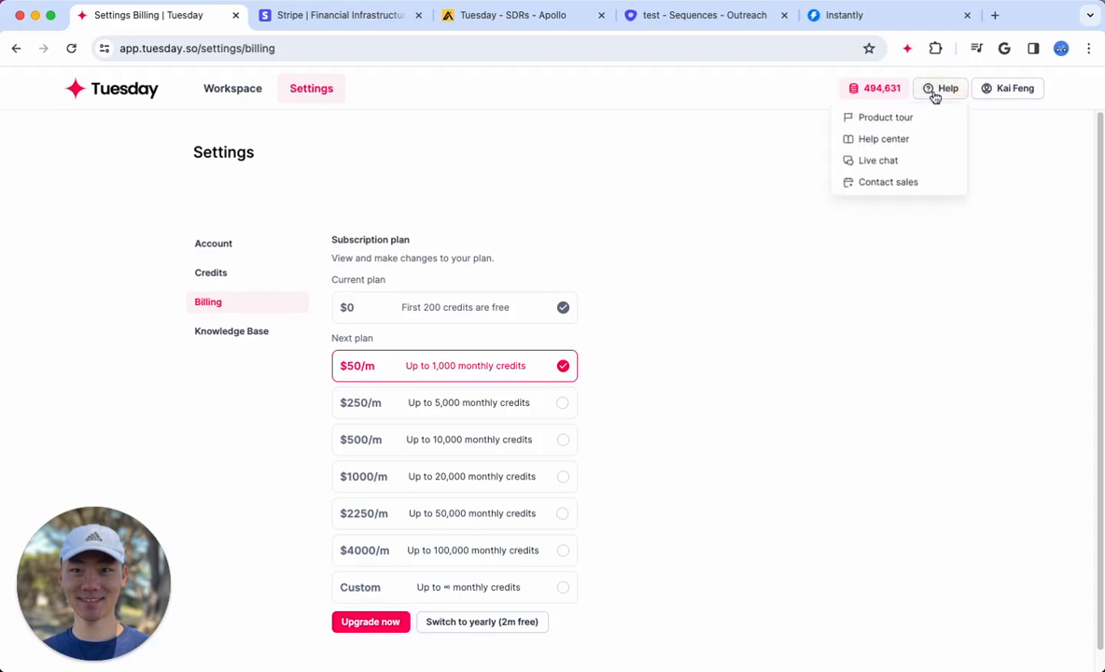
pyautogui.click(893, 159)
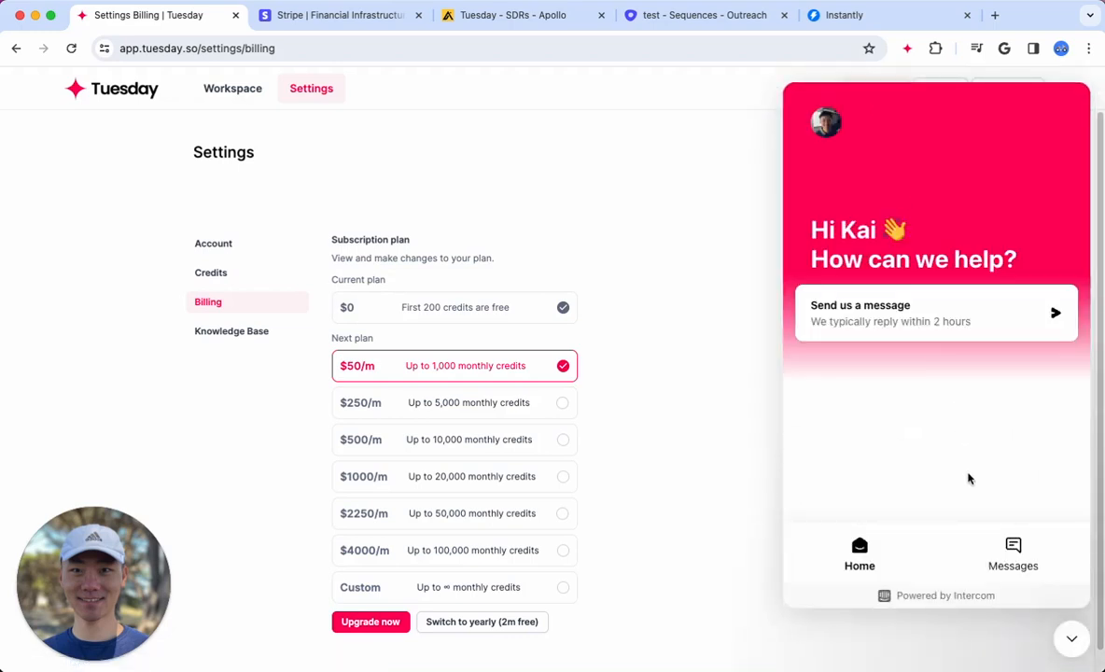
pyautogui.click(1069, 637)
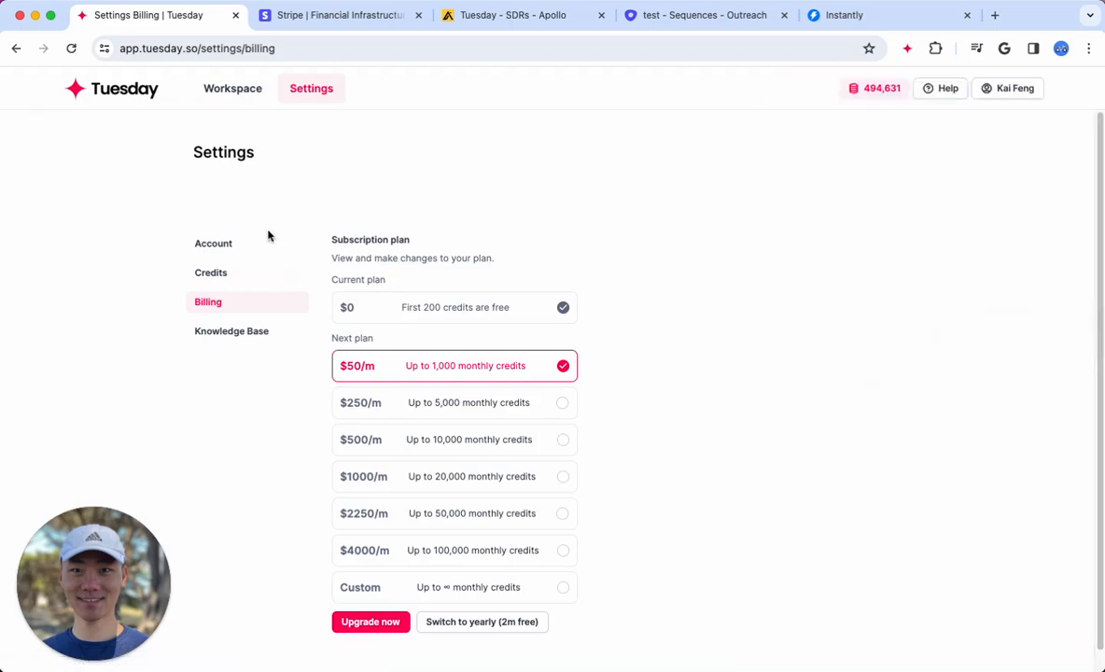